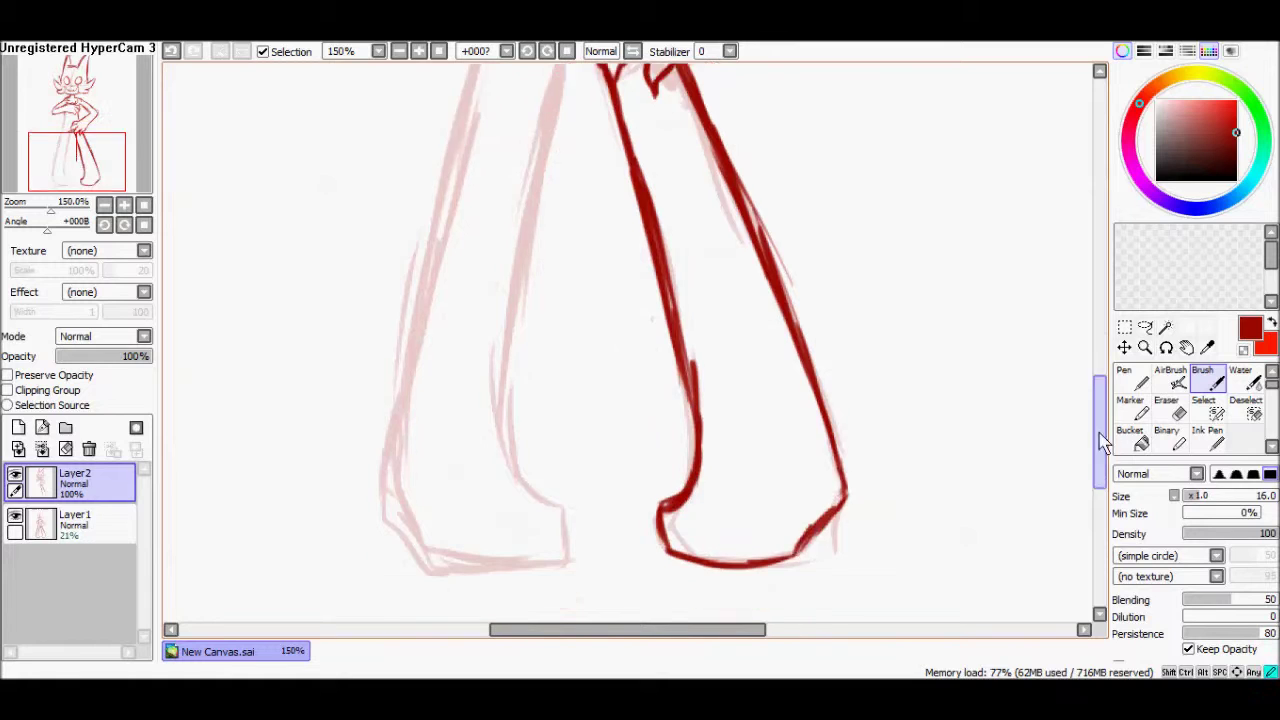
Step: Trace the remaining leg and foot in dark red over the faded rough sketch
scroll(620, 340, "down", 4)
left_click_drag(490, 70, 388, 482)
scroll(388, 482, "down", 3)
left_click_drag(383, 345, 432, 482)
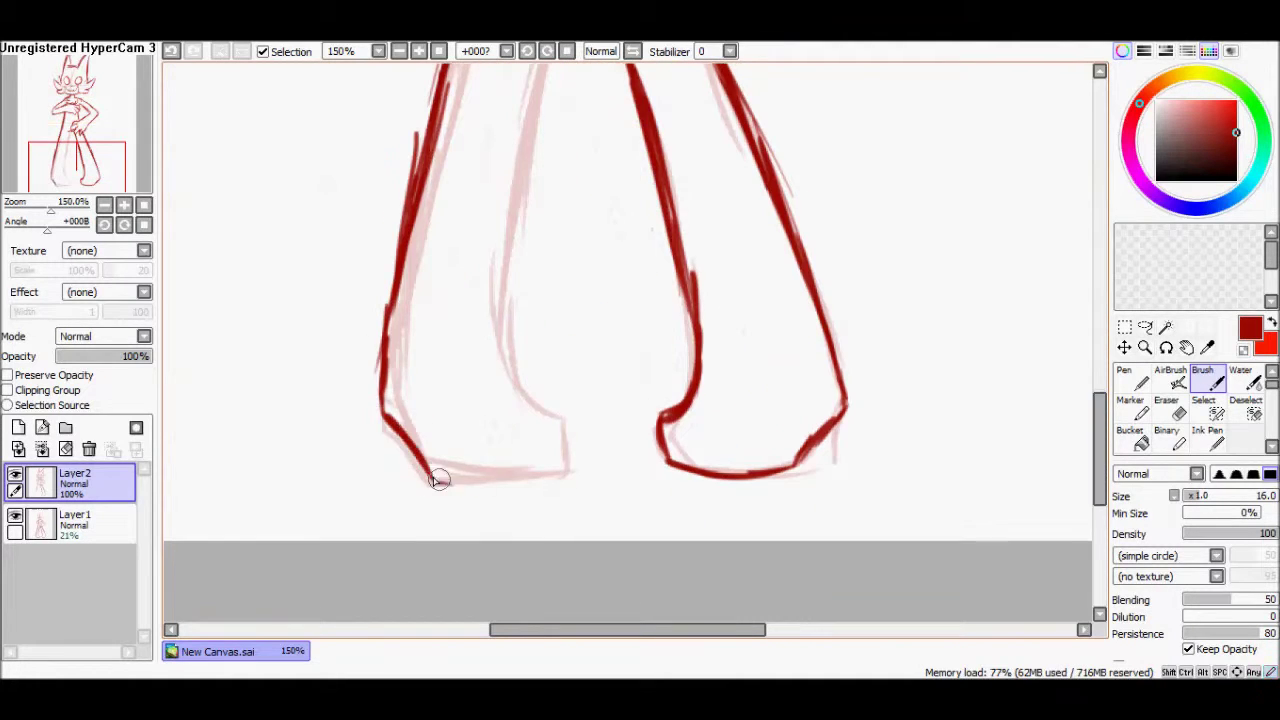
scroll(510, 370, "up", 2)
mouse_move(543, 186)
left_mouse_down()
mouse_move(491, 423)
mouse_move(495, 480)
left_mouse_up()
scroll(495, 480, "up", 6)
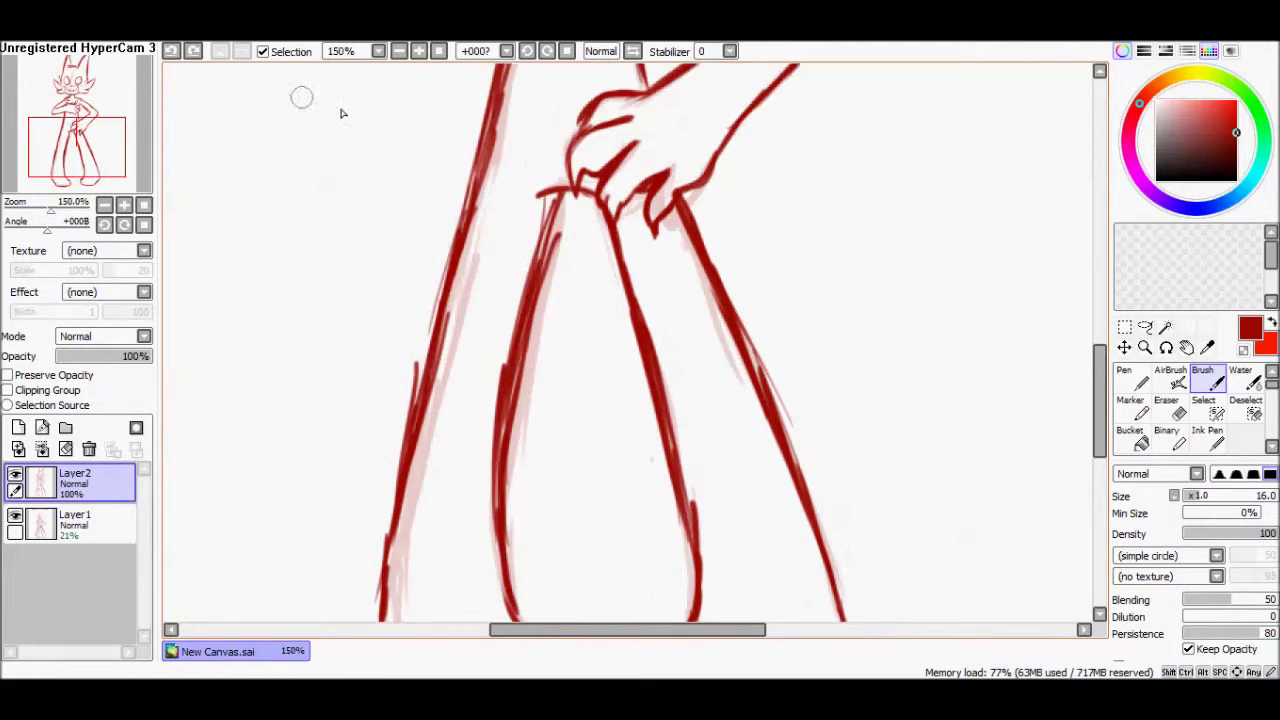
Step: Lower the body sketch layer's opacity to 57% and add a new layer beneath it
scroll(1086, 357, "down", 5)
left_click_drag(150, 356, 111, 356)
left_click(18, 427)
key("ctrl+minus")
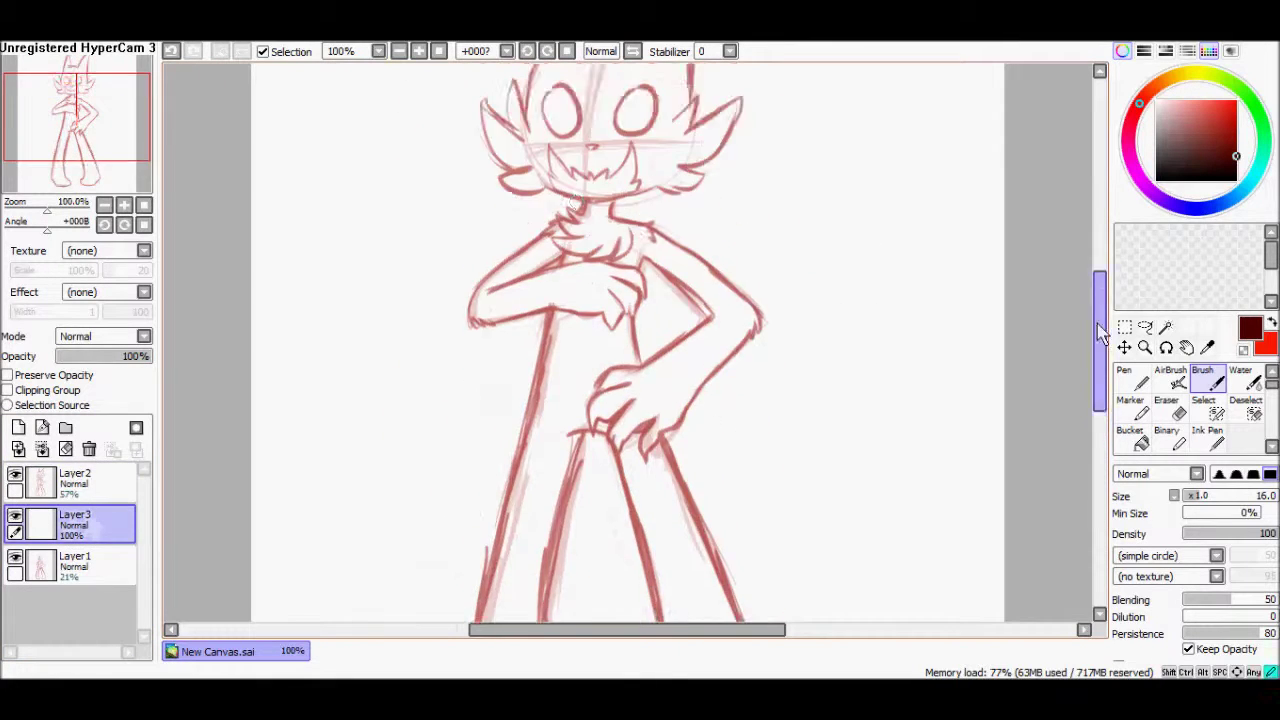
Step: Sketch two large rounded tails in dark brown, one curling beside each of the character's legs
mouse_move(678, 245)
left_mouse_down()
mouse_move(903, 514)
mouse_move(737, 329)
mouse_move(745, 320)
left_mouse_up()
left_click_drag(607, 258, 580, 321)
mouse_move(530, 240)
left_mouse_down()
mouse_move(312, 500)
mouse_move(380, 440)
left_mouse_up()
left_click_drag(505, 195, 467, 343)
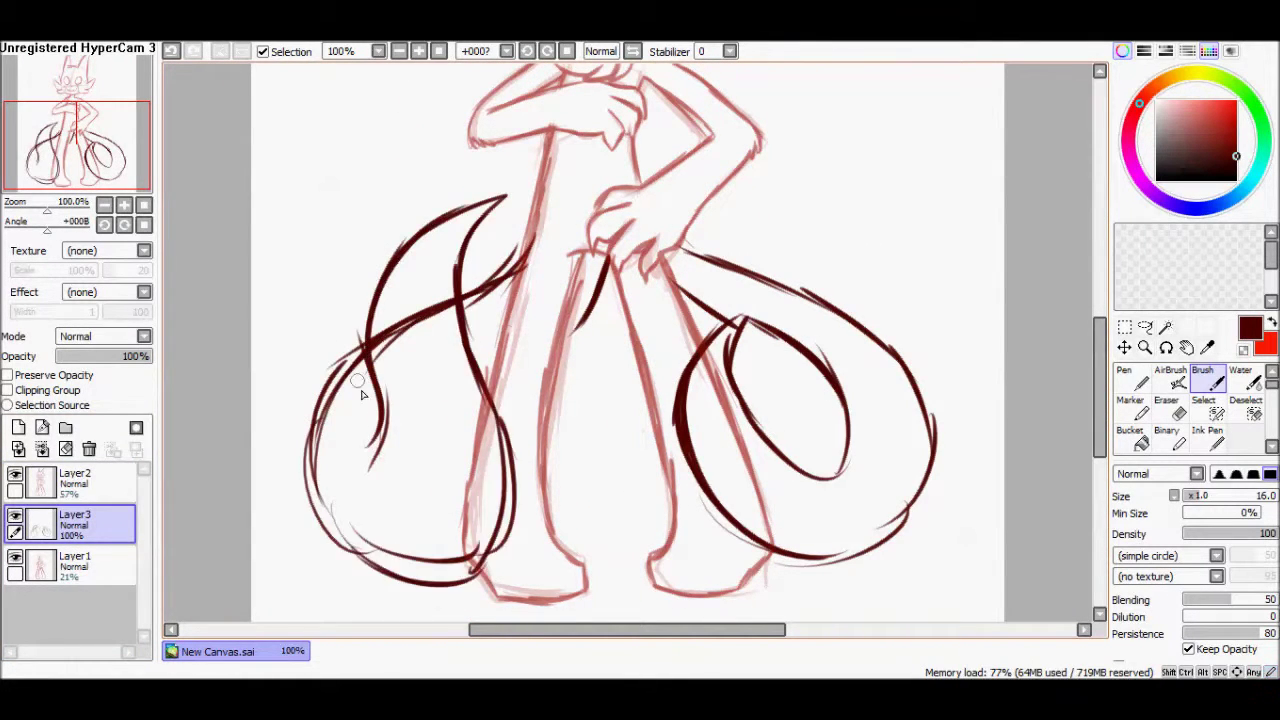
Step: Sketch a tall tail with a hooked tip rising on the right side of the character
scroll(760, 360, "up", 3)
mouse_move(729, 331)
left_mouse_down()
mouse_move(760, 490)
mouse_move(811, 120)
left_mouse_up()
left_click_drag(865, 62, 790, 400)
scroll(457, 472, "up", 1)
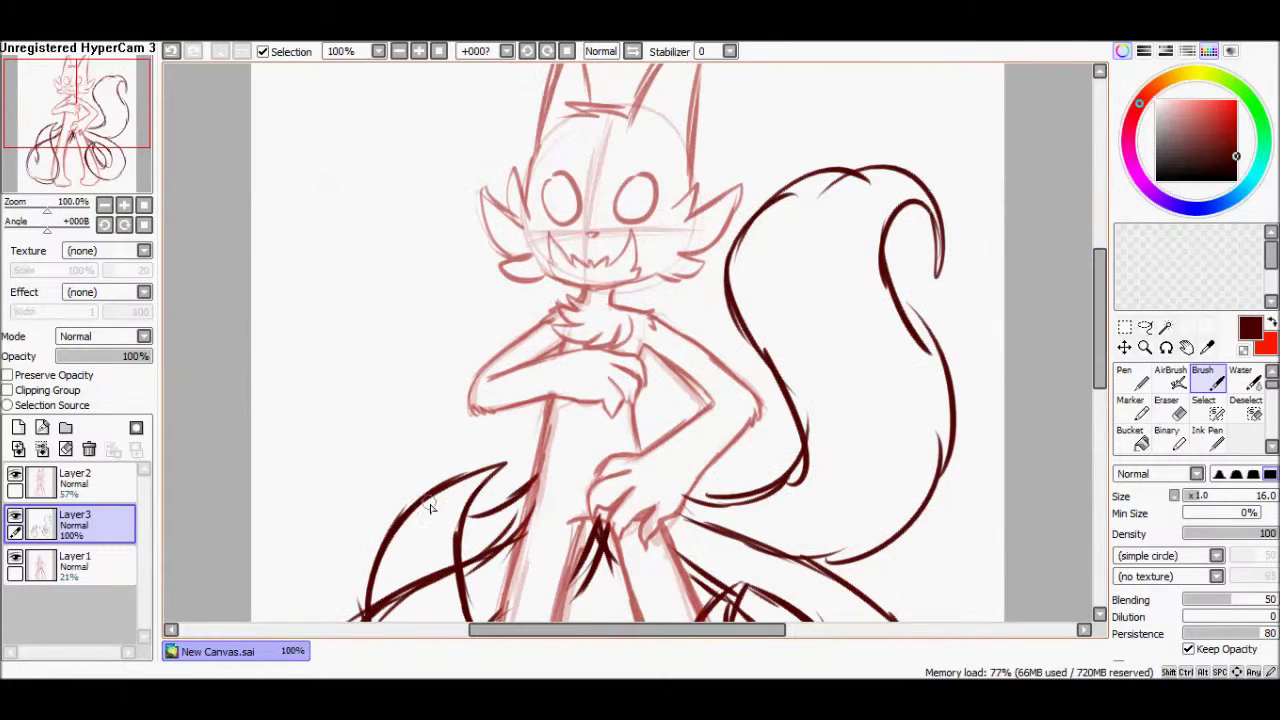
Step: Sketch a tall pointed tail rising beside the head on the left side of the character
left_click_drag(505, 245, 370, 480)
left_click_drag(380, 550, 271, 371)
left_click_drag(330, 490, 400, 145)
left_click_drag(345, 185, 505, 70)
left_click_drag(500, 240, 370, 465)
Step: Refine the edge of the upper right tail and the curled tip of the lower right tail
scroll(600, 350, "down", 3)
scroll(600, 350, "up", 3)
left_click_drag(735, 310, 770, 203)
scroll(768, 300, "down", 3)
mouse_move(860, 555)
left_mouse_down()
mouse_move(766, 443)
mouse_move(789, 251)
mouse_move(838, 350)
left_mouse_up()
scroll(766, 443, "down", 1)
Step: Erase the overlapping sketch lines inside the lower left and lower right tails
key("e")
left_click_drag(430, 247, 380, 300)
scroll(600, 350, "up", 1)
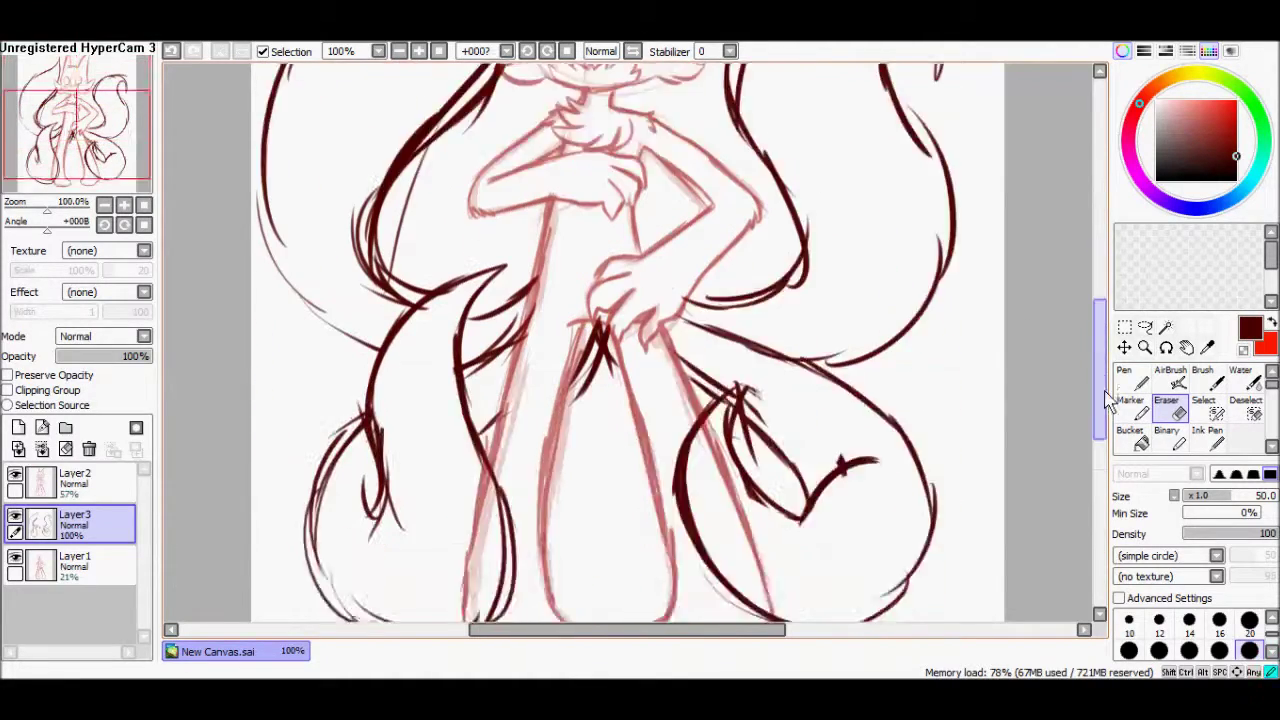
scroll(600, 350, "down", 1)
left_click_drag(737, 400, 765, 485)
Step: Remove the rough base sketch layer and fade the tail sketch to 47% and the body sketch to 41% opacity
scroll(600, 350, "up", 1)
left_click_drag(110, 356, 101, 356)
scroll(330, 140, "down", 3)
scroll(330, 140, "up", 3)
left_click(80, 527)
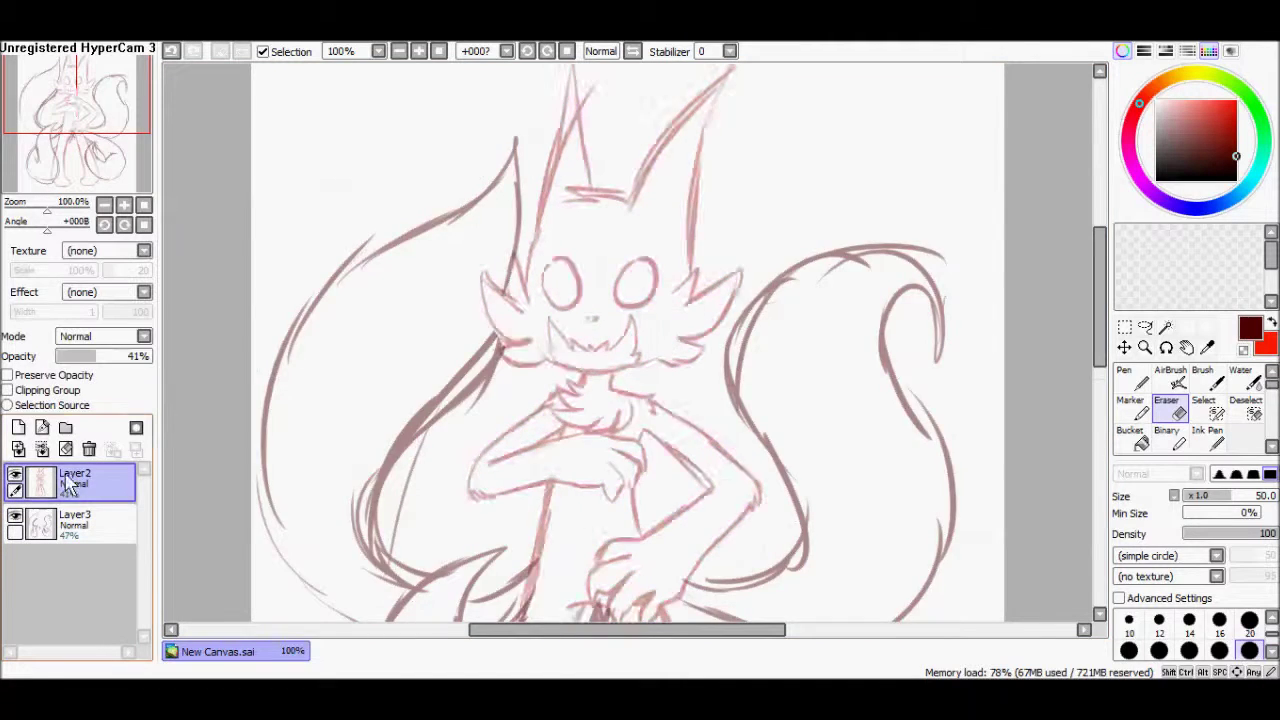
Step: Move the body sketch slightly to the right relative to the tail sketch
scroll(705, 407, "down", 2)
left_click(705, 407, "ctrl")
left_click_drag(705, 407, 654, 500)
left_click(668, 488, "ctrl")
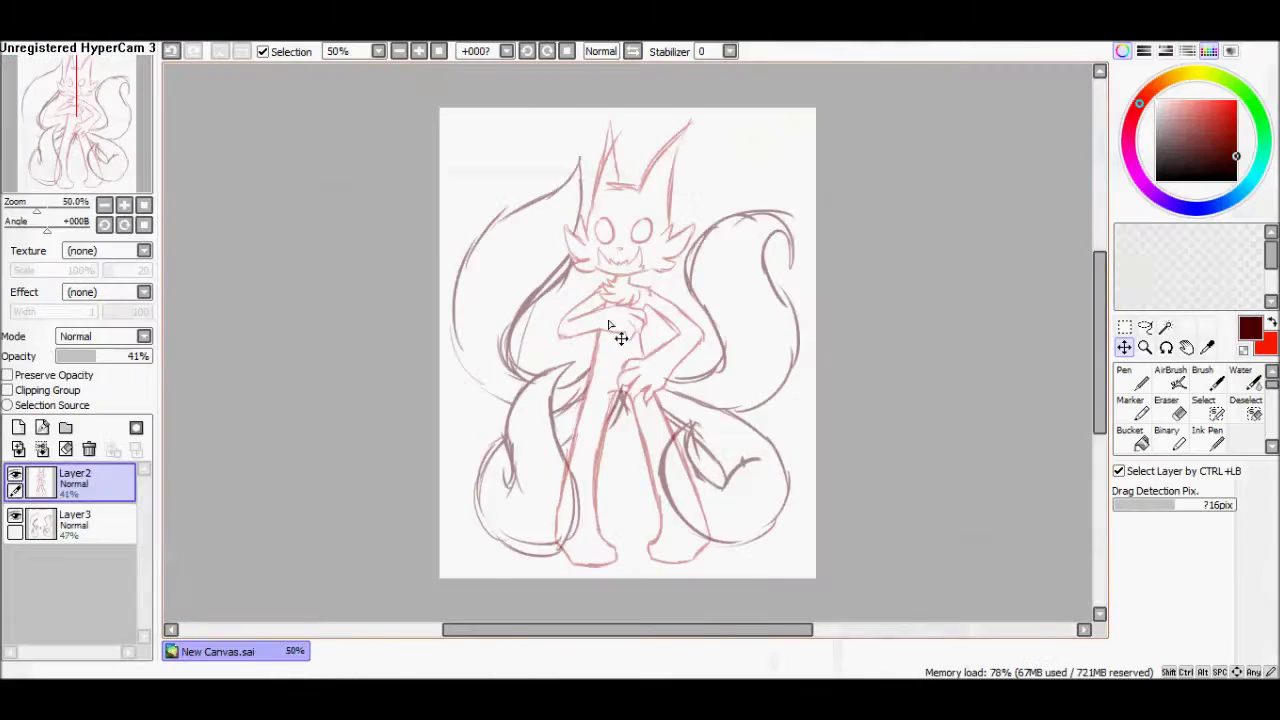
Step: Fade the body sketch to 18% opacity with the tail sketch hidden, and add a new layer on top for inking
scroll(610, 325, "up", 2)
left_click_drag(95, 356, 73, 356)
left_click(18, 427)
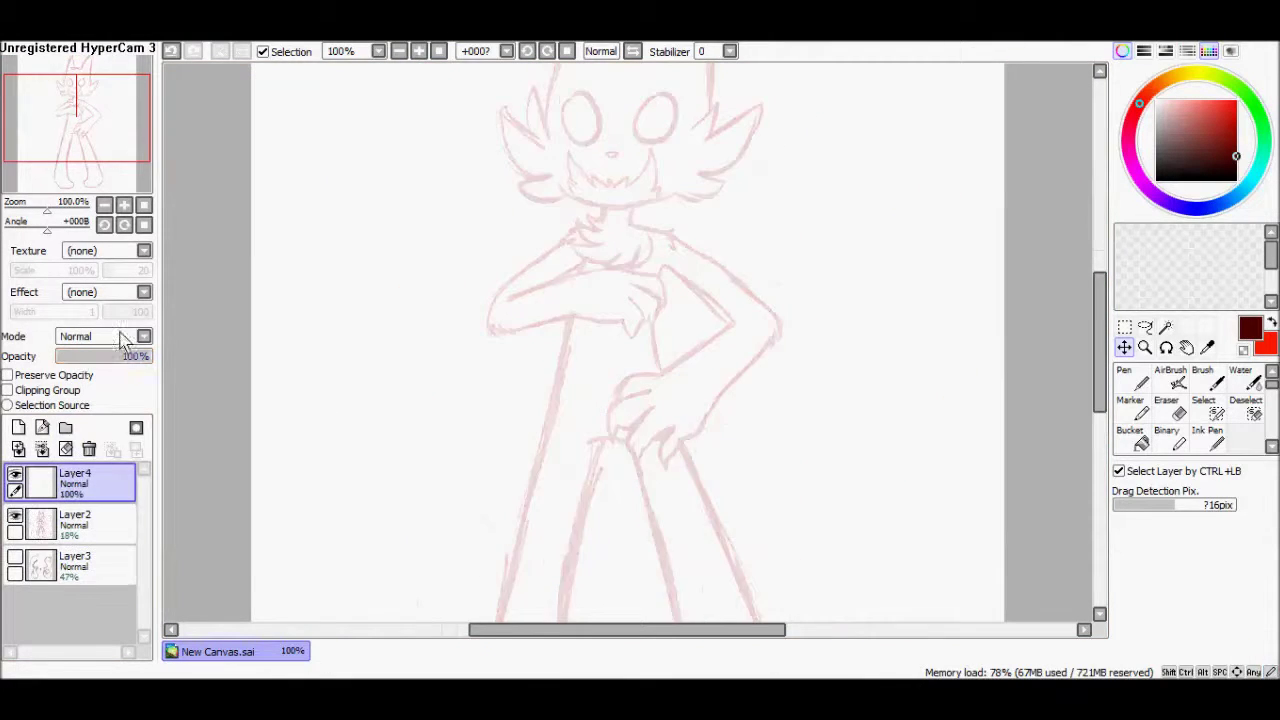
Step: Ink the first head outlines over the faded sketch with the black Pen at size 10, undoing unwanted strokes
key("n")
scroll(443, 71, "up", 2)
key("ctrl+z")
mouse_move(660, 328)
left_mouse_down()
mouse_move(800, 330)
mouse_move(771, 400)
left_mouse_up()
key("ctrl+z")
scroll(866, 323, "up", 5)
left_click_drag(712, 570, 575, 450)
Step: Ink more of the head's outline and clean up its lines with a larger Eraser
key("e")
key("bracketright")
key("bracketright")
key("n")
left_click_drag(87, 83, 81, 88)
mouse_move(557, 357)
left_mouse_down()
mouse_move(585, 88)
mouse_move(432, 552)
left_mouse_up()
scroll(520, 340, "down", 5)
key("e")
mouse_move(434, 290)
left_mouse_down()
mouse_move(446, 258)
mouse_move(351, 349)
mouse_move(490, 425)
left_mouse_up()
Step: Ink the face with its jagged mouth, eyes and cheek fur at a closer zoom
key("n")
key("ctrl+plus")
mouse_move(396, 458)
left_mouse_down()
mouse_move(458, 500)
mouse_move(770, 468)
left_mouse_up()
mouse_move(428, 480)
left_mouse_down()
mouse_move(543, 443)
mouse_move(700, 470)
left_mouse_up()
left_click_drag(690, 178, 688, 182)
mouse_move(470, 170)
left_mouse_down()
mouse_move(528, 181)
mouse_move(640, 277)
left_mouse_up()
Step: Ink the bent right arm with its elbow fur and the clawed hand resting on the hip
scroll(550, 345, "down", 5)
mouse_move(620, 150)
left_mouse_down()
mouse_move(748, 237)
mouse_move(1080, 530)
left_mouse_up()
left_click_drag(1100, 325, 1100, 372)
left_click_drag(988, 295, 815, 480)
scroll(903, 314, "up", 3)
left_click_drag(830, 190, 903, 314)
scroll(903, 314, "down", 4)
mouse_move(920, 150)
left_mouse_down()
mouse_move(686, 300)
mouse_move(608, 449)
mouse_move(735, 460)
mouse_move(830, 440)
left_mouse_up()
Step: Ink the left arm folded across the chest with its elbow fur and clawed hand
scroll(735, 450, "up", 4)
left_click_drag(495, 140, 245, 440)
left_click_drag(300, 355, 615, 262)
left_click_drag(682, 302, 747, 332)
left_click_drag(772, 250, 735, 437)
mouse_move(667, 348)
left_mouse_down()
mouse_move(718, 440)
mouse_move(335, 445)
left_mouse_up()
Step: Ink both sides of the right leg and its foot over the faded sketch
scroll(1082, 392, "down", 6)
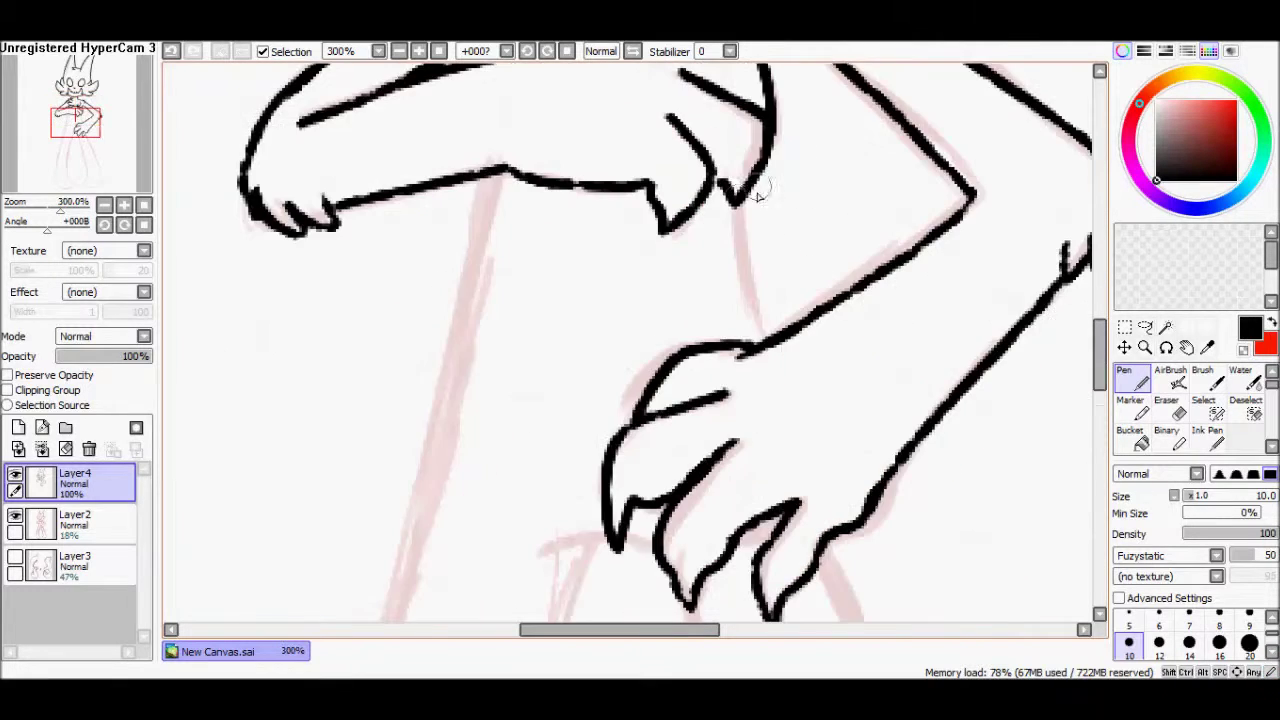
left_click(398, 55)
left_click(398, 55)
left_click_drag(725, 105, 888, 548)
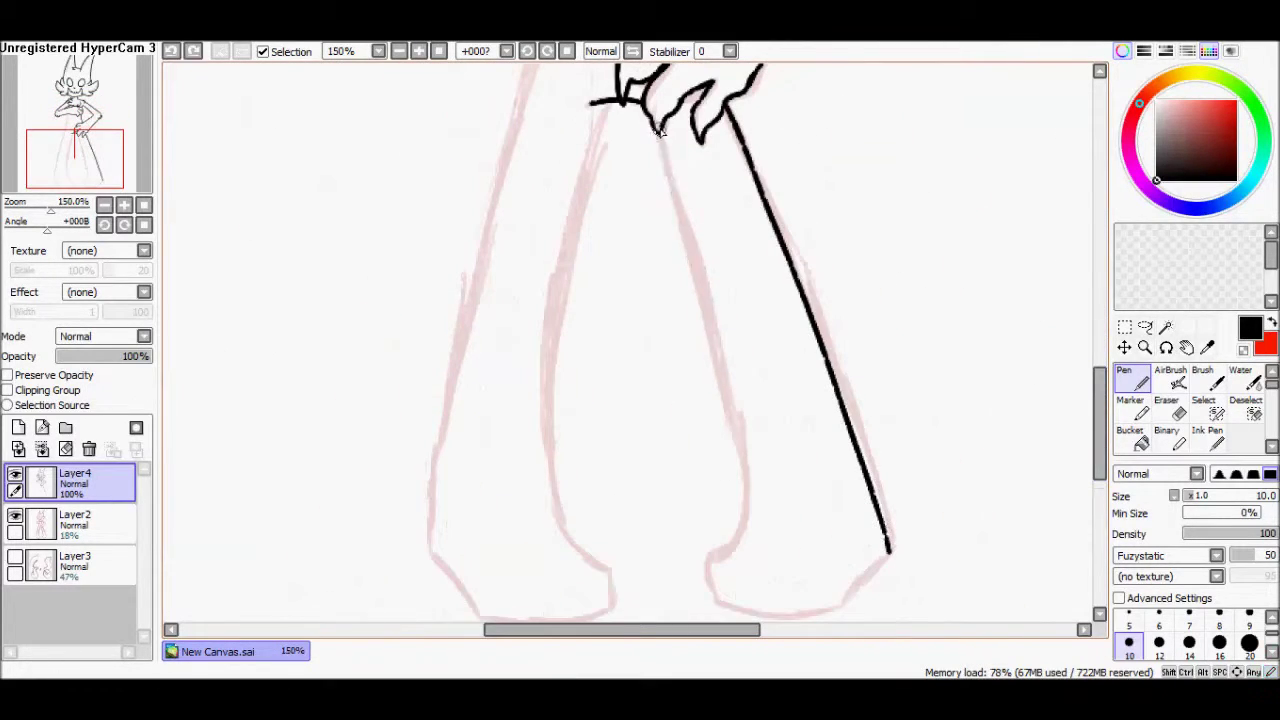
left_click_drag(660, 130, 710, 600)
scroll(745, 505, "down", 2)
Step: Ink the inner curve and the long outer line of the left leg
scroll(870, 460, "up", 2)
mouse_move(608, 80)
left_mouse_down()
mouse_move(543, 429)
mouse_move(591, 549)
left_mouse_up()
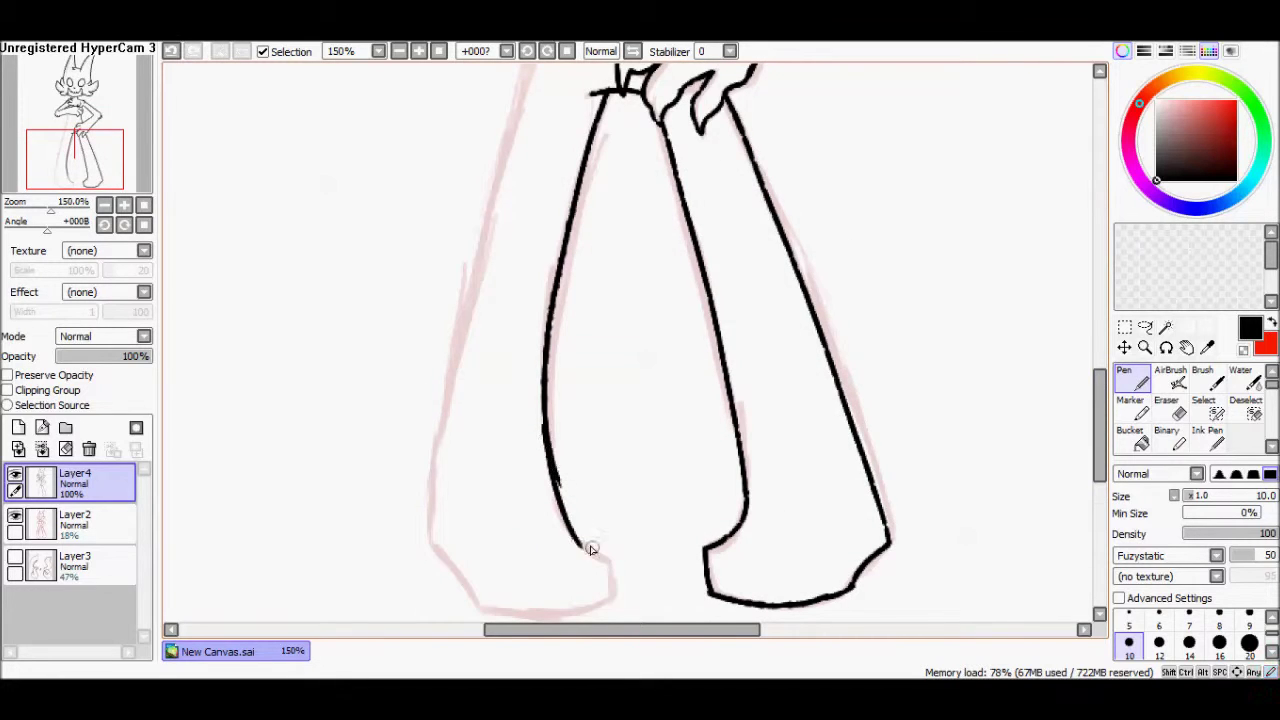
scroll(603, 195, "up", 5)
left_click_drag(508, 392, 480, 510)
scroll(497, 180, "down", 5)
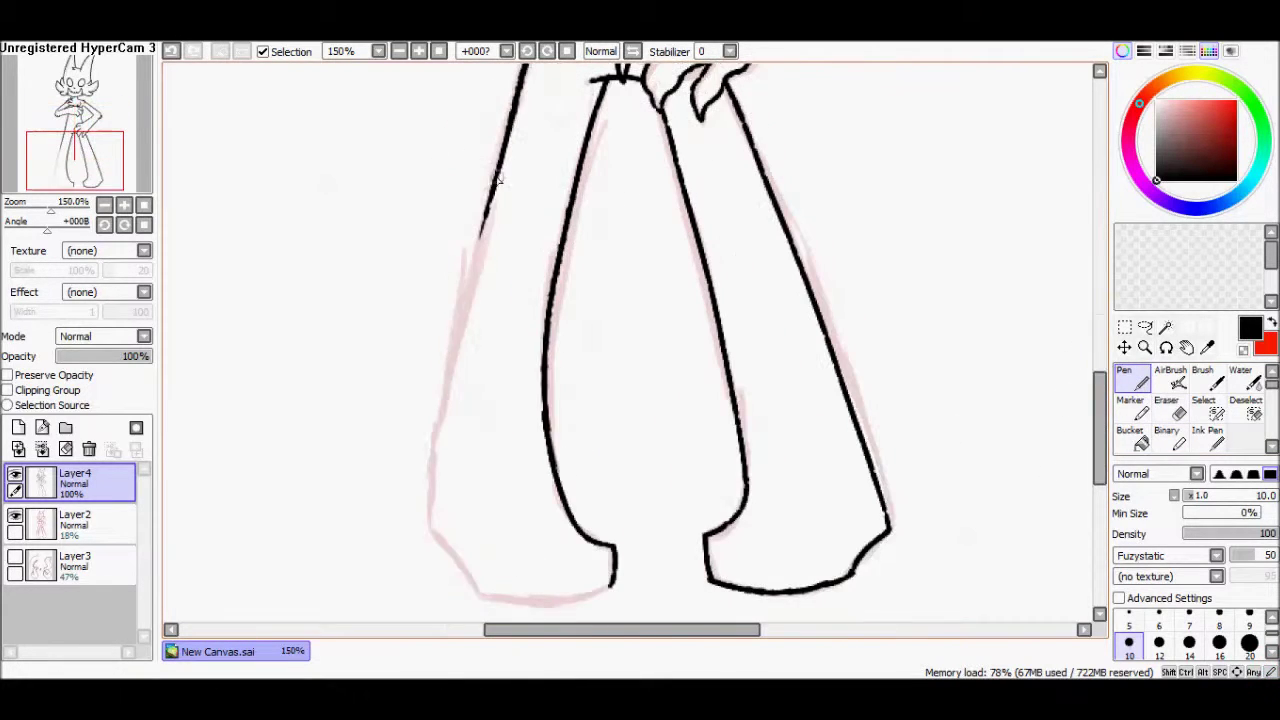
Step: Erase and retouch the line art around the left cheek and shoulder, undoing the last pen stroke
scroll(499, 582, "up", 10)
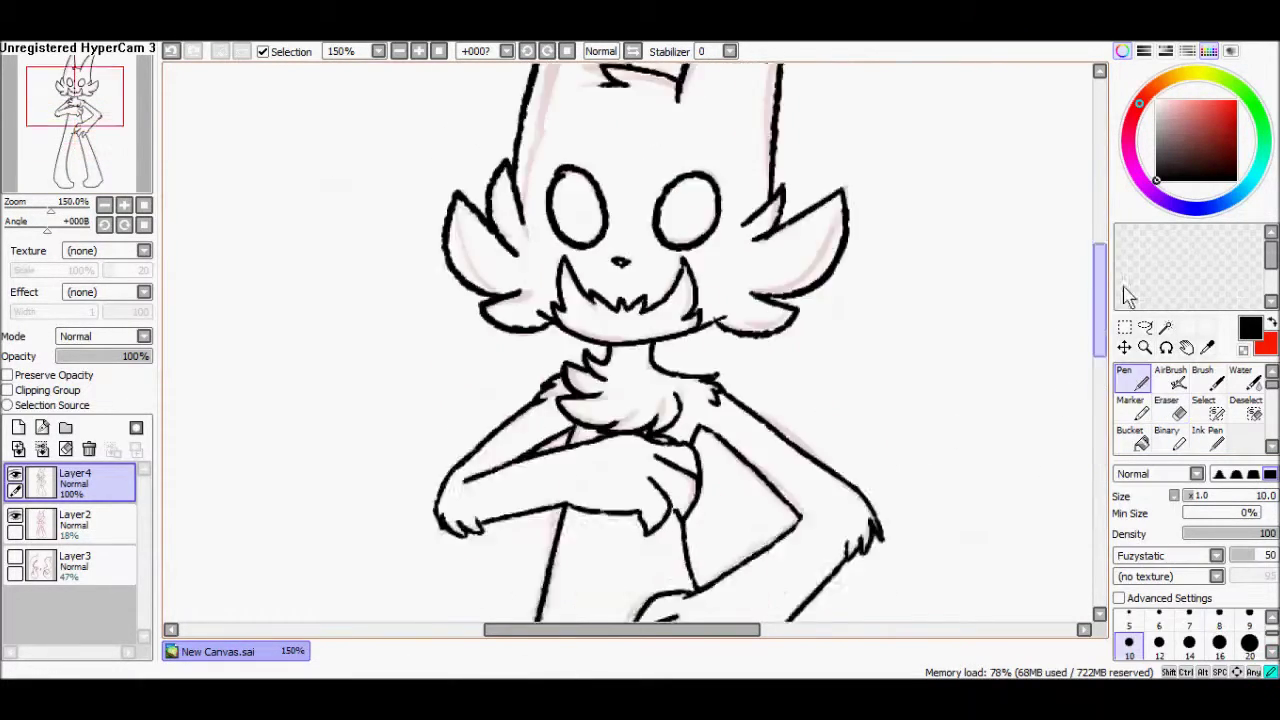
key("e")
left_click_drag(490, 280, 535, 449)
key("n")
mouse_move(440, 285)
left_mouse_down()
mouse_move(520, 426)
mouse_move(550, 452)
left_mouse_up()
key("ctrl+z")
Step: Set up a new tail inking layer, with the body line art at 35% and the tail sketch shown at 27% opacity
scroll(1088, 392, "down", 7)
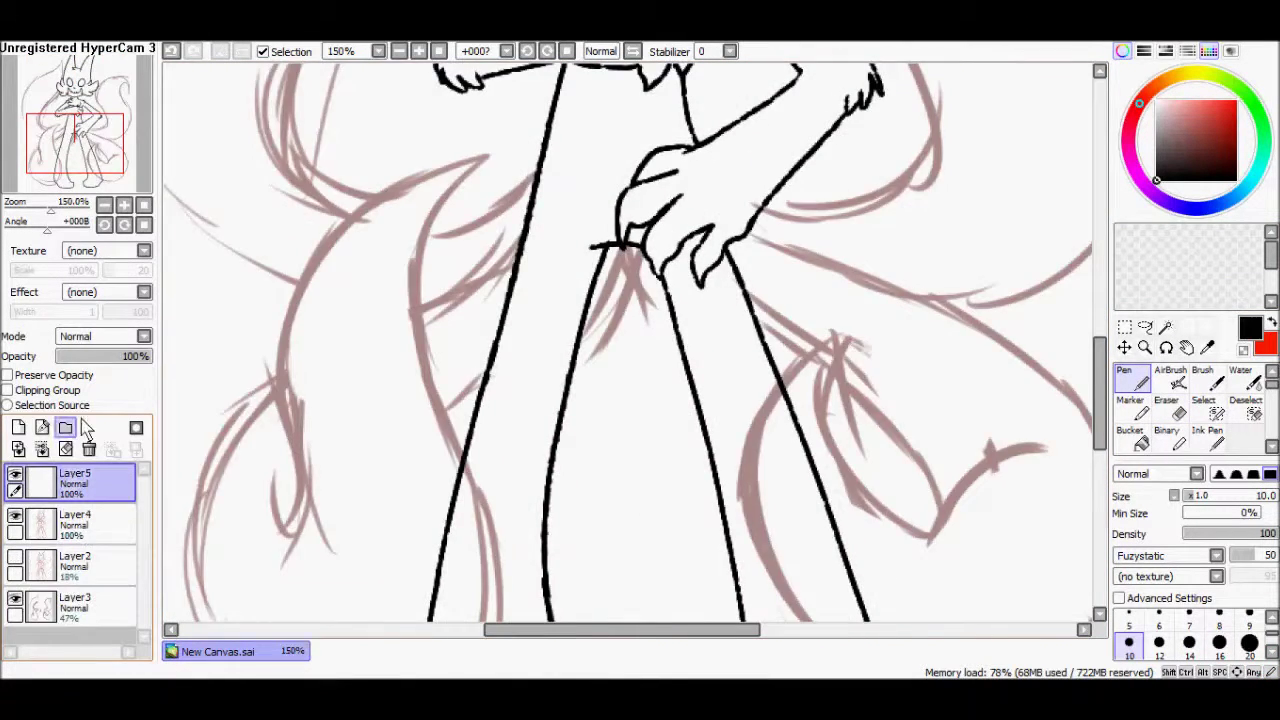
left_click(438, 51)
left_click(418, 51)
left_click(75, 480)
Step: Ink the lower right tail and its curled tip in black, undoing unsatisfactory strokes
scroll(600, 350, "down", 5)
mouse_move(614, 271)
left_mouse_down()
mouse_move(829, 320)
mouse_move(670, 237)
mouse_move(517, 491)
mouse_move(800, 560)
left_mouse_up()
key("ctrl+z")
key("ctrl+z")
mouse_move(677, 215)
left_mouse_down()
mouse_move(857, 598)
mouse_move(580, 128)
left_mouse_up()
key("ctrl+z")
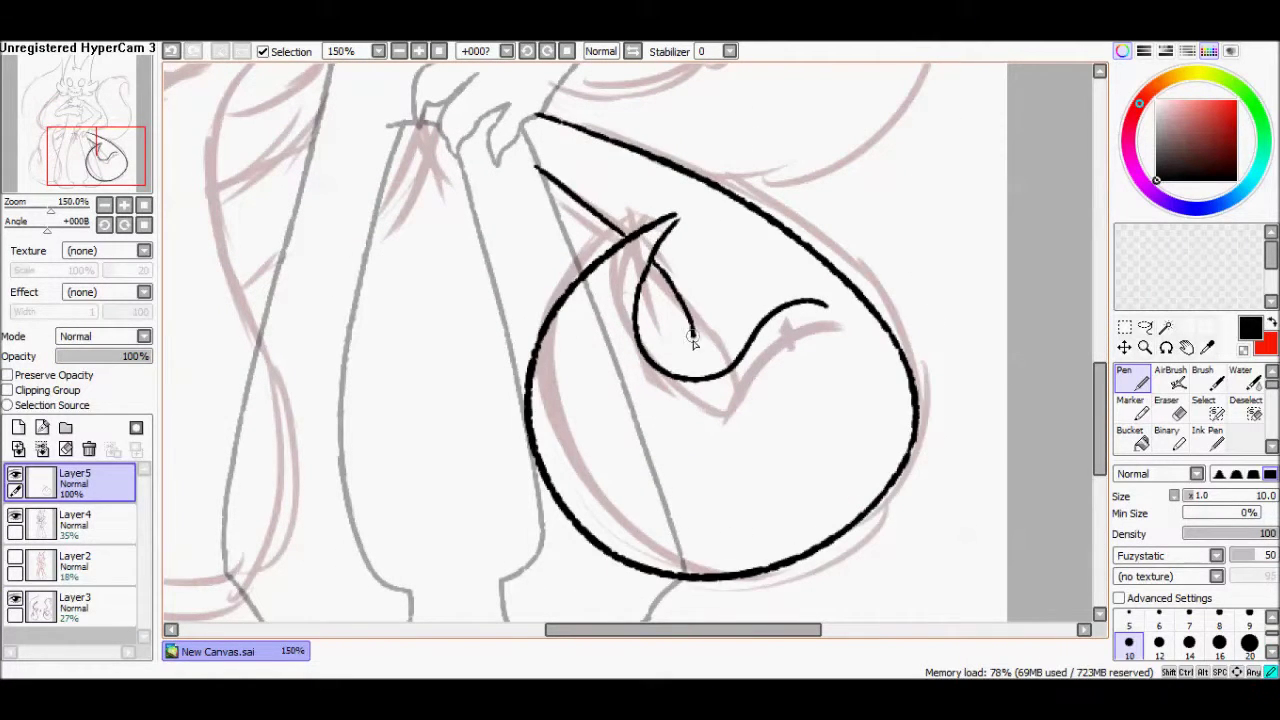
Step: Ink the lower left tail with its pointed tip, rounded outline and inner spiral
scroll(683, 210, "left", 5)
left_click_drag(543, 143, 371, 486)
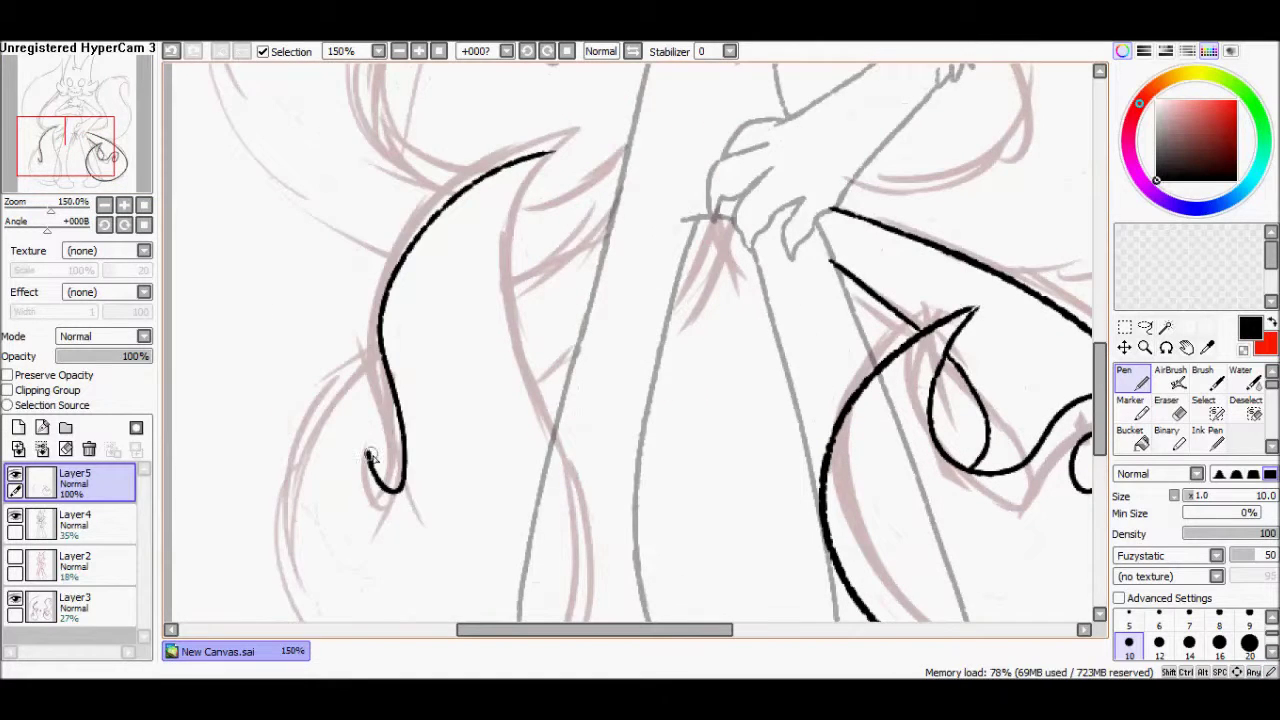
scroll(617, 152, "down", 1)
left_click_drag(548, 68, 292, 398)
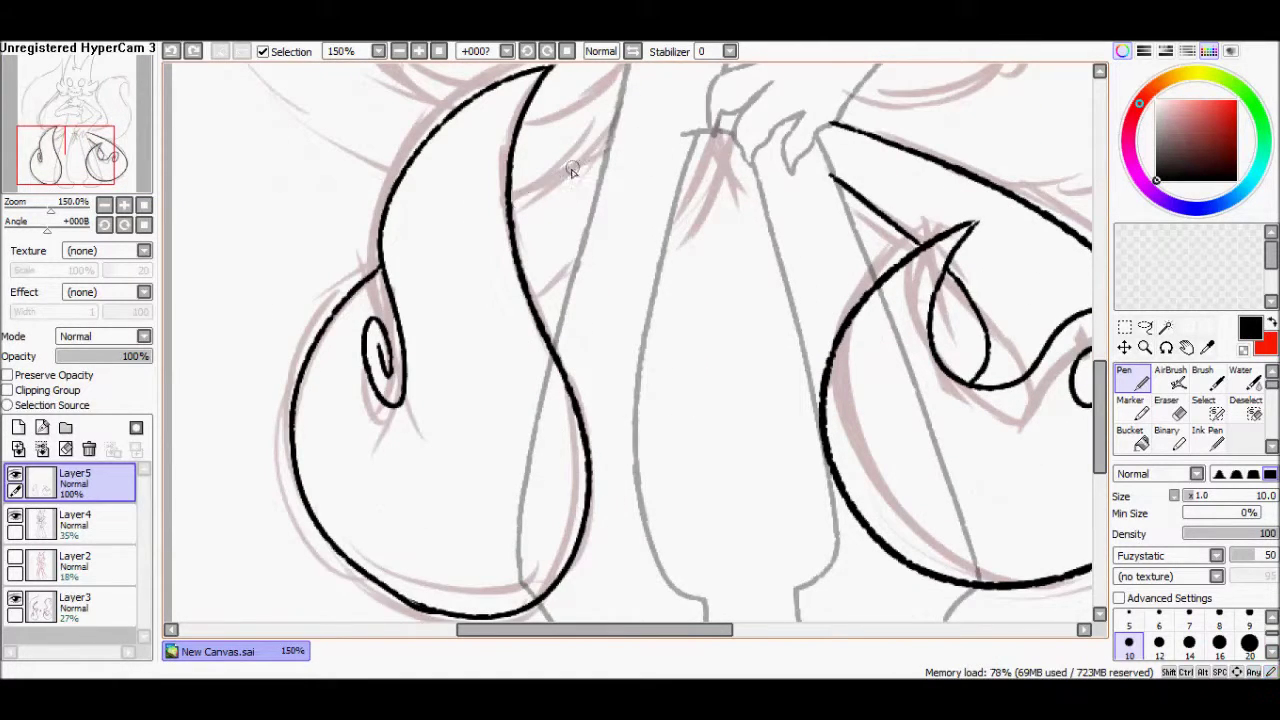
Step: Ink the two upper tails with their spiral markings and connect the tail bases to the body
mouse_move(587, 190)
left_mouse_down()
mouse_move(548, 550)
mouse_move(700, 68)
left_mouse_up()
left_click_drag(775, 130, 725, 180)
left_click_drag(812, 185, 790, 578)
mouse_move(500, 450)
left_mouse_down()
mouse_move(530, 260)
mouse_move(815, 290)
mouse_move(785, 460)
left_mouse_up()
mouse_move(410, 550)
left_mouse_down()
mouse_move(538, 148)
mouse_move(579, 319)
left_mouse_up()
mouse_move(434, 80)
left_mouse_down()
mouse_move(540, 350)
mouse_move(730, 160)
left_mouse_up()
left_click_drag(540, 68, 535, 610)
mouse_move(980, 413)
left_mouse_down()
mouse_move(960, 250)
mouse_move(680, 450)
left_mouse_up()
Step: Erase the body lines that overlap the lower tails and touch up the tail line art with the Pen
key("e")
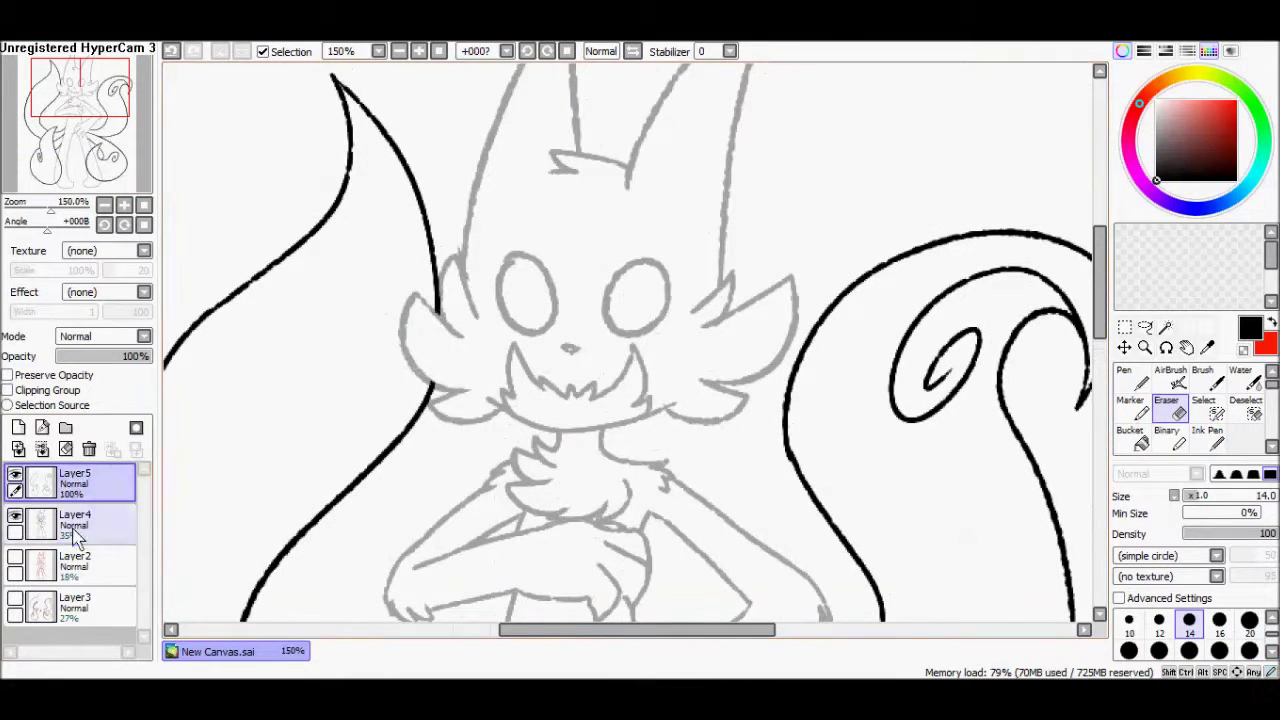
left_click(75, 520)
left_click_drag(700, 600, 718, 365)
left_click_drag(330, 370, 420, 640)
left_click(75, 480)
key("n")
left_click_drag(490, 150, 536, 367)
scroll(530, 186, "down", 1)
Step: Delete the two sketch layers, leaving only the body and tail line art
left_click(75, 600)
left_click(89, 449)
left_click(89, 449)
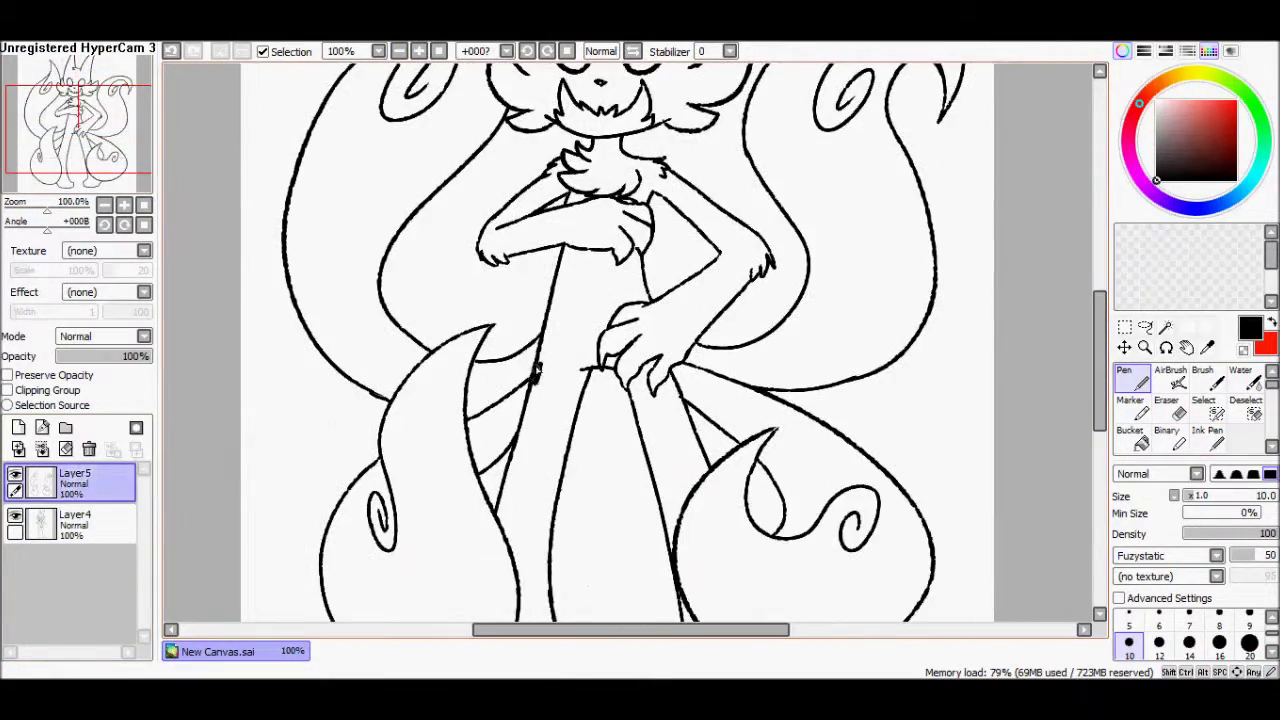
Step: Merge the body and tail line art into one layer and place an empty layer beneath it
key("e")
scroll(630, 340, "down", 1)
left_click_drag(75, 480, 75, 545)
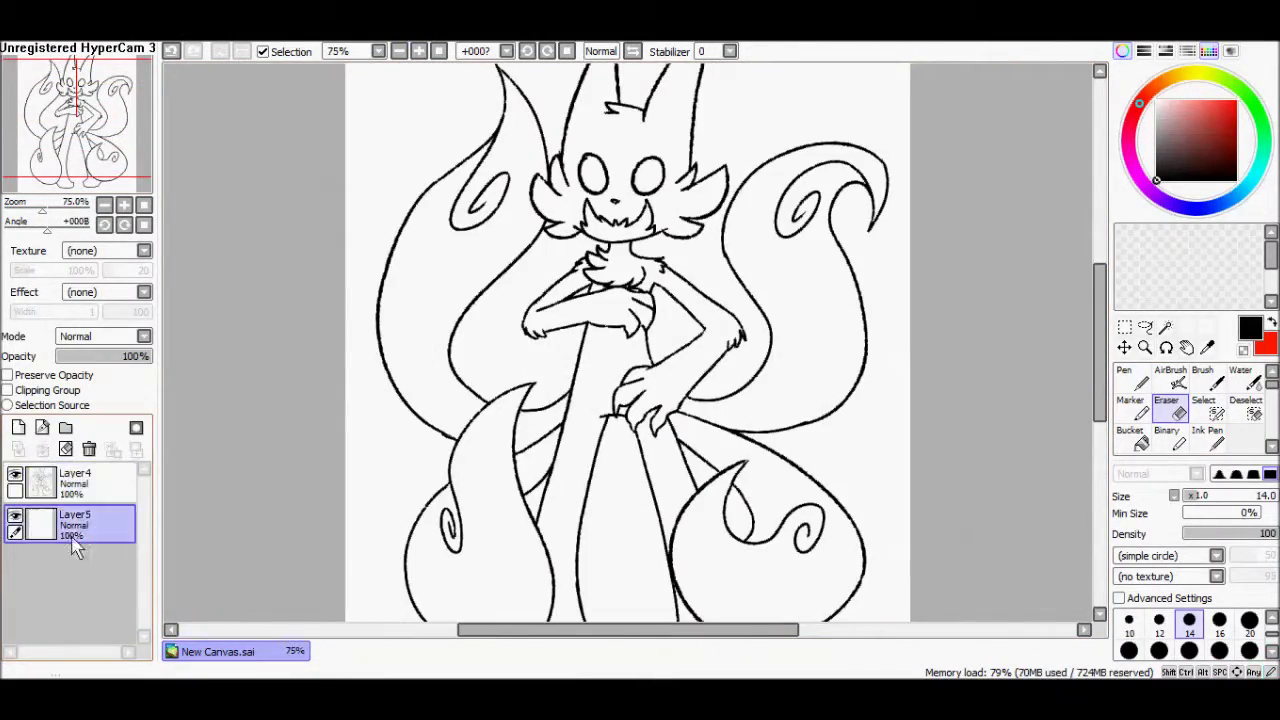
Step: Fill the bottom layer with pale pink using the Bucket and add a new layer above it
left_click(1140, 437)
left_click(1210, 137)
left_click(880, 600)
left_click(18, 427)
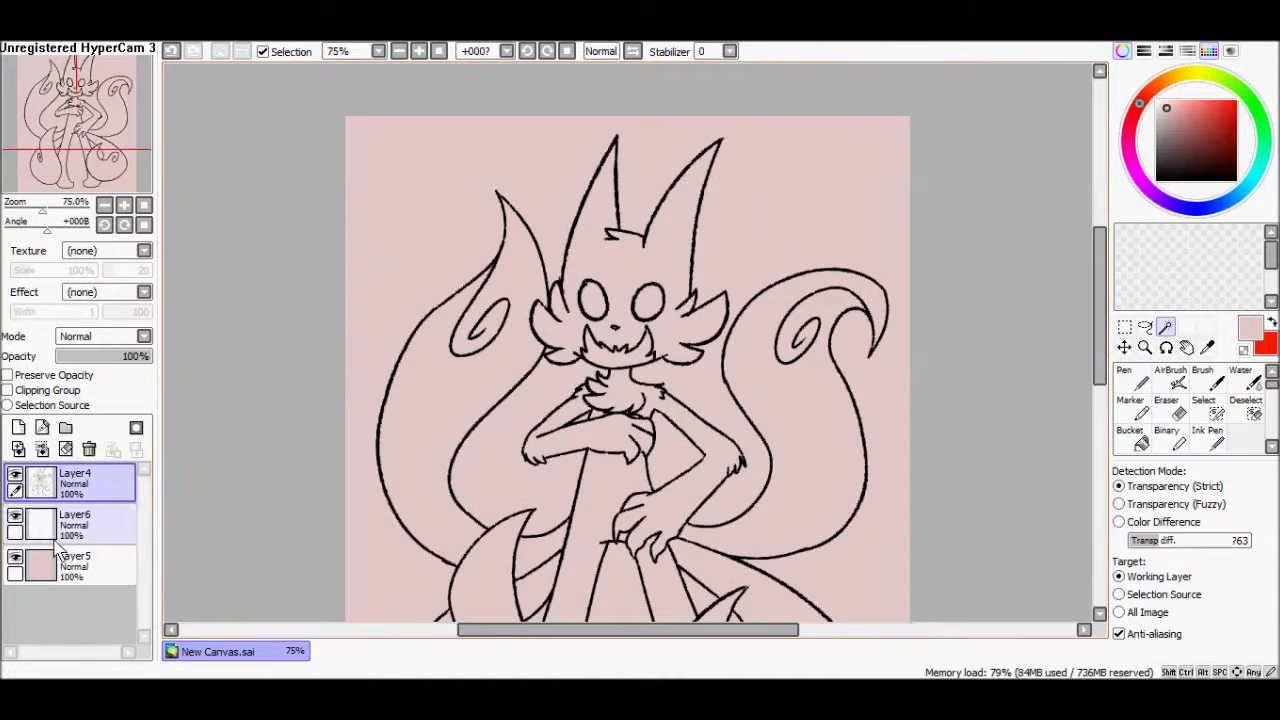
Step: Select the background and tails around the body on the line art layer with the Magic Wand
left_click(590, 450)
left_click_drag(630, 400, 630, 210)
left_click(75, 480)
left_click(1165, 327)
scroll(735, 295, "up", 2)
left_click(743, 373)
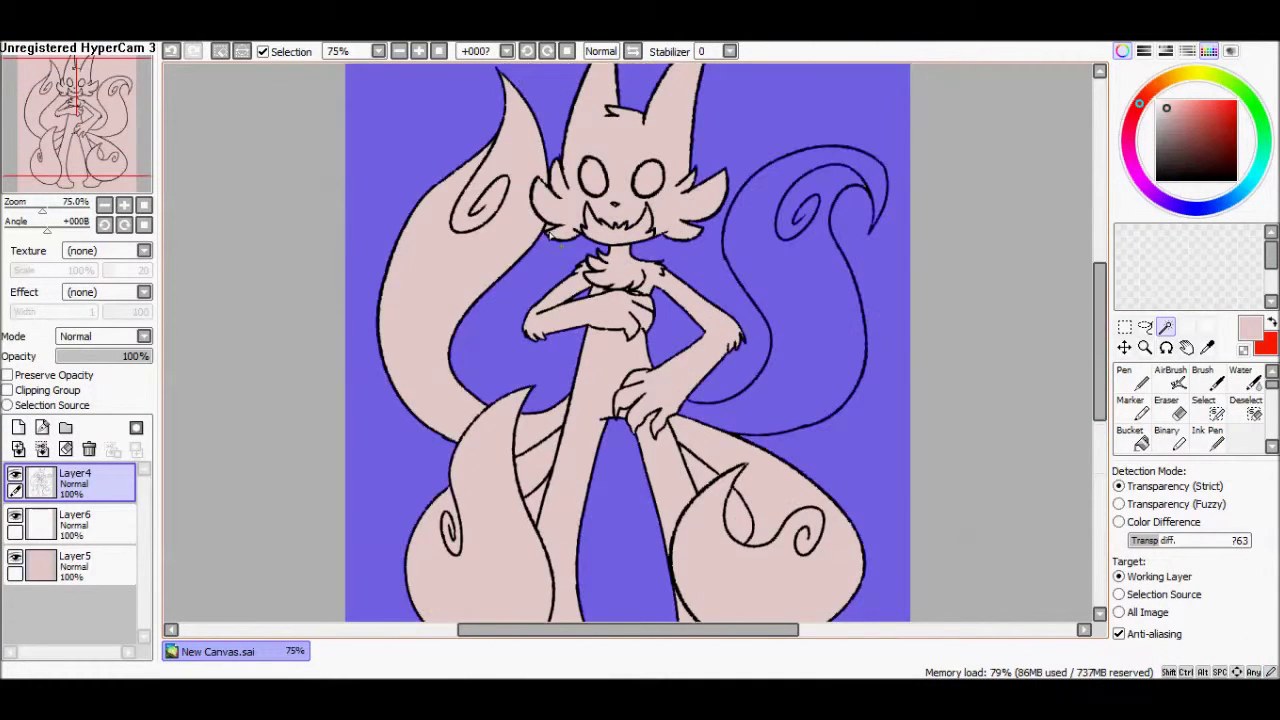
scroll(640, 300, "up", 2)
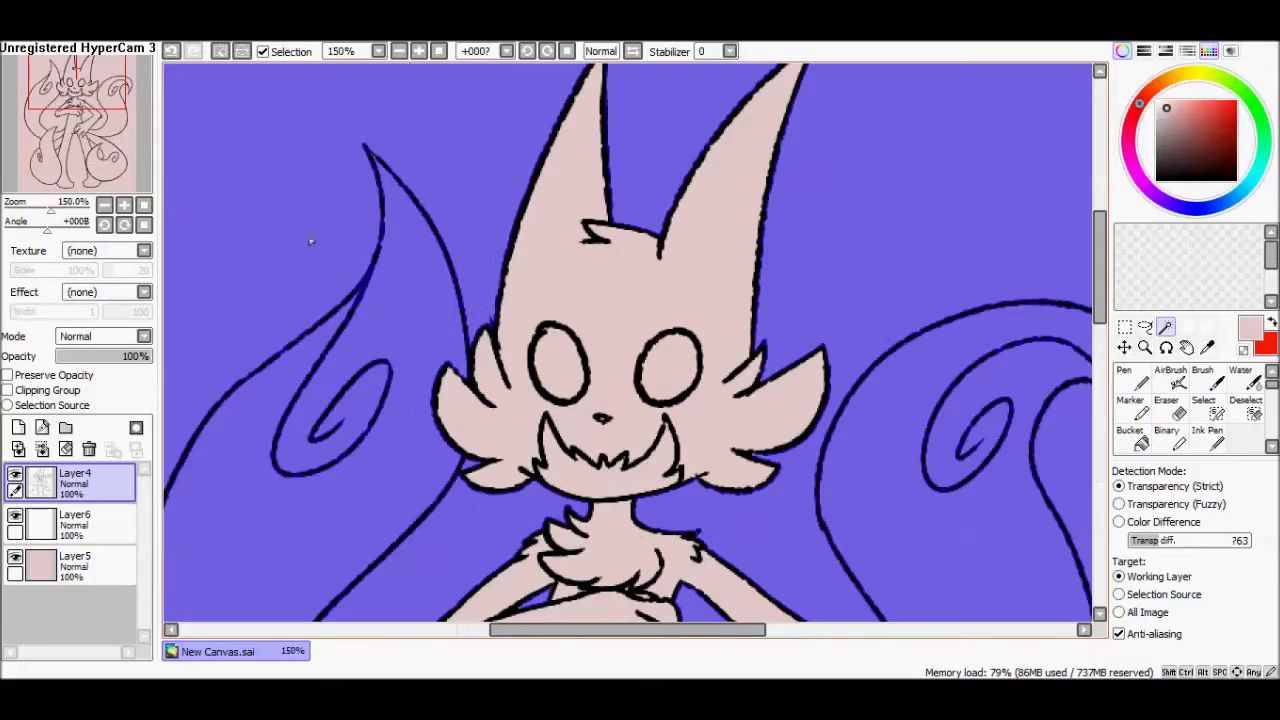
scroll(640, 300, "down", 2)
Step: Paint the whole body solid blue on the layer below the line art with the Pen at size 350
left_click(75, 522)
left_click(1125, 380)
left_click(1197, 92)
left_click(1222, 101)
left_click(1249, 625)
left_click_drag(620, 240, 600, 530)
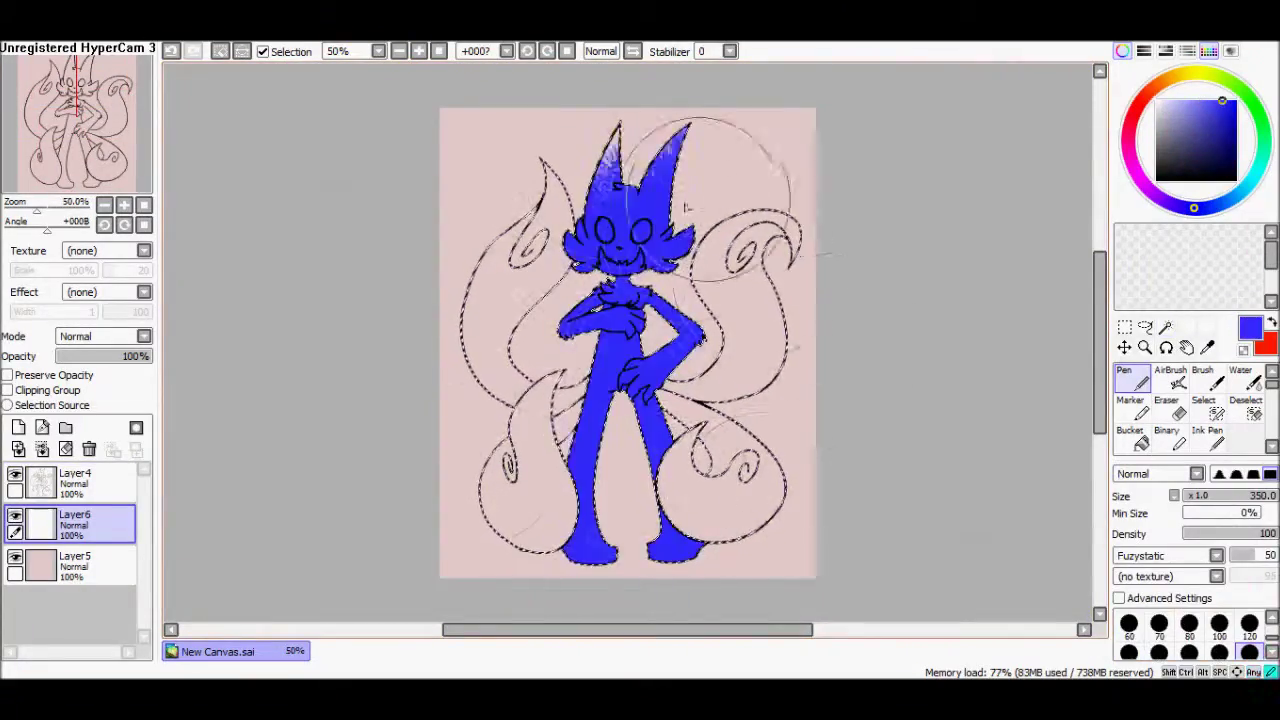
Step: Undo the uneven blue strokes and repaint the whole body in solid blue
key("ctrl+z")
left_click_drag(640, 230, 600, 540)
mouse_move(600, 230)
left_mouse_down()
mouse_move(650, 250)
mouse_move(590, 540)
left_mouse_up()
key("ctrl+z")
Step: Paint the character's eyes and mouth red with the Pen at size 25
scroll(625, 290, "up", 3)
left_click(1271, 322)
left_click(1129, 625)
left_click_drag(660, 165, 672, 200)
left_click_drag(550, 160, 553, 205)
mouse_move(548, 250)
left_mouse_down()
mouse_move(570, 300)
mouse_move(668, 296)
left_mouse_up()
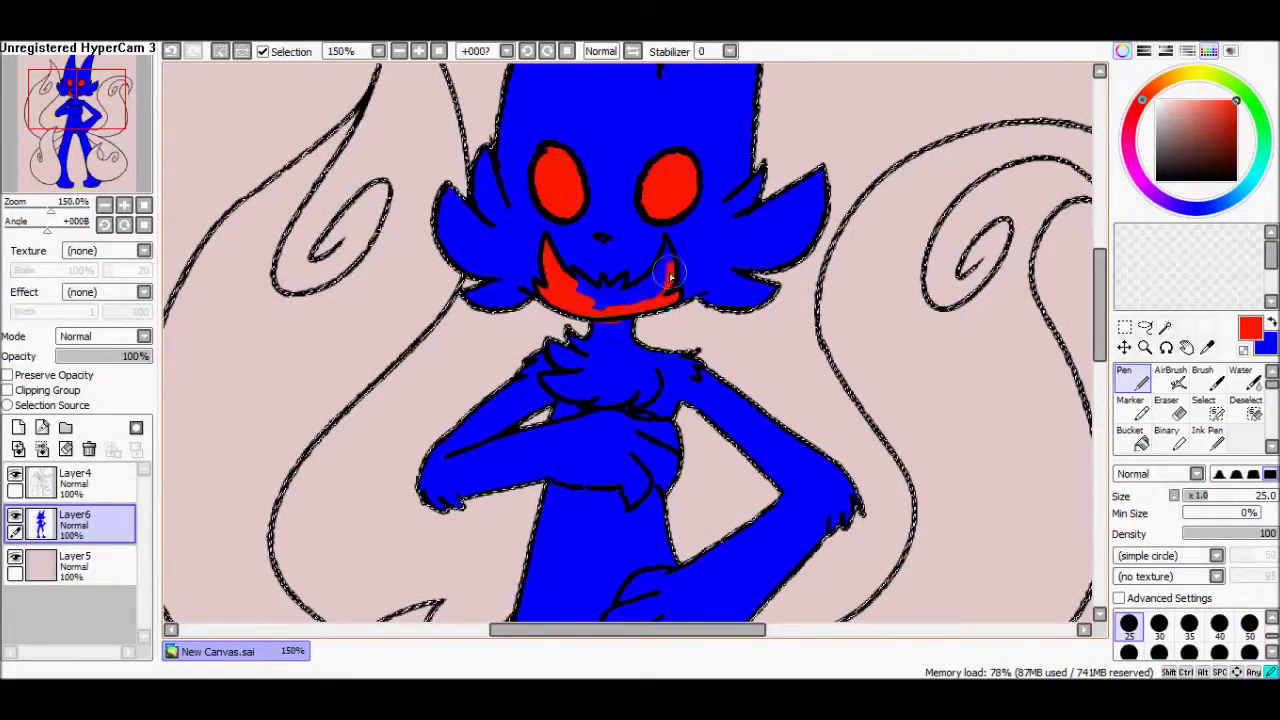
Step: Hide the body colour layer and select everything around the tails on the line art layer with the Magic Wand
left_click_drag(1099, 300, 1077, 274)
scroll(630, 340, "down", 3, "ctrl")
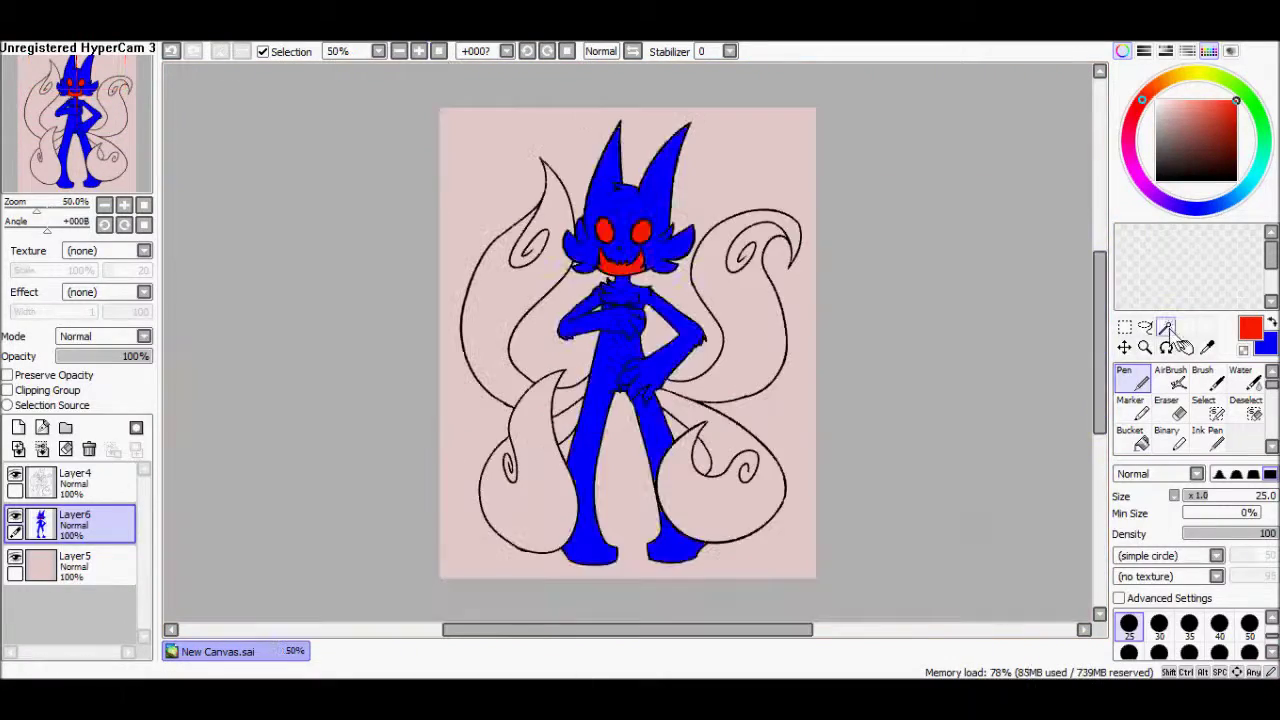
left_click(15, 518)
left_click(75, 480)
left_click(1165, 327)
left_click(673, 260)
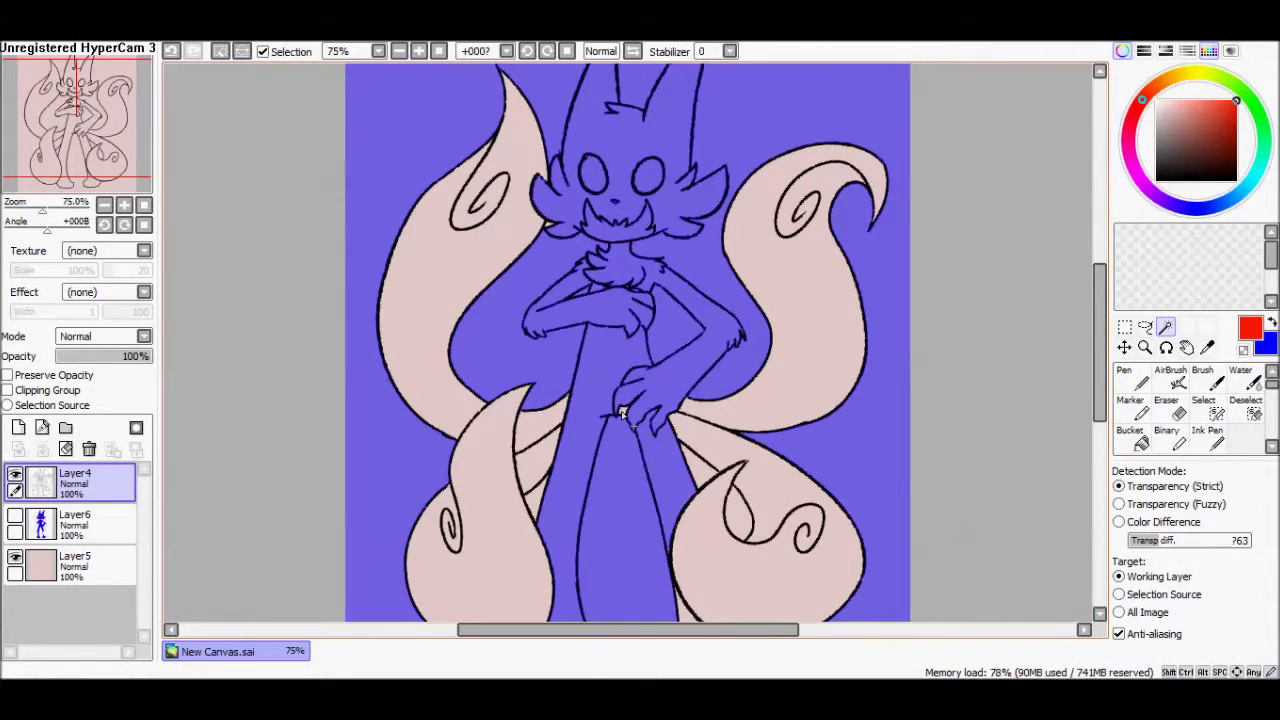
scroll(636, 422, "down", 3)
scroll(1100, 300, "up", 3)
scroll(520, 294, "up", 1)
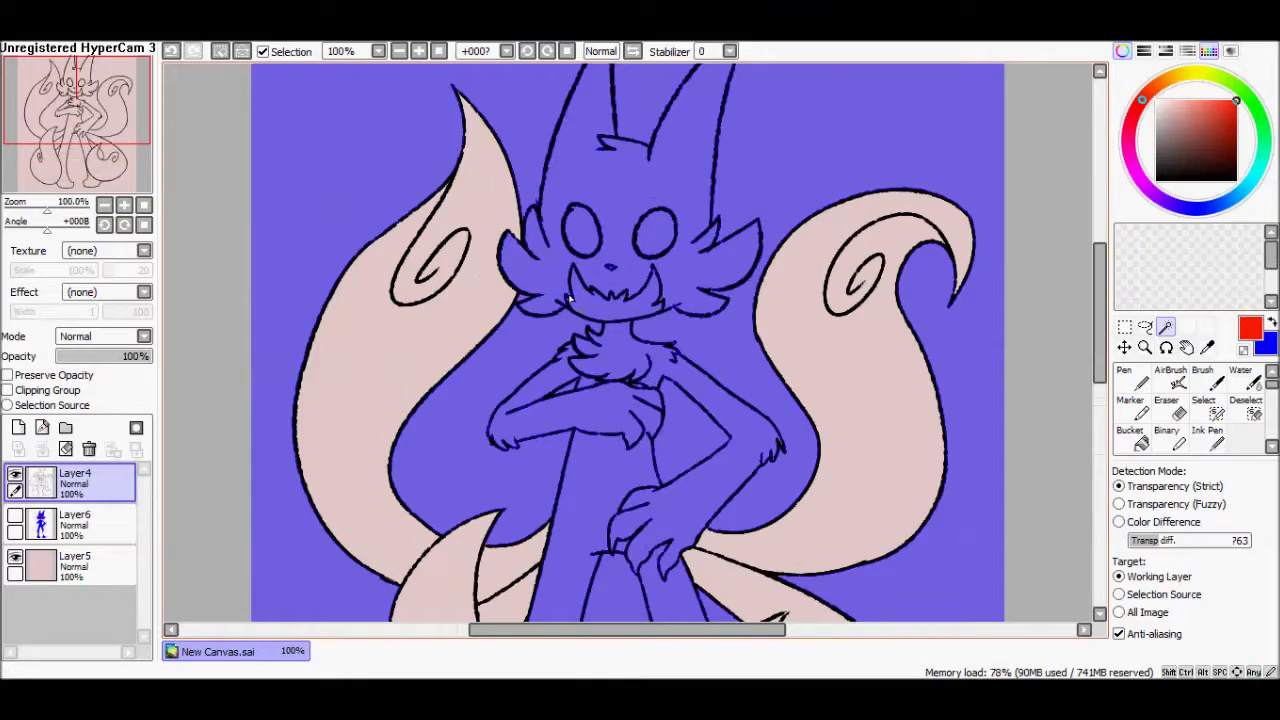
Step: Fill the missed spots in the selection with the Select brush at size 3
left_click(1203, 406)
scroll(1017, 478, "up", 1)
scroll(697, 348, "down", 5)
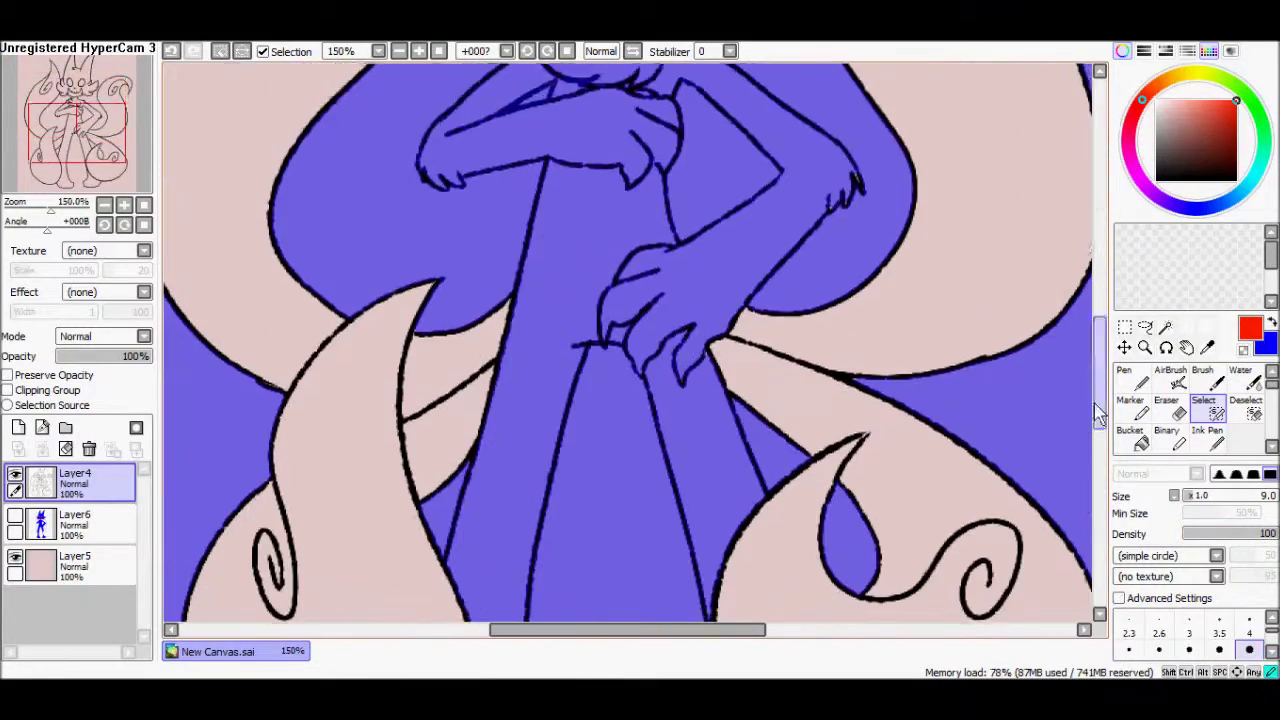
left_click(1189, 633)
scroll(627, 340, "up", 5)
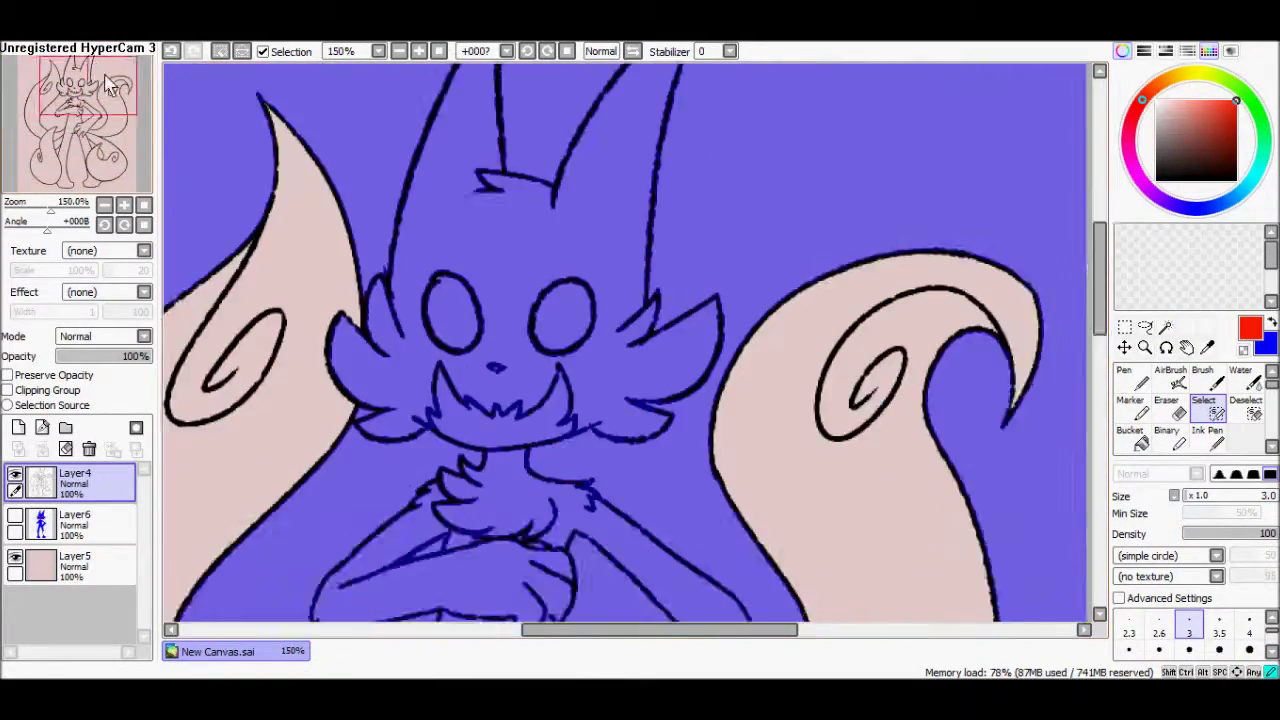
Step: Add a layer between the body colour and the pink background and paint all the tails red with the Pen at size 120
scroll(627, 340, "down", 2)
left_click(18, 427)
left_click(1124, 372)
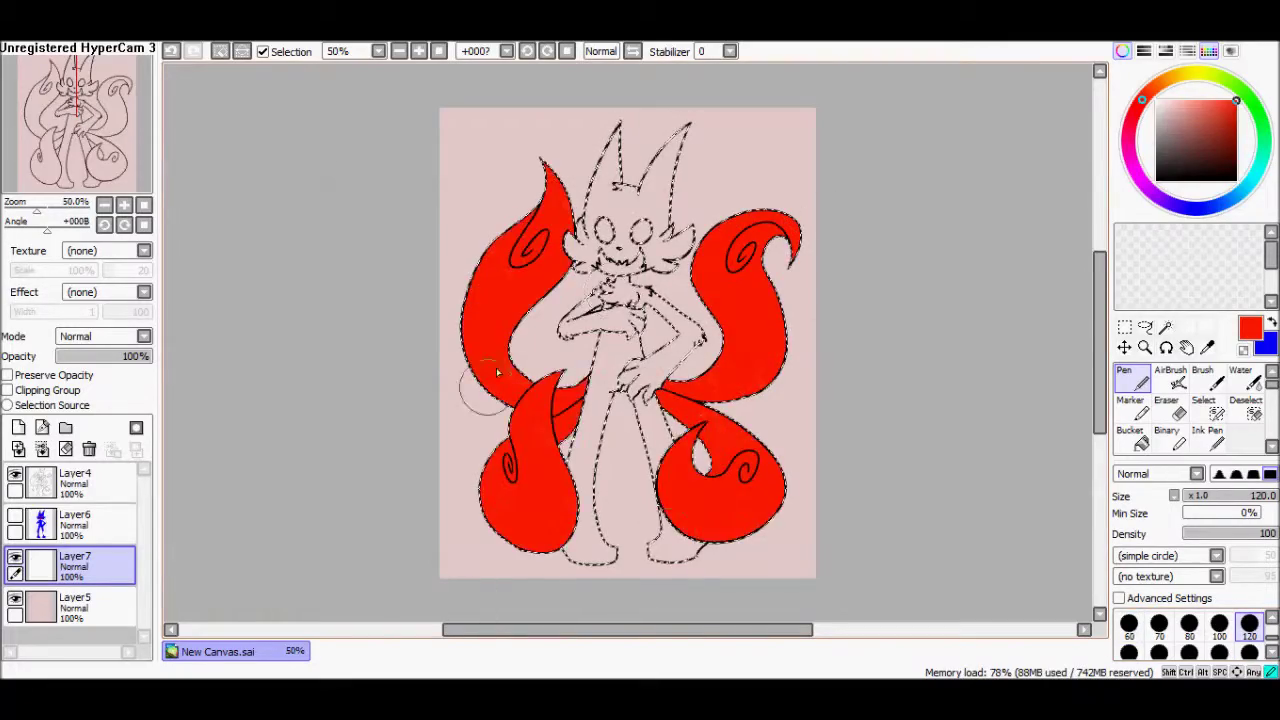
Step: Paint jagged blue fur tips on all four tails with the Pen at size 60, refining their edges with red
scroll(497, 373, "up", 1)
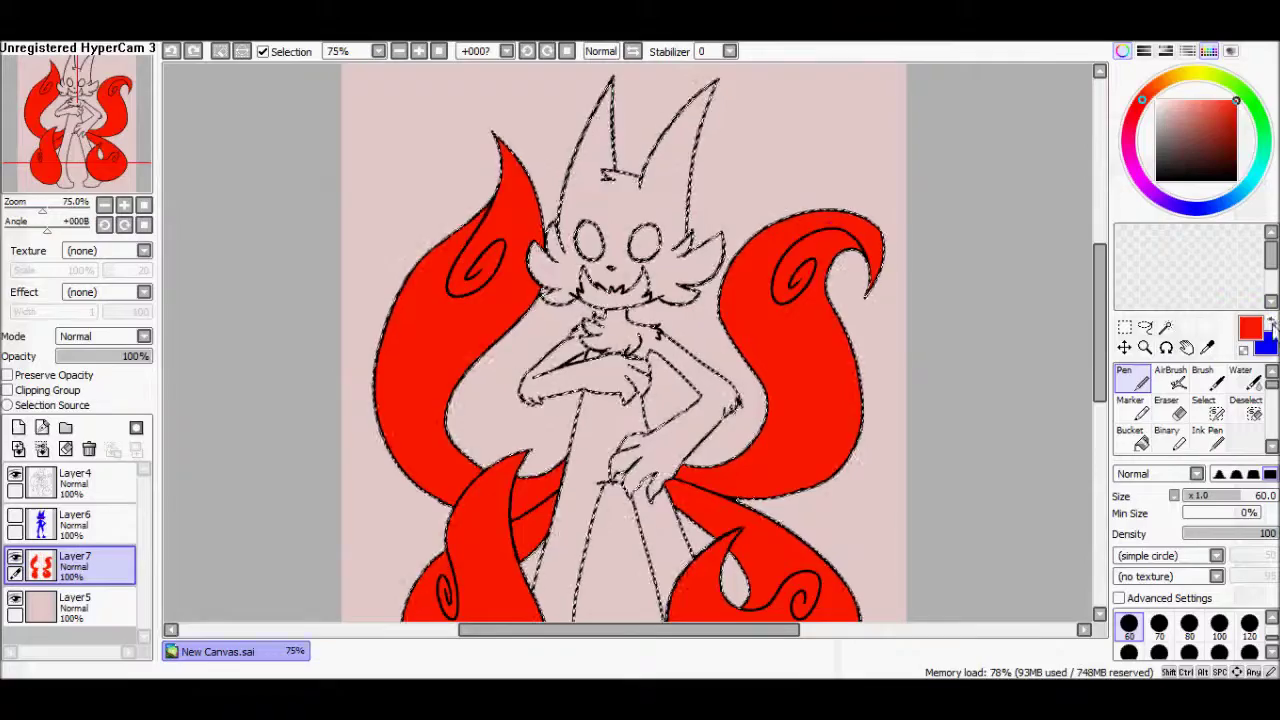
key("x")
left_click_drag(870, 240, 791, 323)
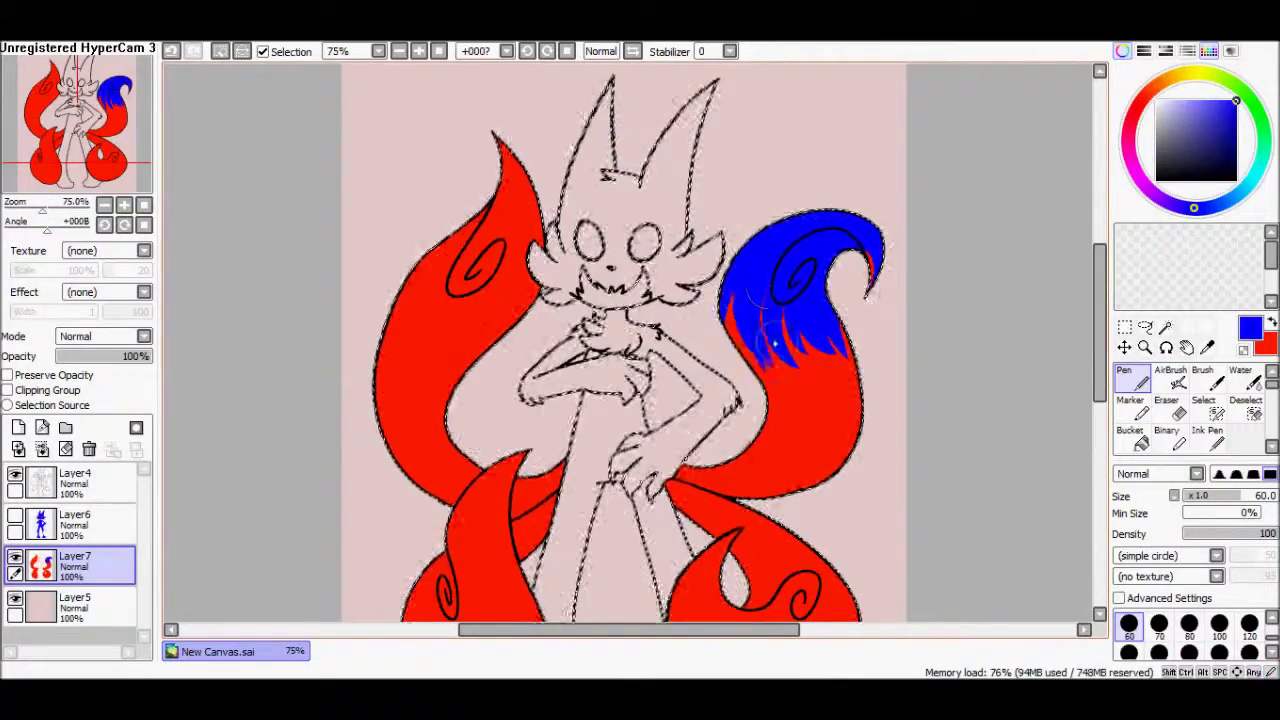
scroll(465, 268, "down", 3)
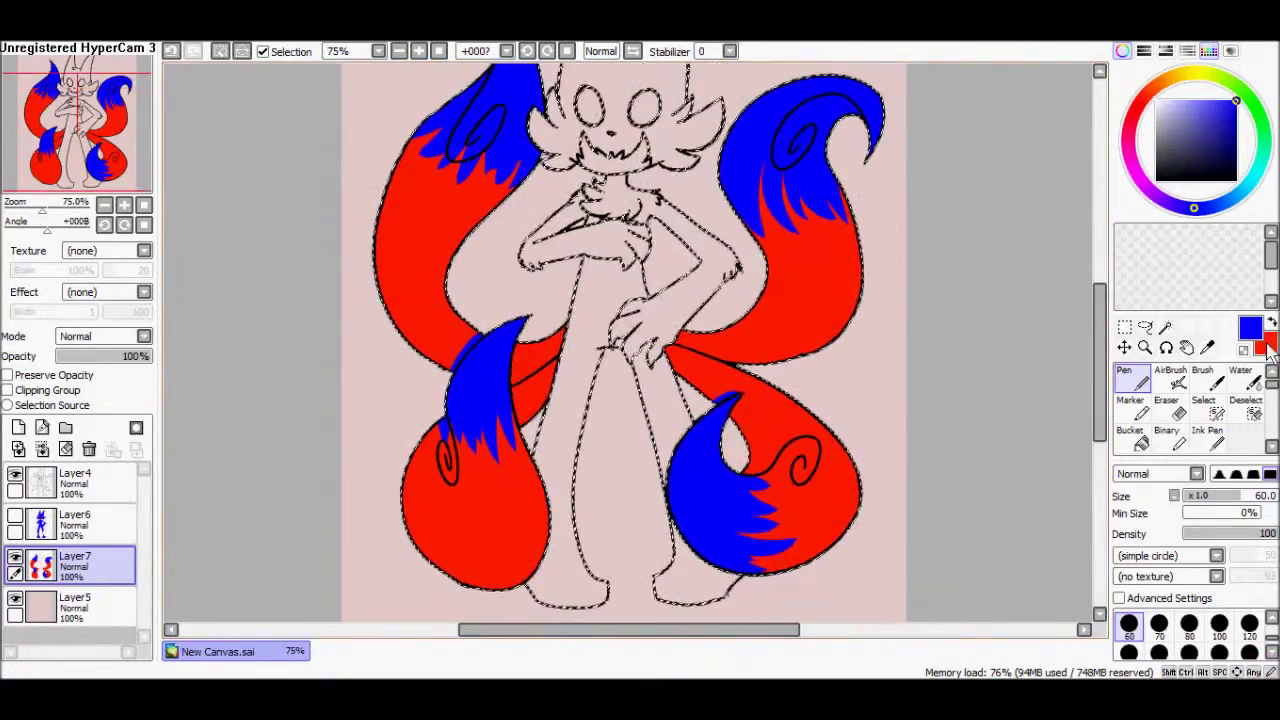
key("x")
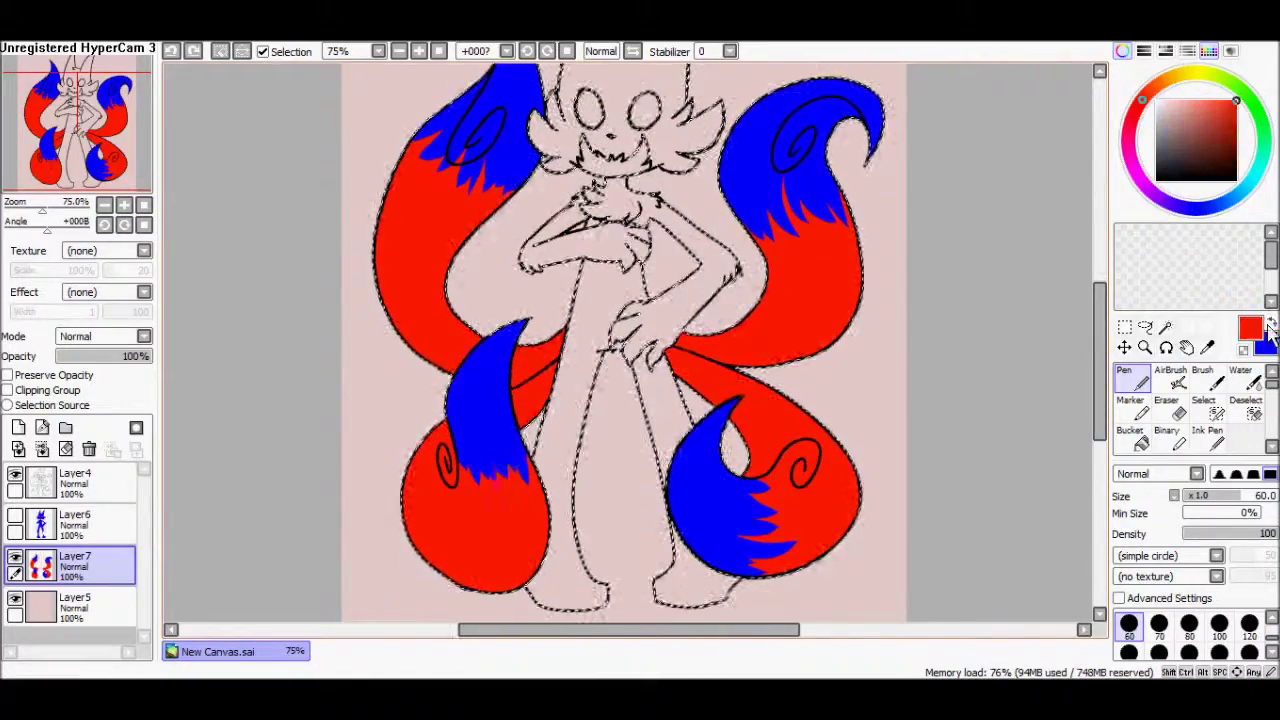
key("x")
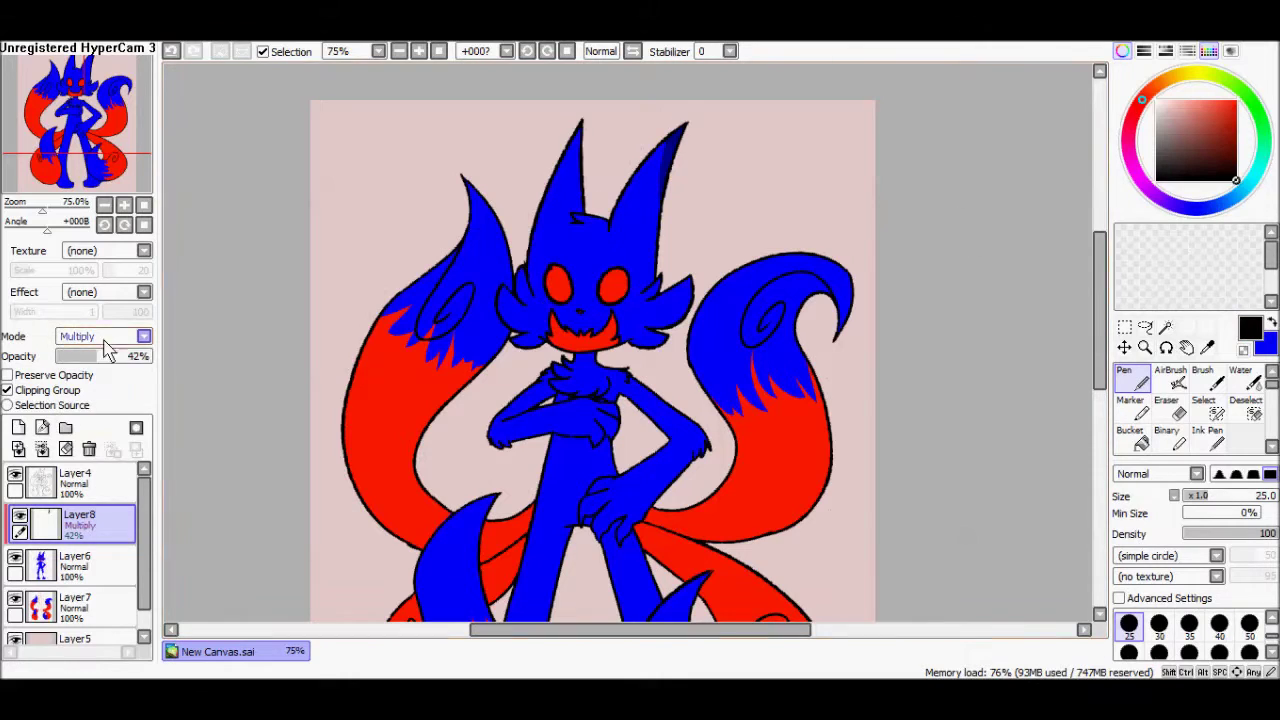
Step: Shade the ears, eyes, mouth and cheek fur in black at size 25 on a clipped Normal layer at 60% opacity
scroll(705, 173, "up", 1)
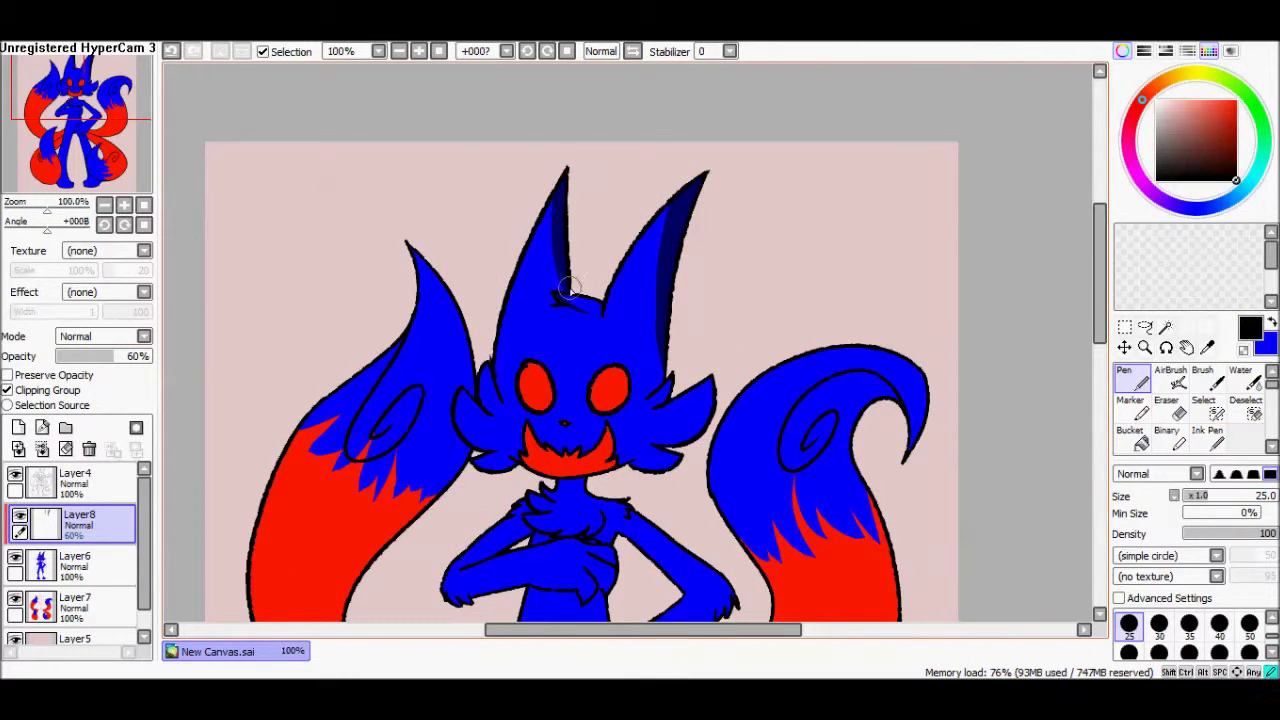
scroll(668, 370, "up", 2)
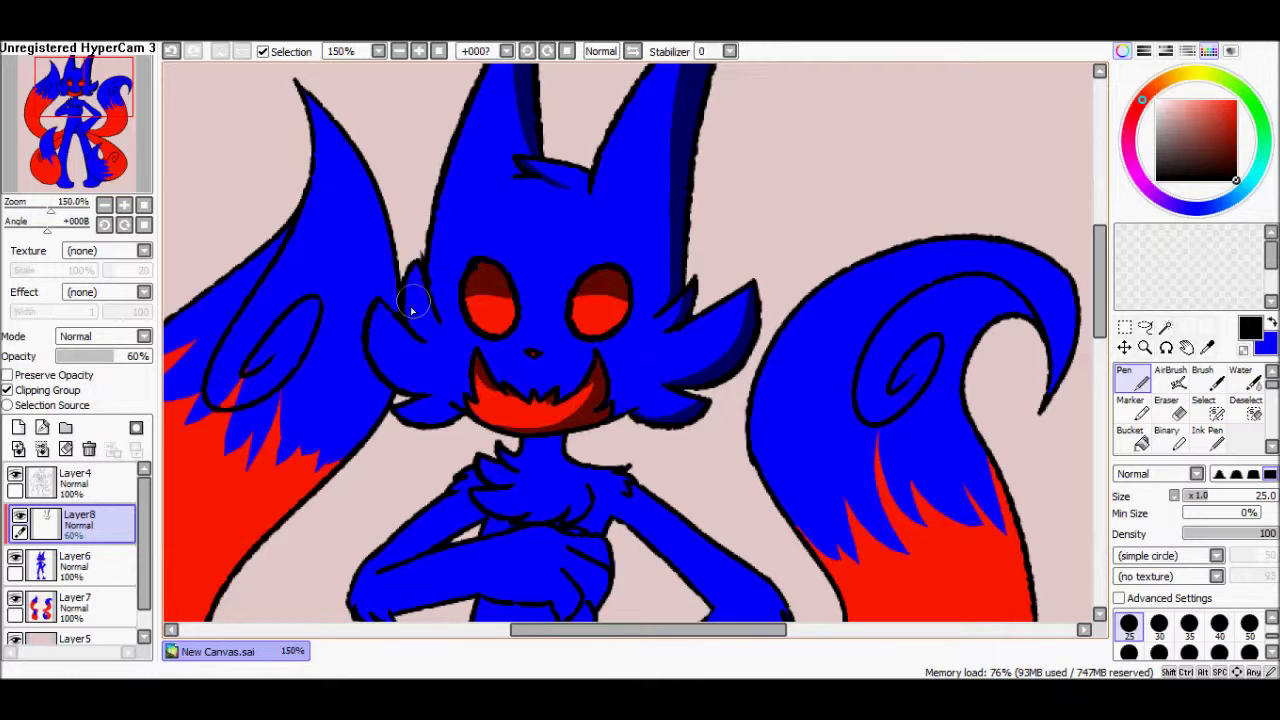
left_click_drag(413, 398, 591, 473)
Step: Shade the neck, chest fluff, both arms and hands in black on the clipped shading layer
scroll(755, 195, "down", 3)
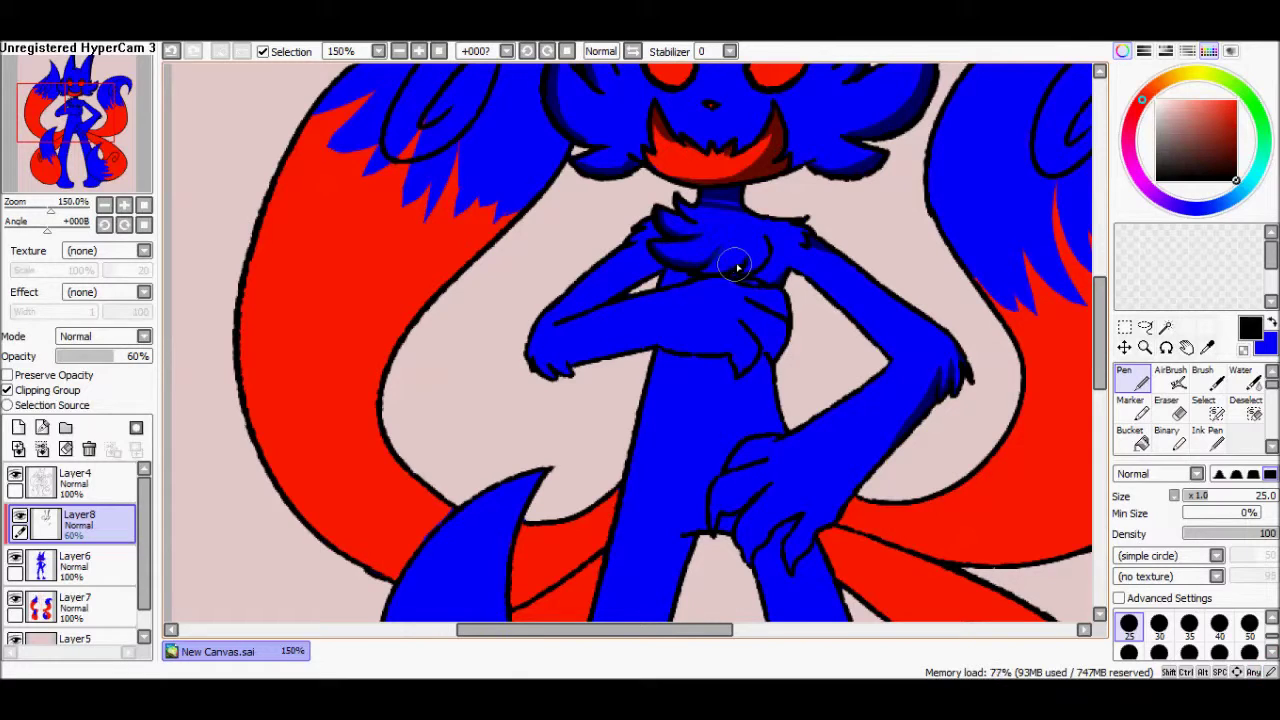
left_click_drag(1100, 290, 1100, 312)
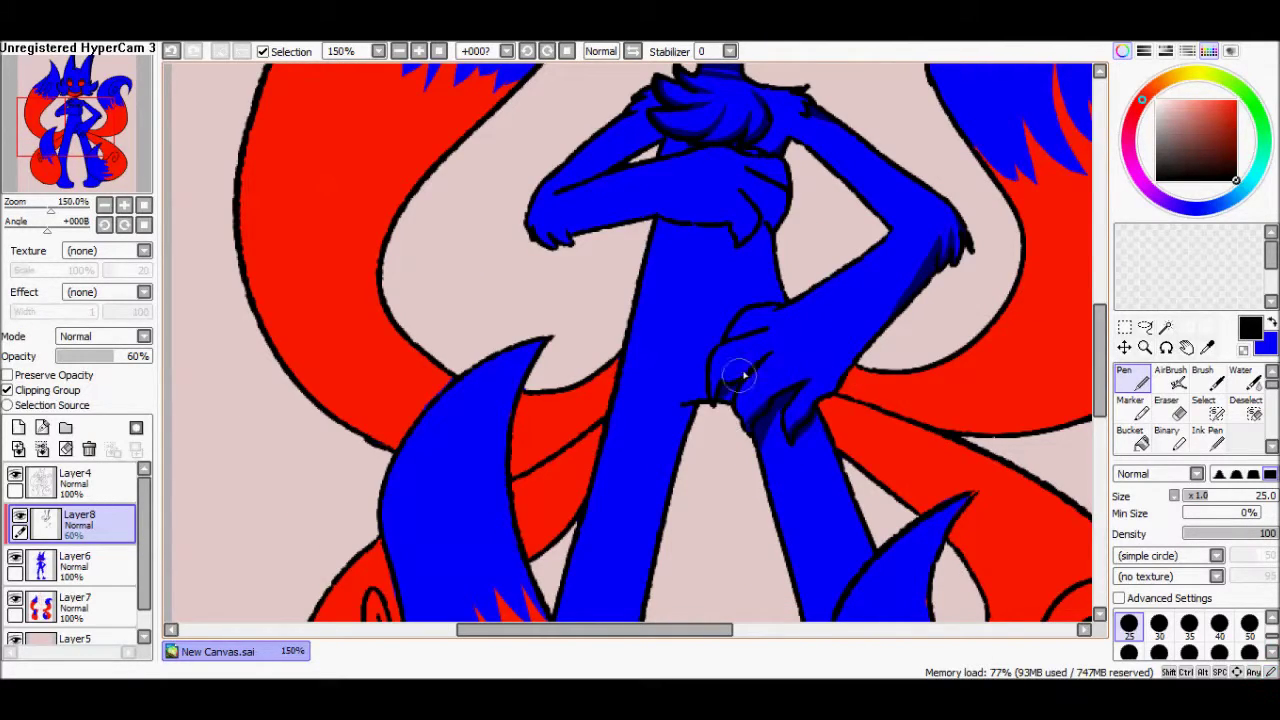
scroll(1058, 320, "up", 3)
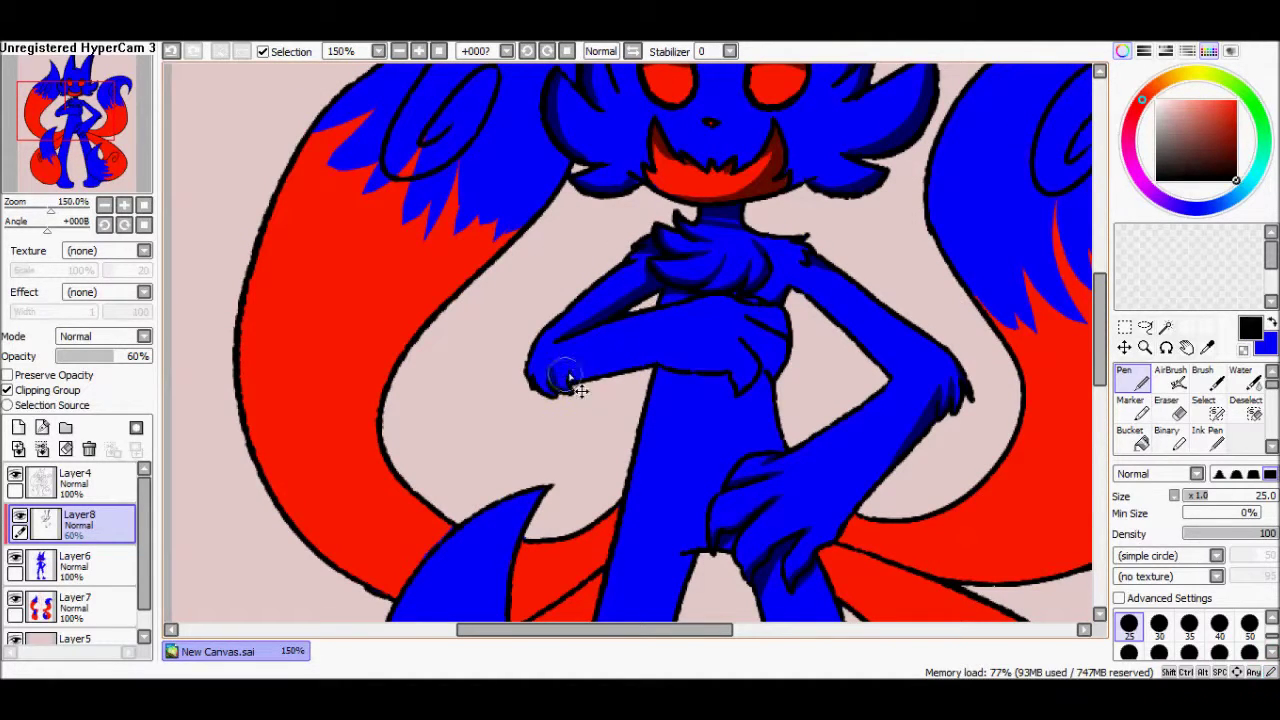
left_click(172, 52)
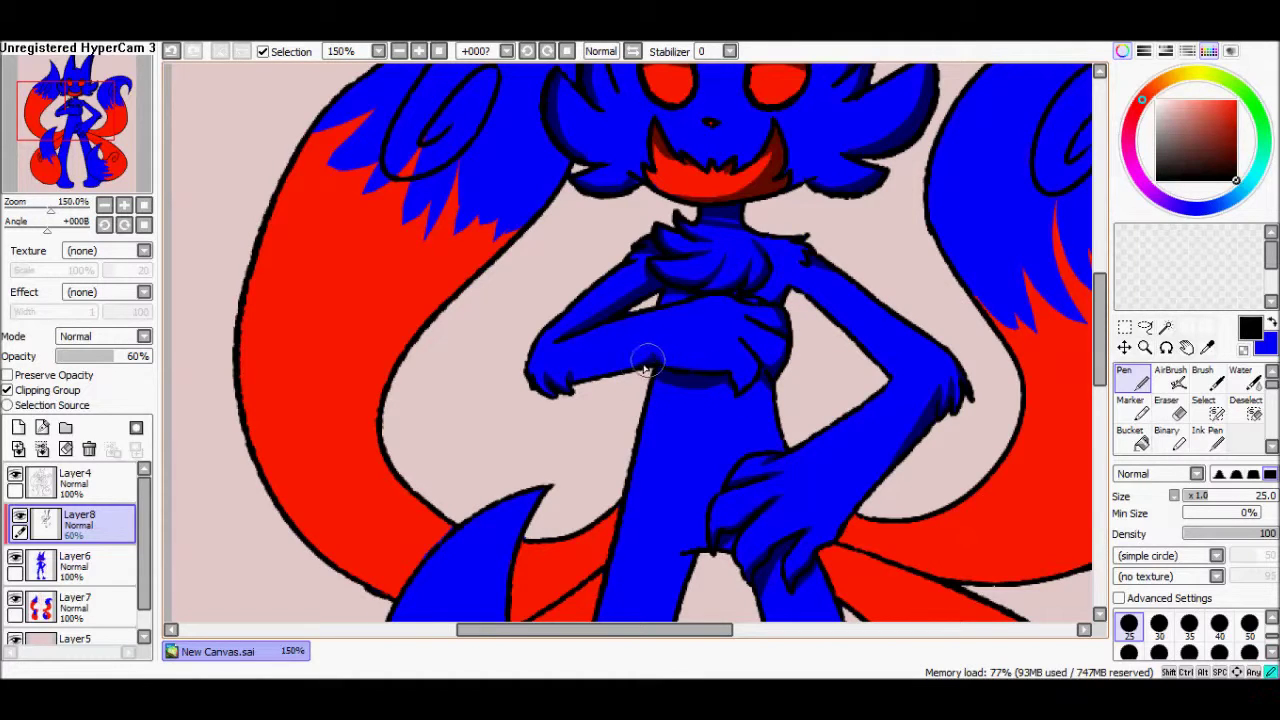
Step: Shade the area beneath the crossed arm and both legs in black on the clipped shading layer
scroll(783, 455, "down", 5)
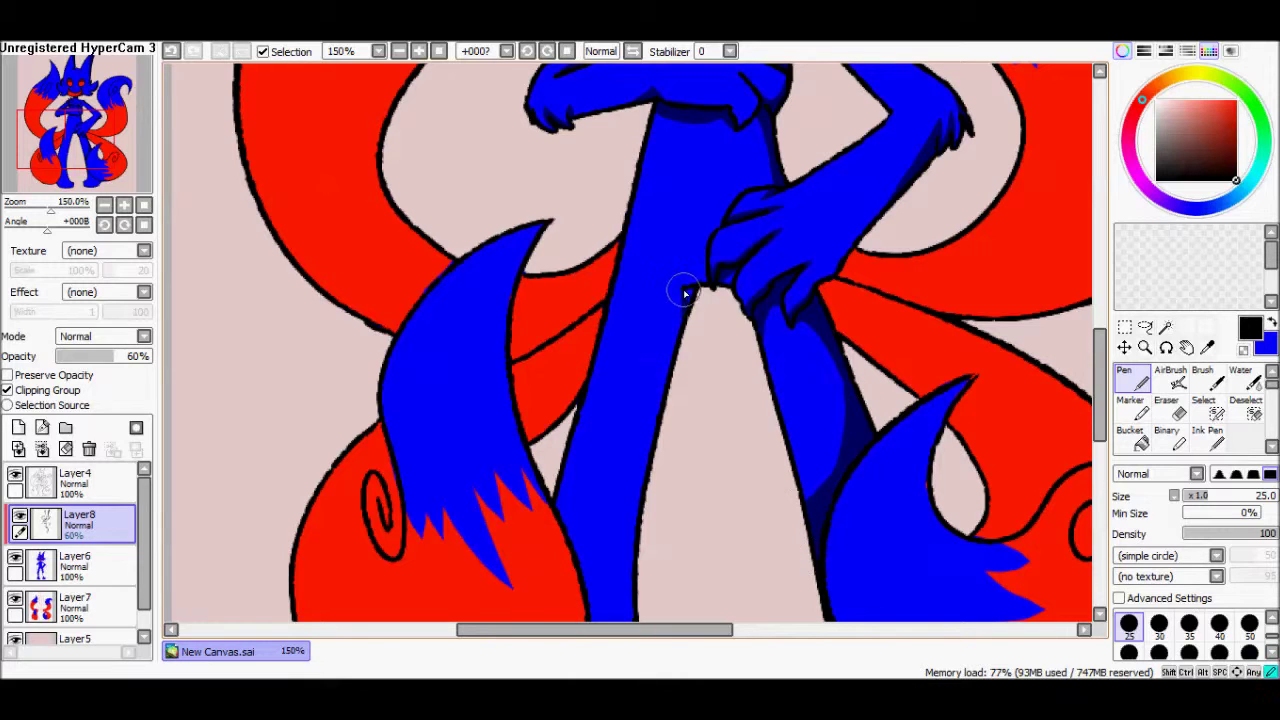
scroll(558, 465, "down", 5)
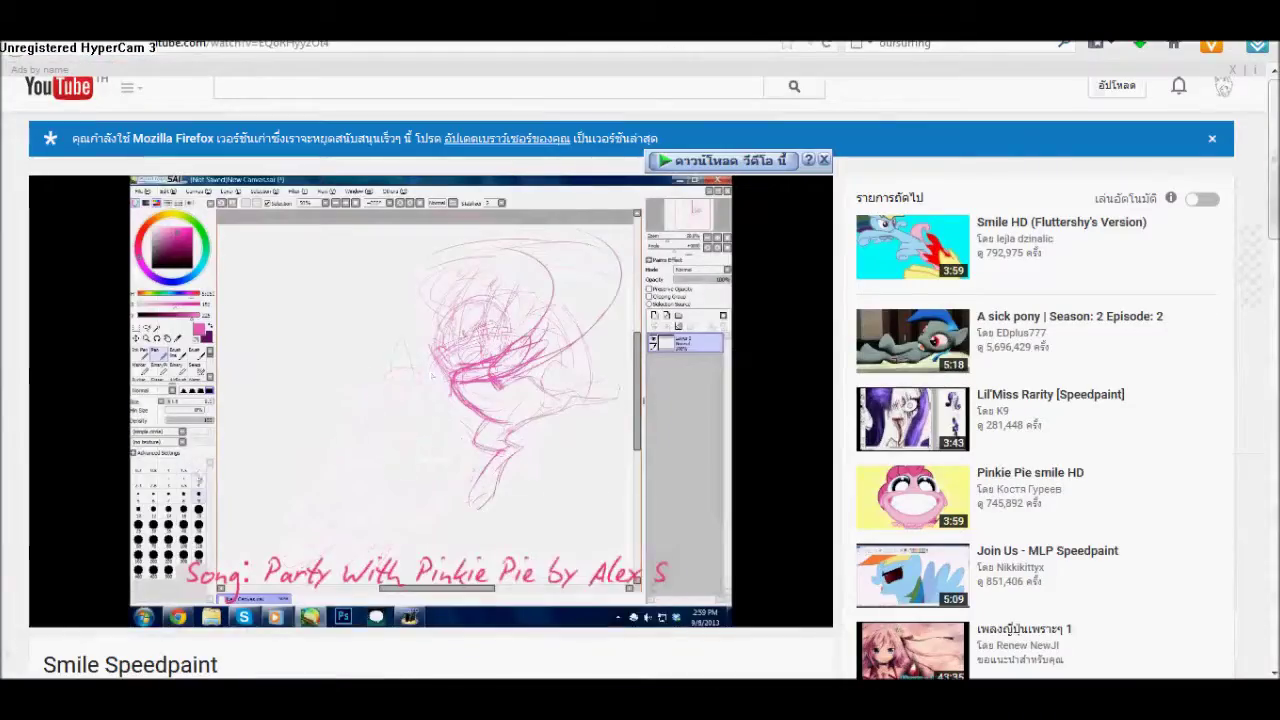
mouse_move(650, 552)
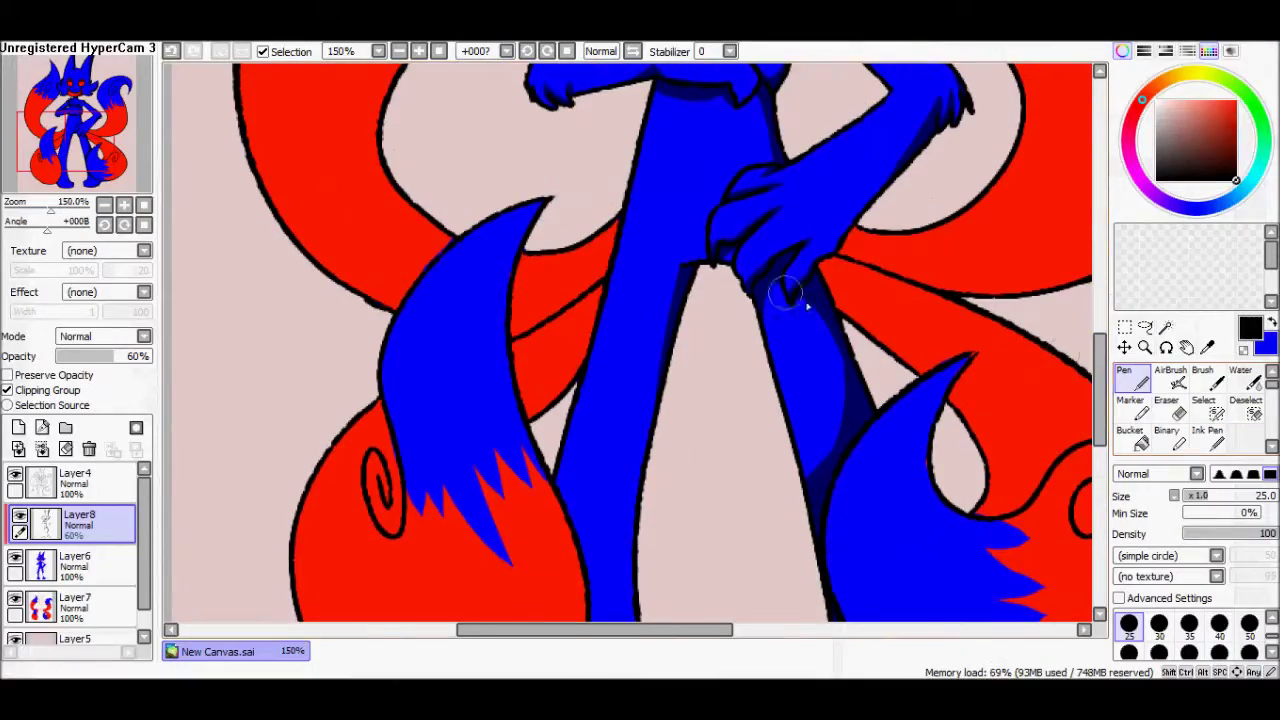
scroll(608, 288, "down", 3)
Step: Lower the shading layer's opacity to 20% and add a second clipped layer above it at 25% opacity
scroll(608, 288, "up", 10)
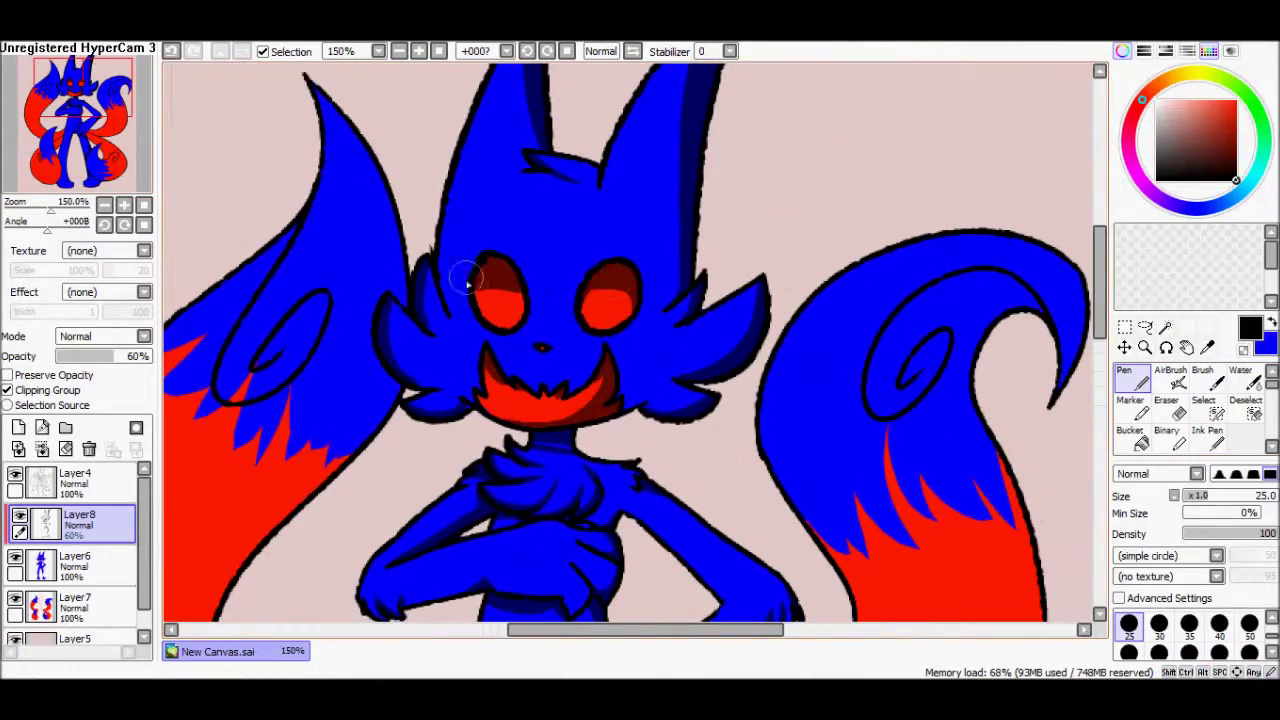
left_click(1100, 390)
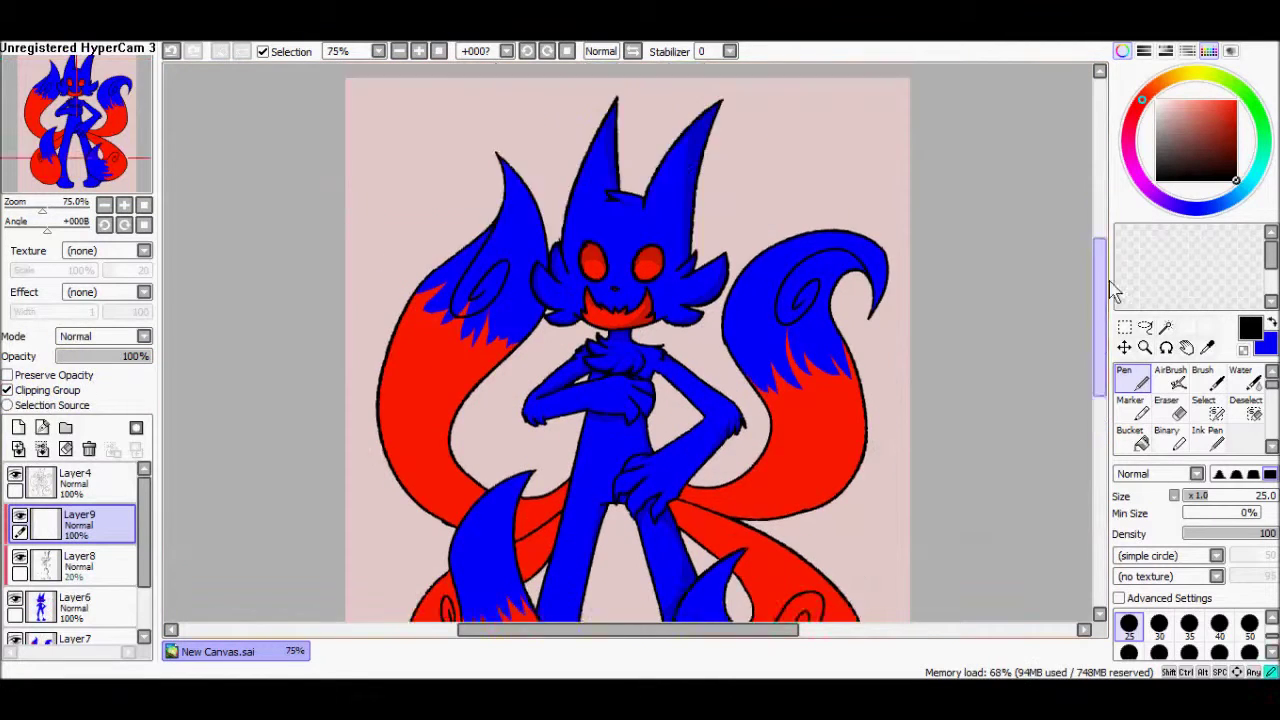
left_click(84, 363)
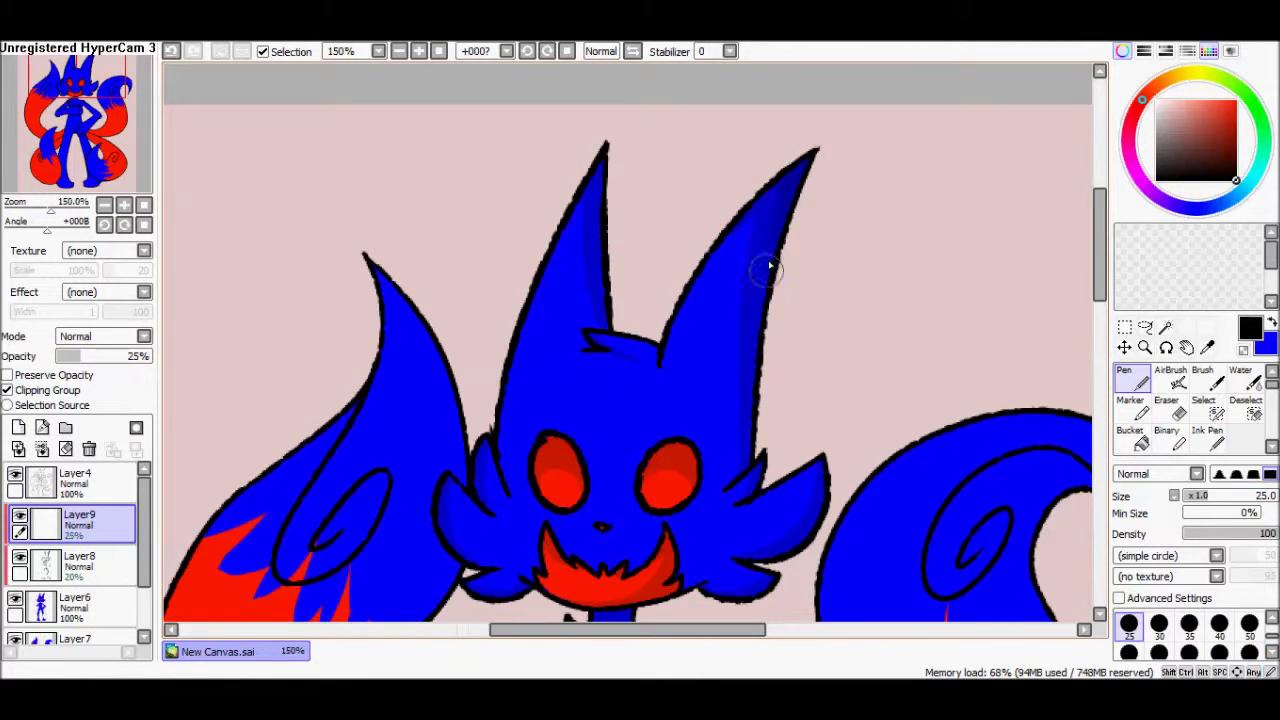
Step: Paint a deeper second shadow on the ears, eyes, mouth and cheeks, keeping the shading layers at 25% and 20% opacity
scroll(600, 380, "down", 3)
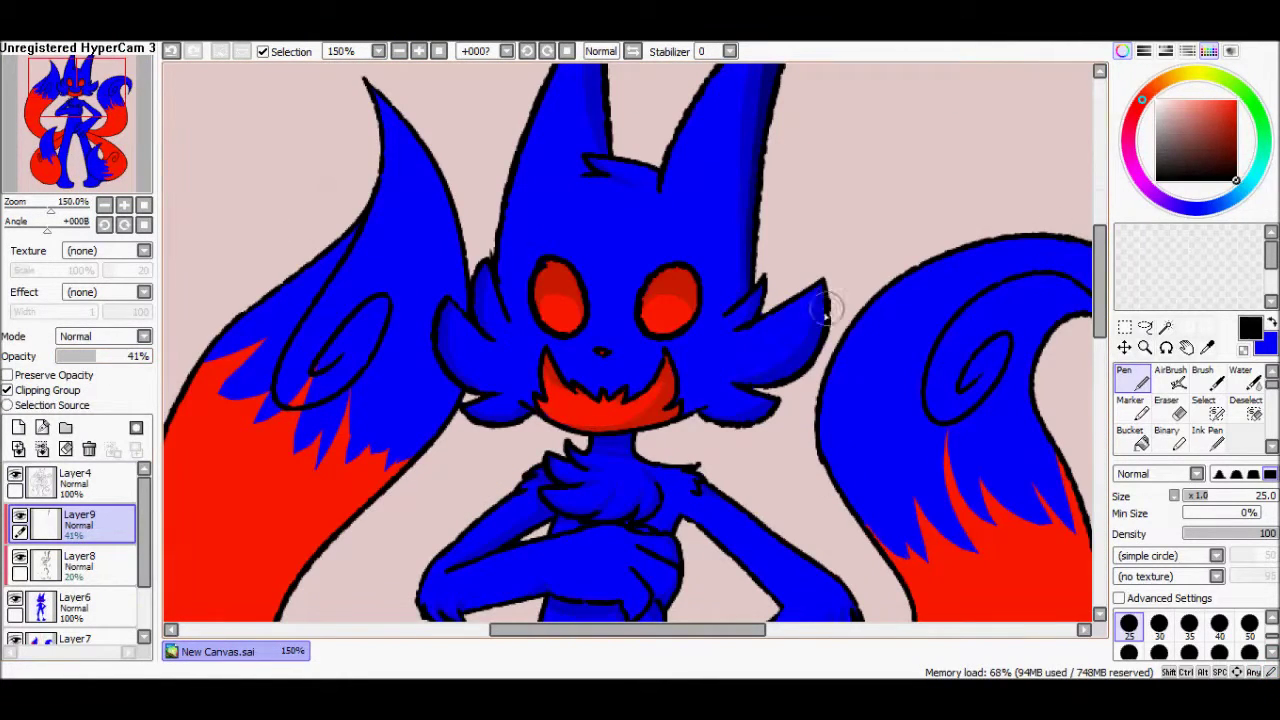
left_click_drag(90, 365, 85, 364)
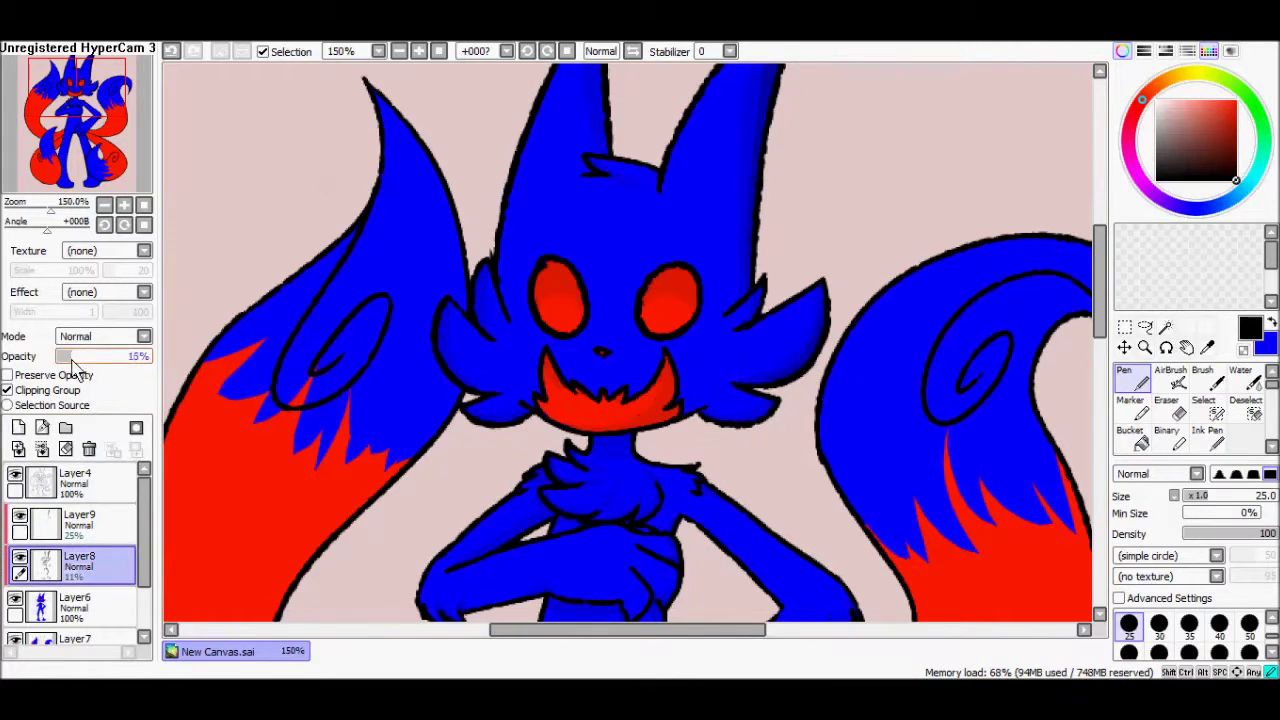
scroll(800, 470, "up", 1)
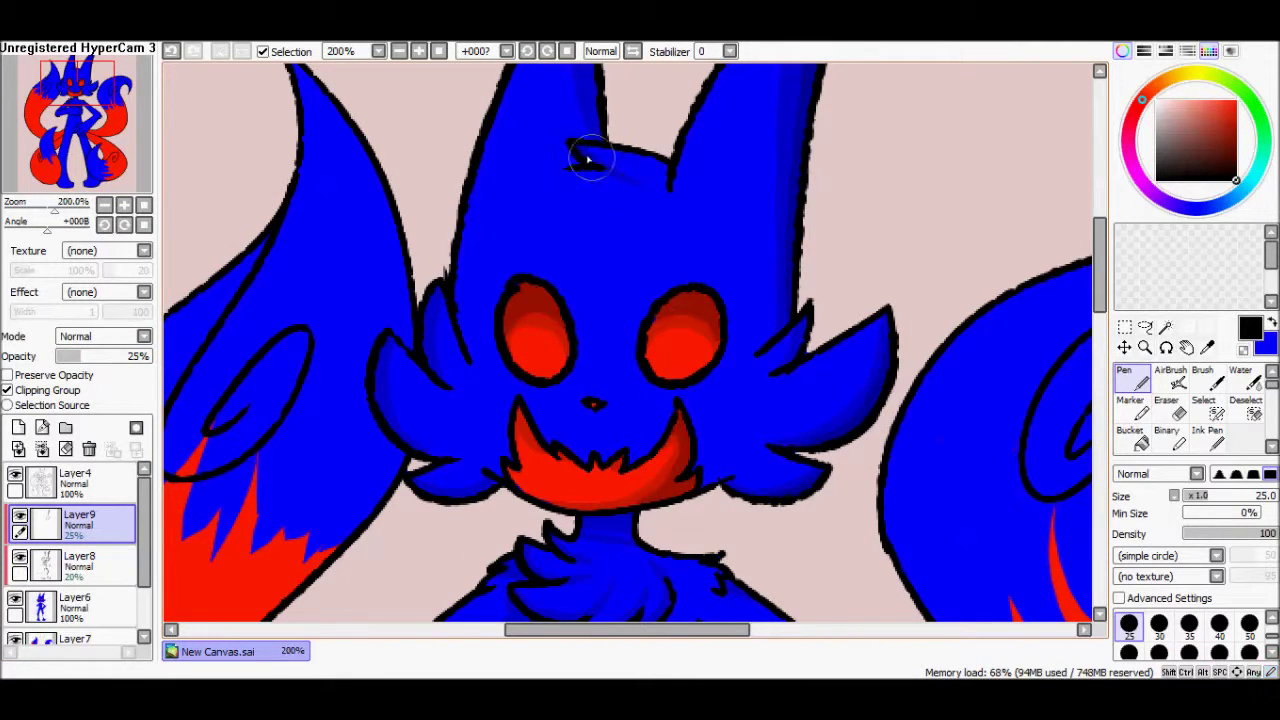
scroll(460, 500, "up", 3)
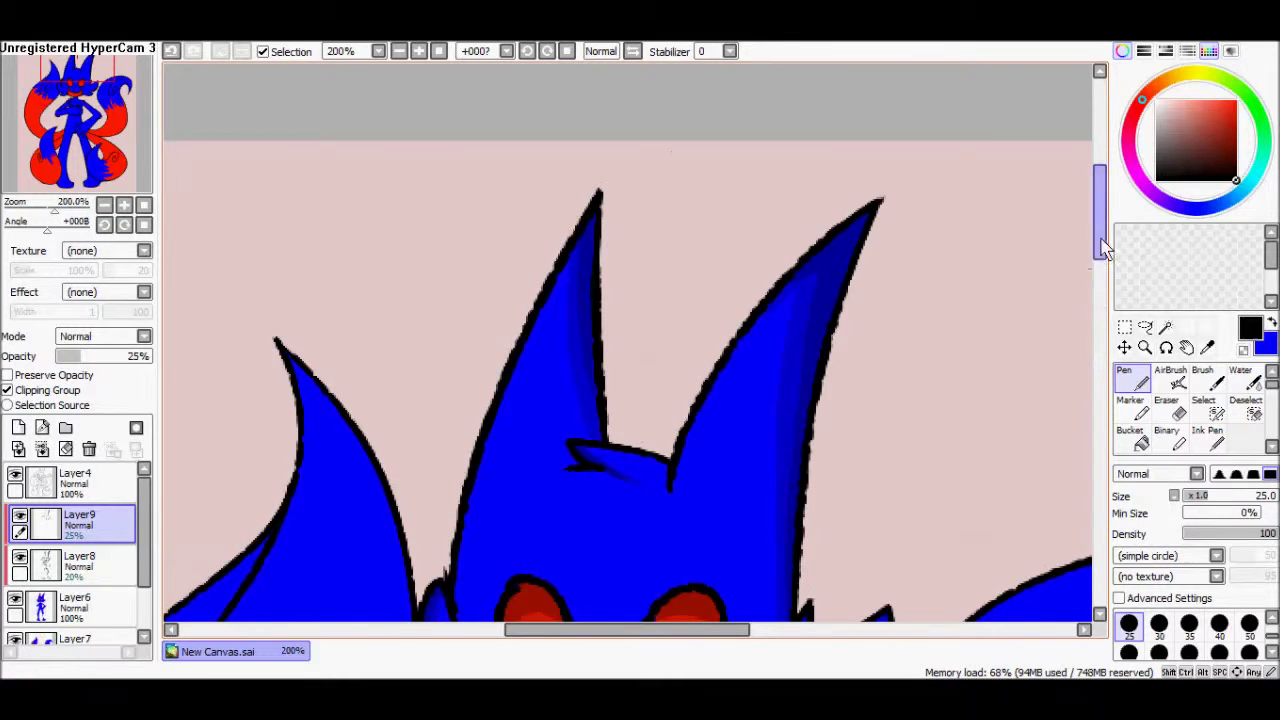
Step: Reduce the Pen to size 10 and add the second shadow tone to the neck, chest fluff and folded arm
left_click_drag(1104, 248, 1102, 363)
key("bracketleft")
key("bracketleft")
key("bracketleft")
key("bracketleft")
key("bracketleft")
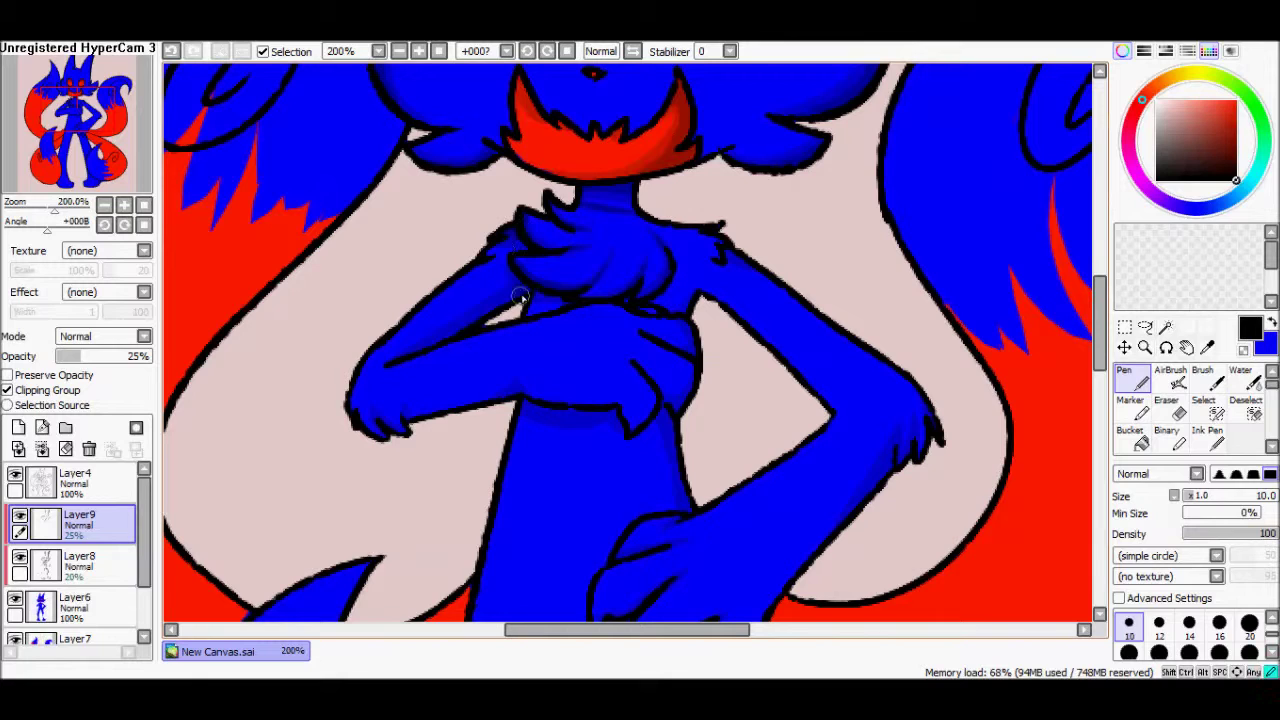
key("ctrl")
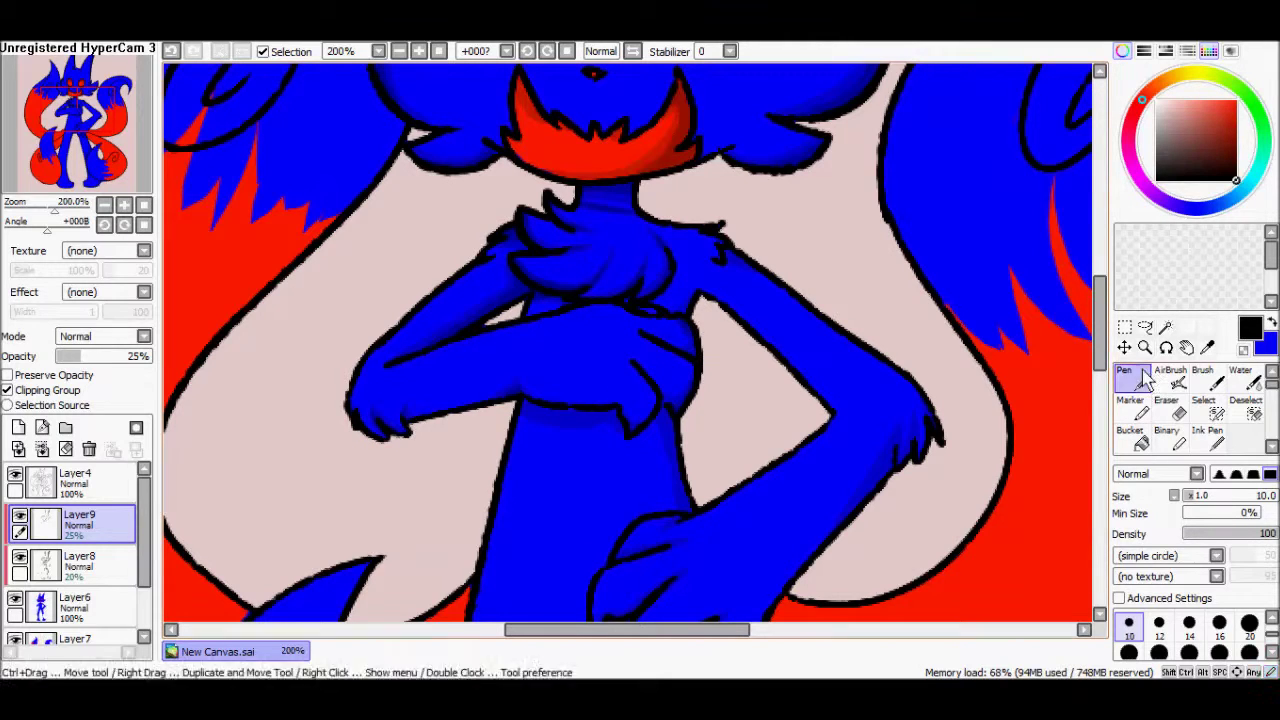
Step: Add the second shadow tone to the hand on the hip, the legs and the feet with the Pen at size 10
left_click_drag(1100, 352, 1100, 397)
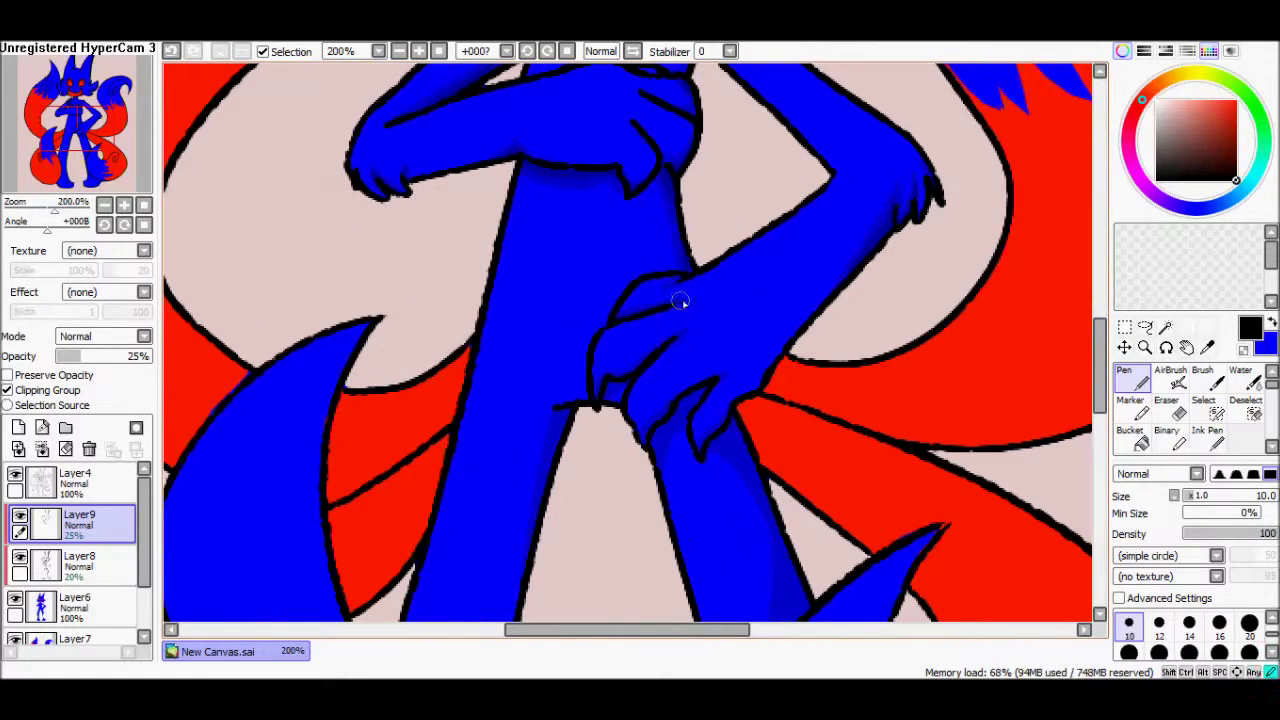
scroll(766, 296, "down", 2)
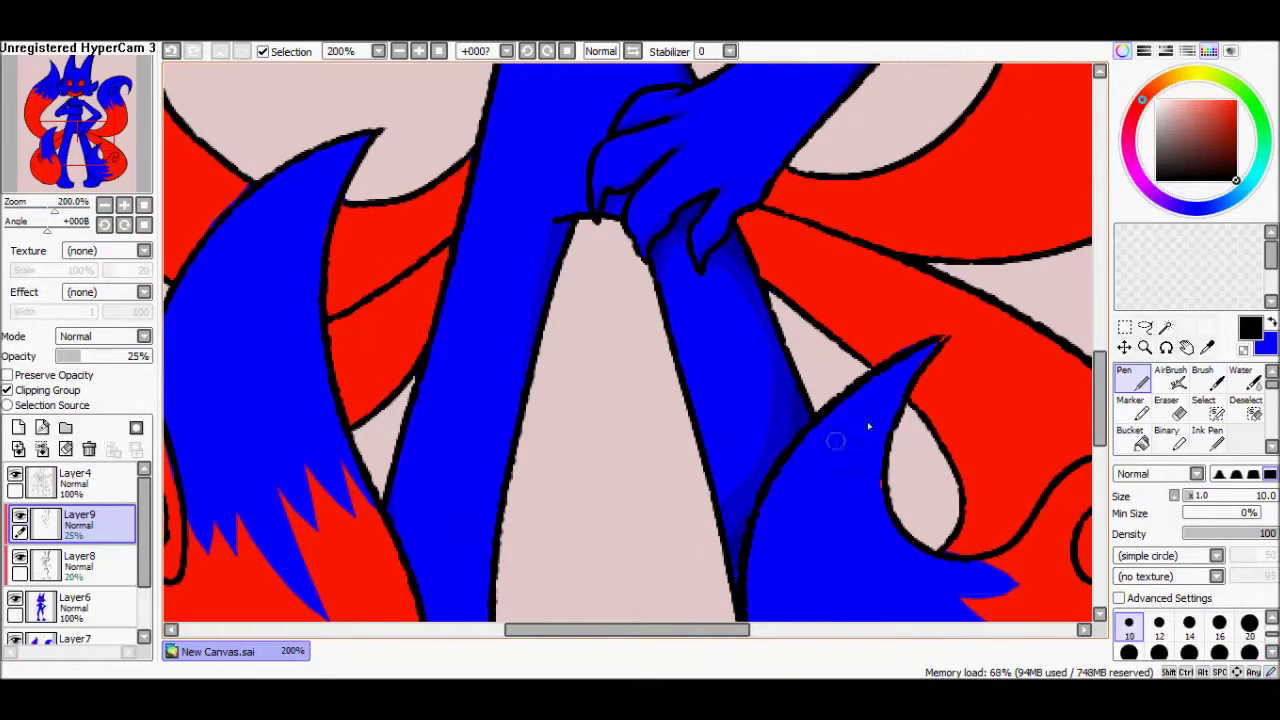
scroll(868, 427, "up", 1)
scroll(929, 361, "down", 2)
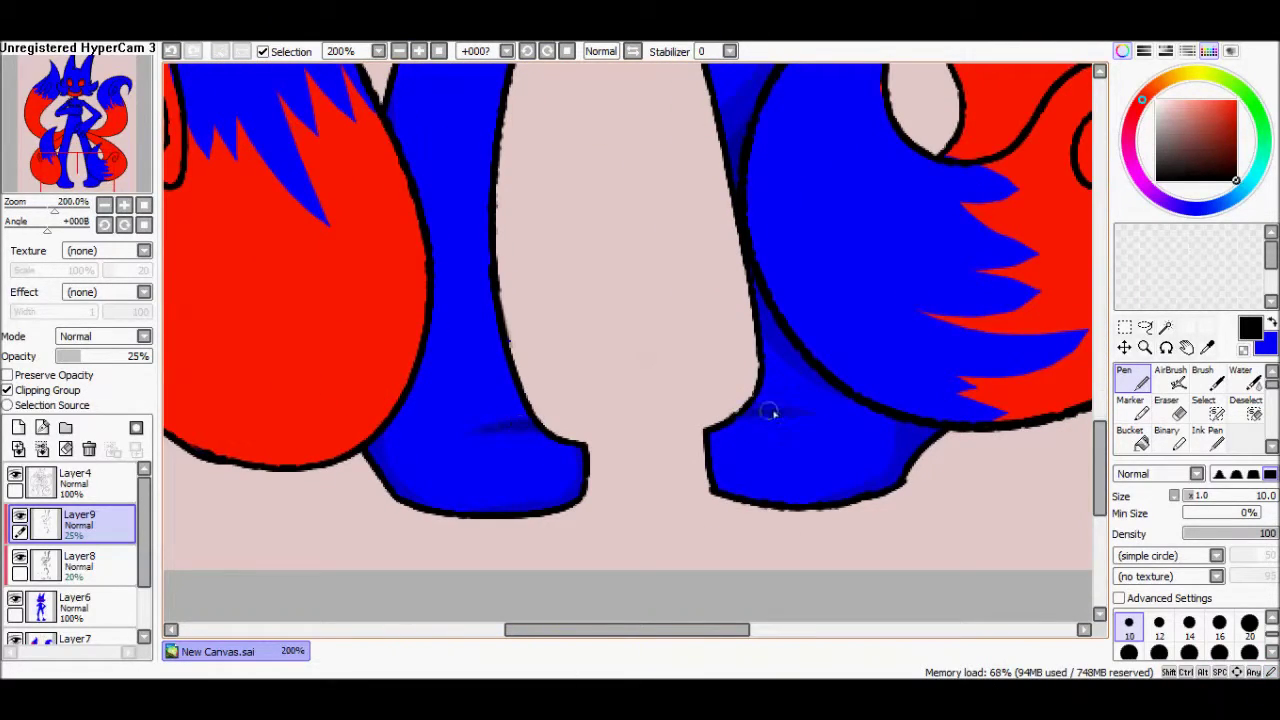
Step: Add a third clipped layer above the second shading layer and lower its opacity to 27%
scroll(535, 510, "up", 10)
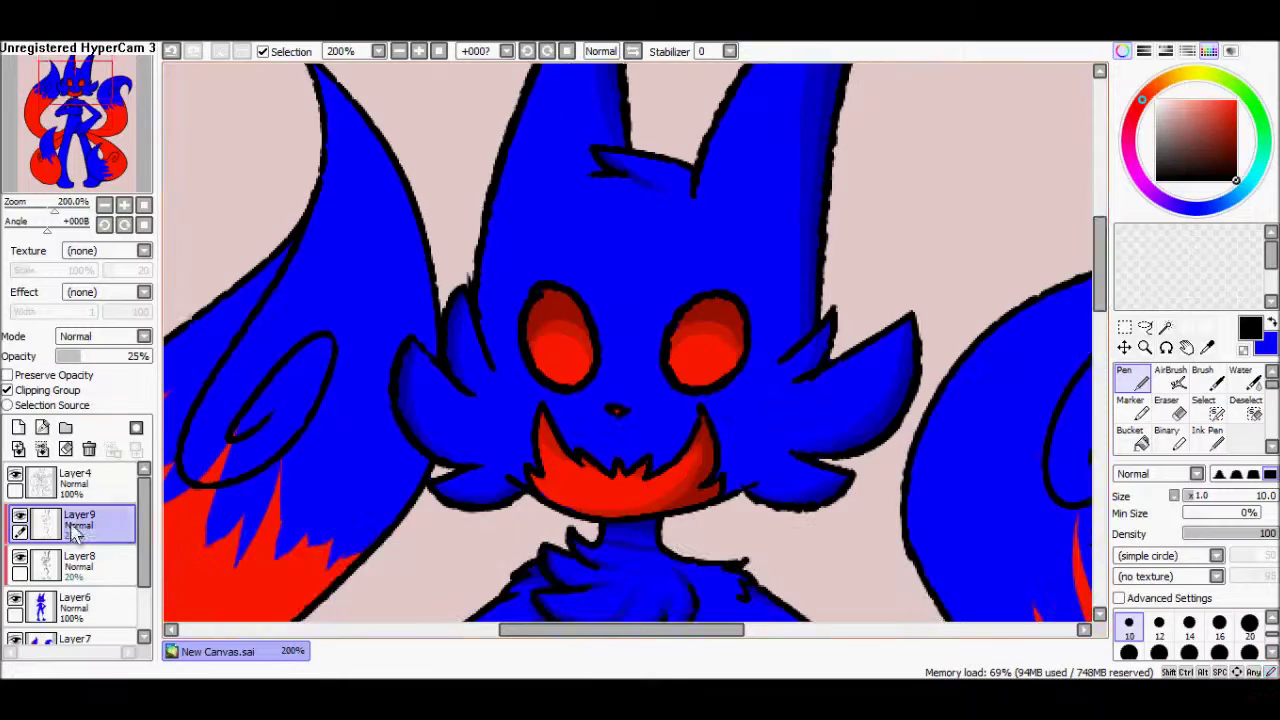
key("ctrl+shift+n")
scroll(630, 340, "up", 5)
left_click_drag(120, 356, 85, 356)
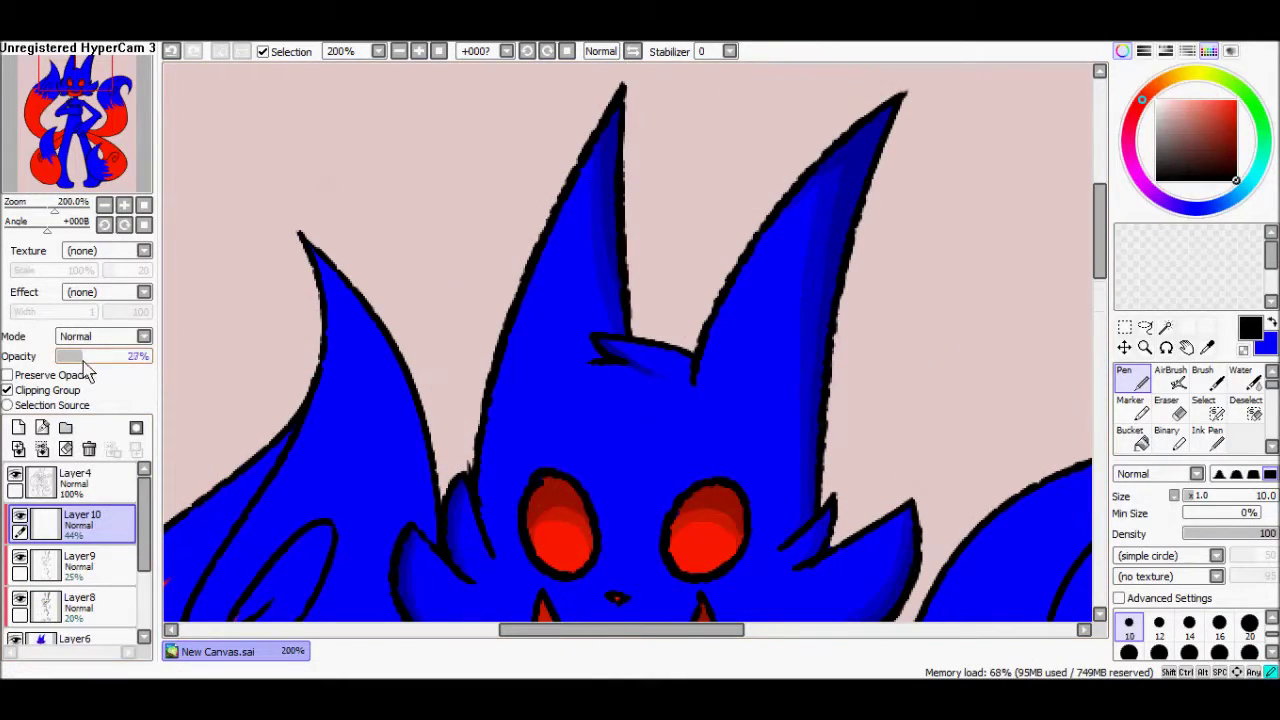
Step: Paint white highlights along both ears and the forehead tuft with the Pen at size 20, raising the new layer's opacity to 100%
key("x")
key("bracketright")
key("bracketright")
key("bracketright")
key("bracketright")
left_click_drag(818, 174, 886, 108)
left_click_drag(85, 356, 114, 358)
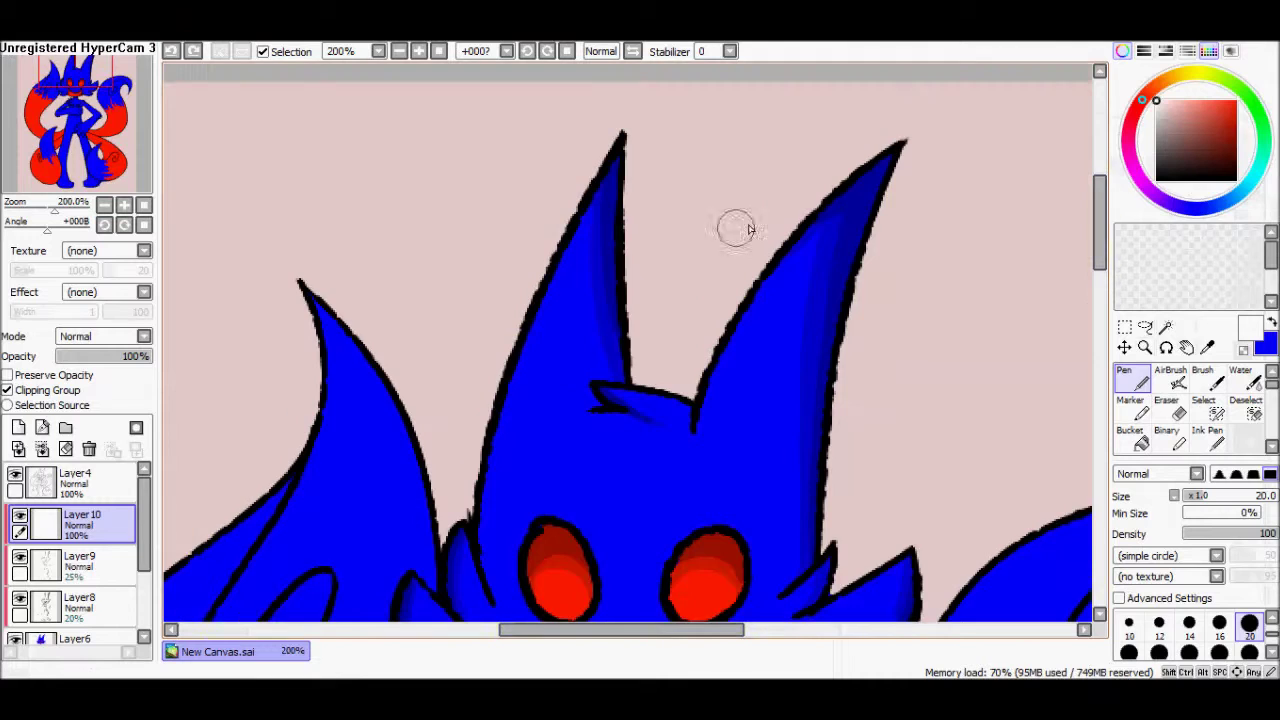
mouse_move(893, 150)
left_mouse_down()
mouse_move(762, 288)
mouse_move(780, 318)
left_mouse_up()
left_click_drag(612, 410, 634, 434)
left_click_drag(612, 165, 552, 295)
left_click_drag(665, 380, 605, 405)
Step: Reduce the Pen to size 10 and add white highlights to the cheek fur, eyes, fangs and chest fluff
key("bracketleft")
key("bracketleft")
key("bracketleft")
key("bracketleft")
scroll(1008, 512, "down", 5)
left_click_drag(480, 266, 462, 215)
left_click_drag(410, 270, 452, 306)
left_click_drag(436, 410, 472, 398)
left_click_drag(778, 290, 832, 250)
left_click_drag(915, 245, 808, 302)
left_click_drag(540, 385, 548, 342)
scroll(605, 245, "down", 4)
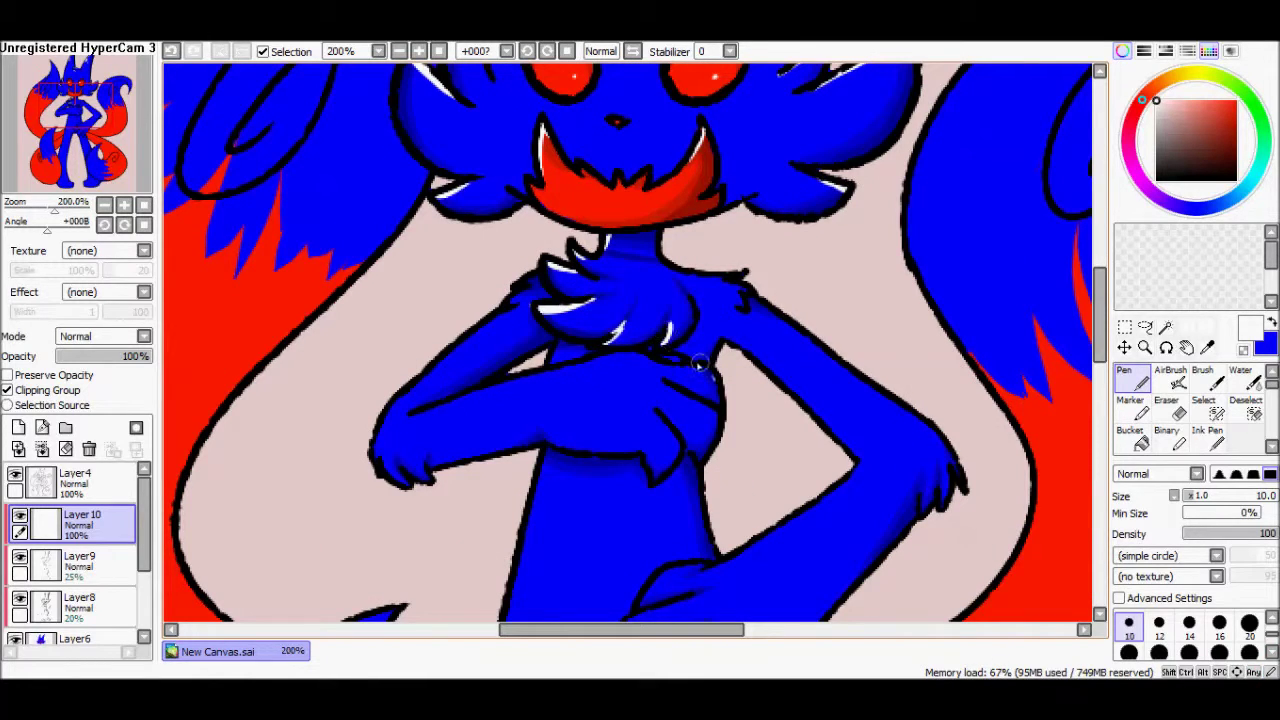
Step: Paint white highlights along both arms and on the fingers of both hands
left_click_drag(512, 318, 426, 370)
left_click_drag(748, 298, 860, 380)
scroll(850, 370, "down", 3)
left_click_drag(715, 428, 845, 347)
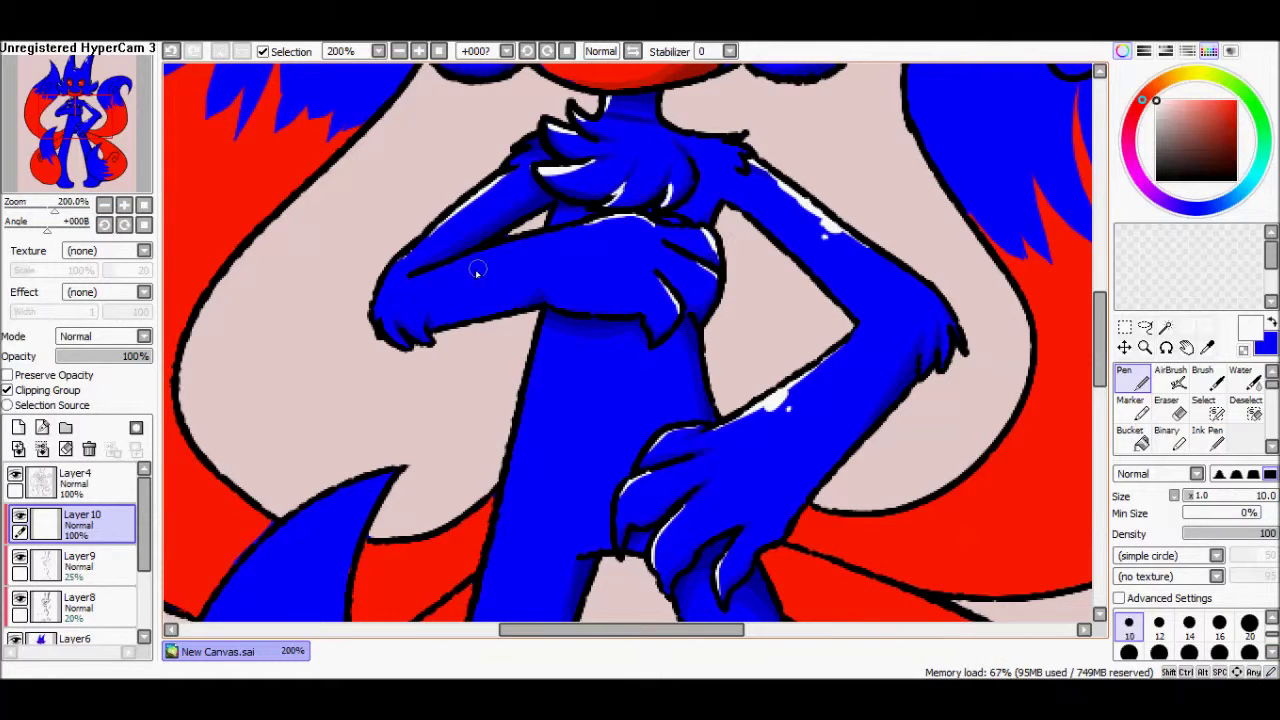
Step: Add white highlights along the edges of the torso and both legs
scroll(538, 168, "down", 3)
scroll(688, 448, "down", 4)
left_click_drag(689, 258, 711, 347)
left_click_drag(450, 293, 430, 400)
scroll(1020, 438, "down", 7)
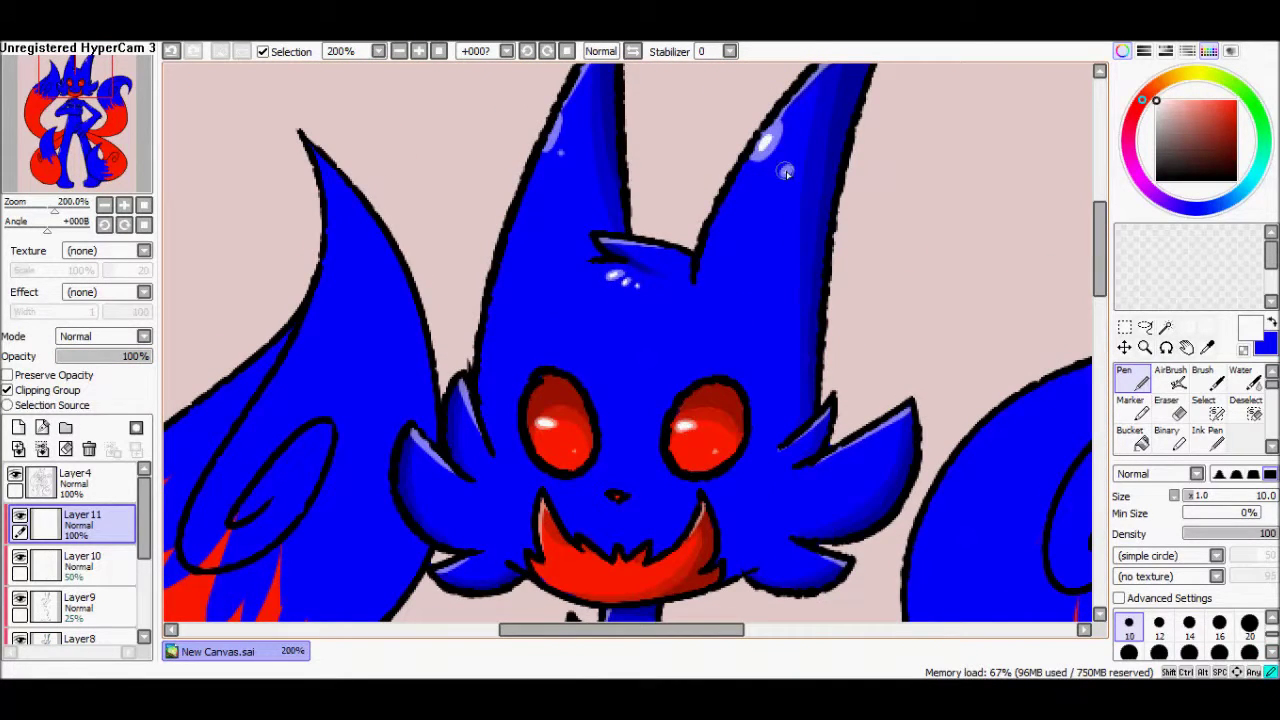
Step: Set the first highlight layer to 70% opacity and add brighter white spots down the body on a new clipped layer above it
scroll(531, 454, "down", 8)
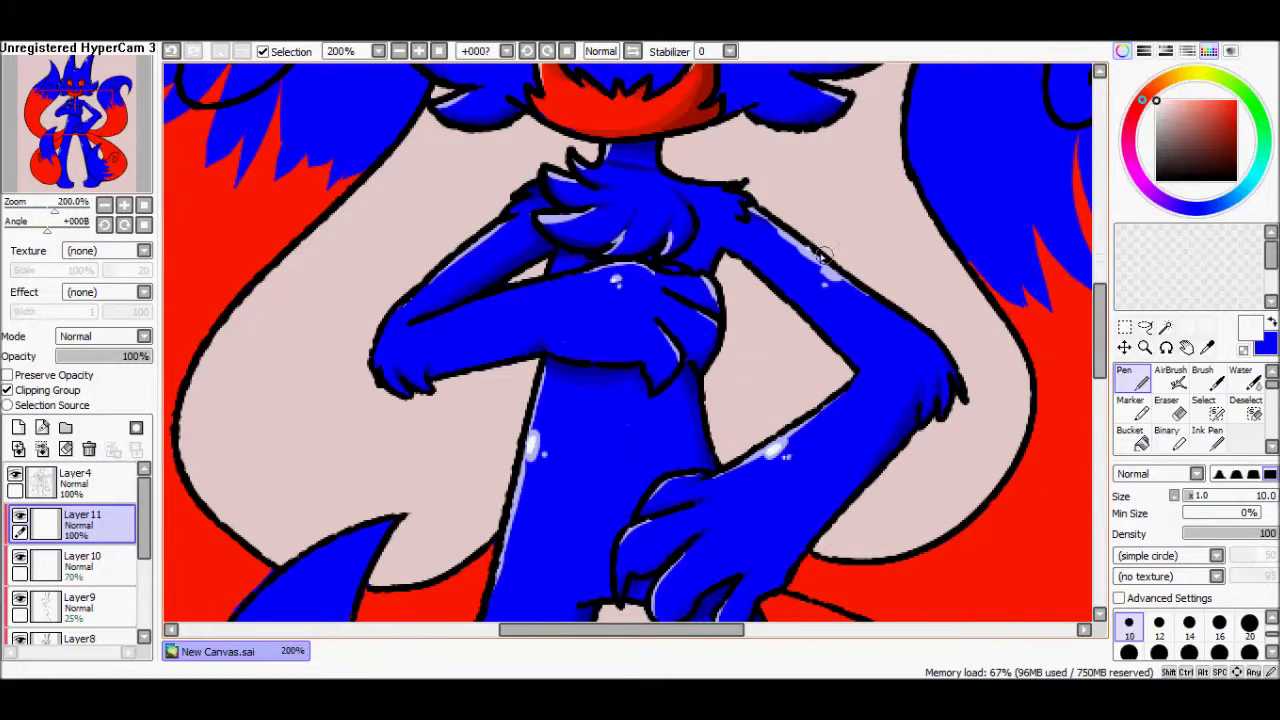
scroll(440, 258, "down", 8)
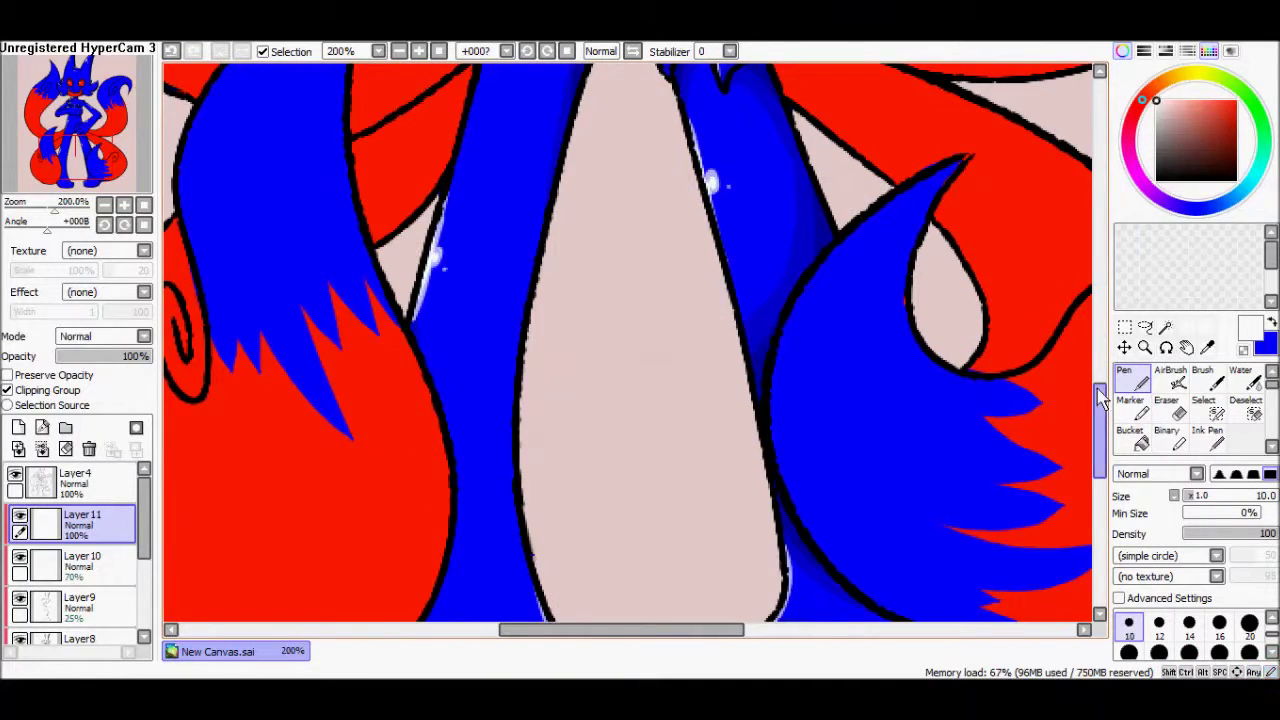
scroll(1100, 397, "down", 8)
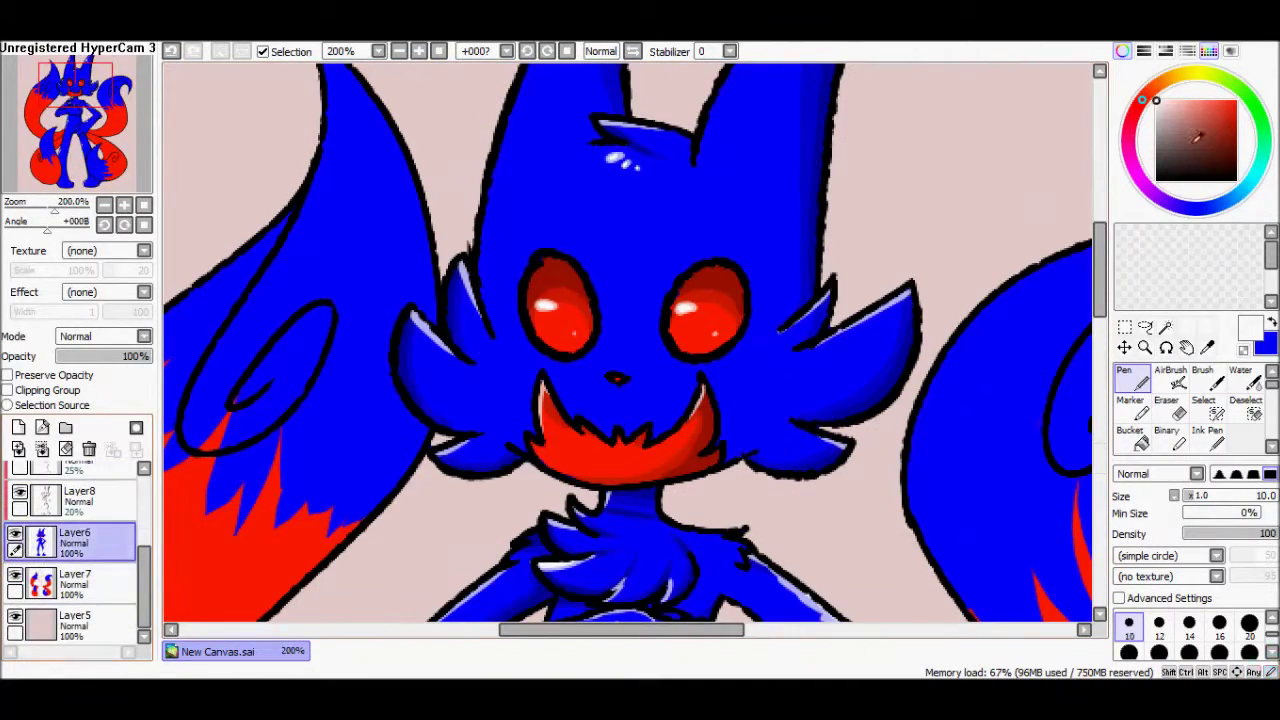
Step: Paint dark red pupils in both eyes on the body colour layer and refine their centres with sampled reds
left_click_drag(1197, 137, 1236, 132)
left_click_drag(722, 292, 720, 322)
left_click_drag(576, 288, 576, 305)
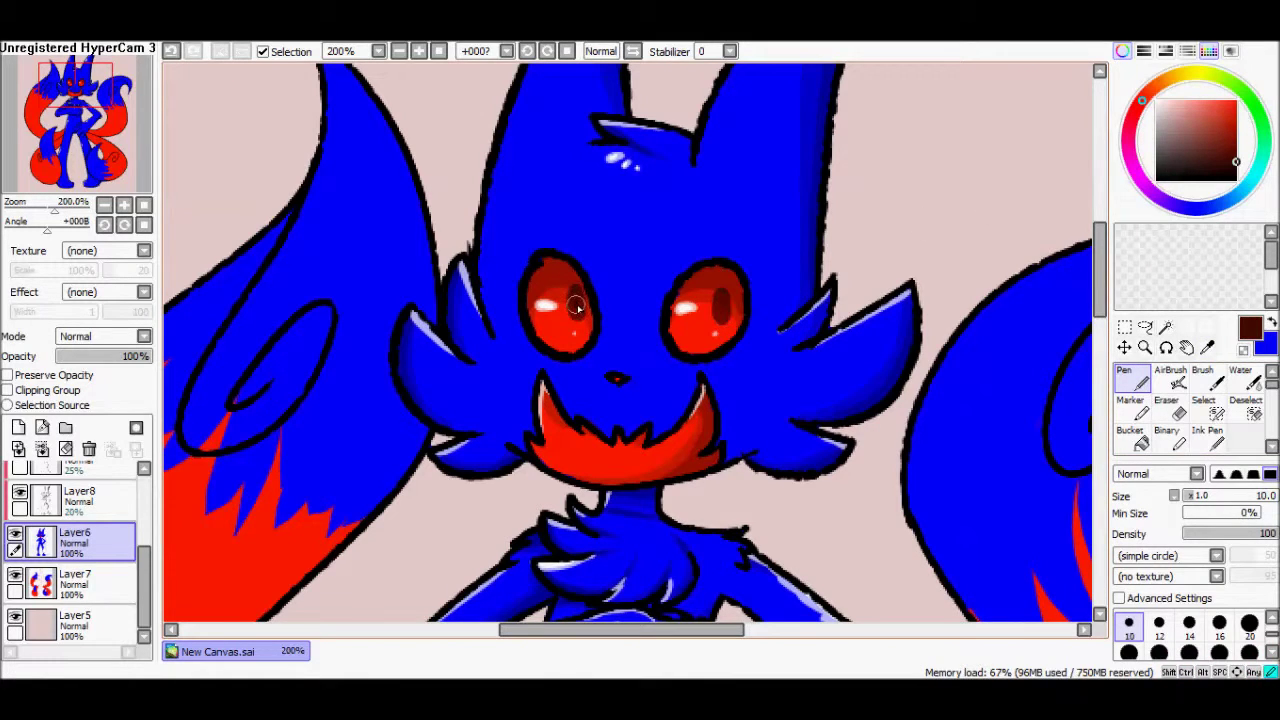
right_click(598, 308)
right_click(705, 290)
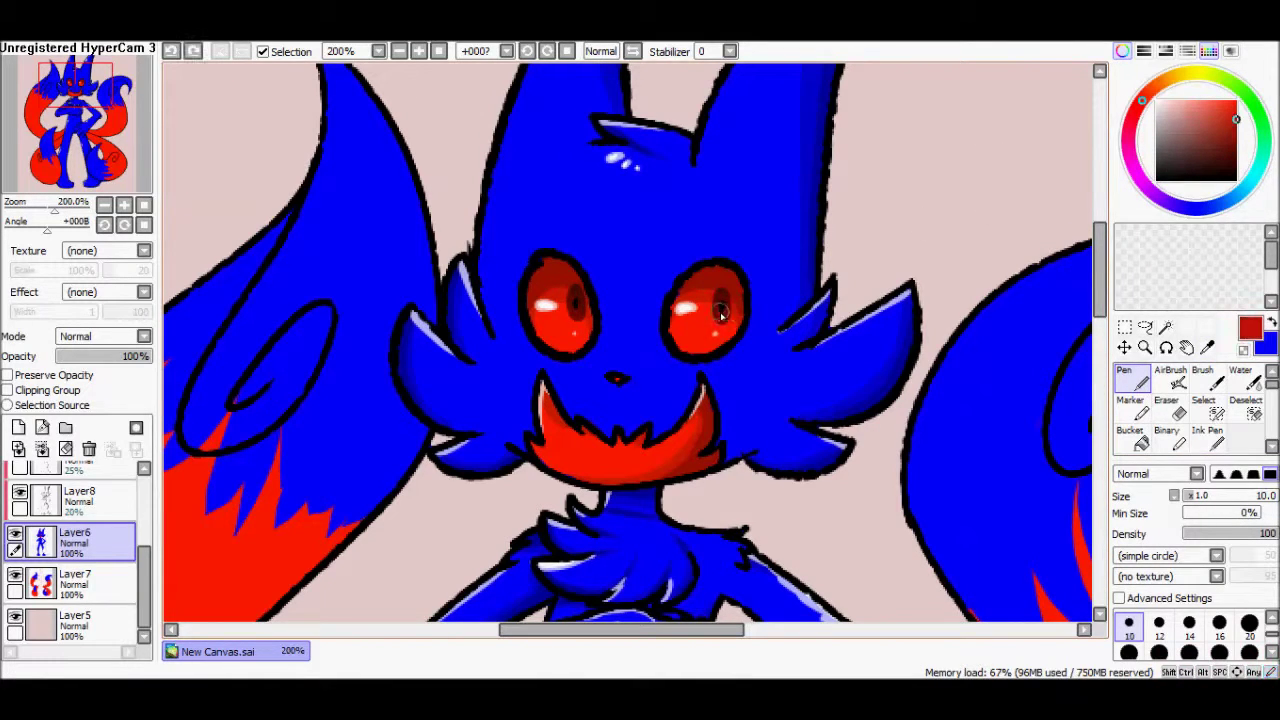
Step: Return to Layer11 and add small white highlight dots to the cheeks, arms, legs and feet
left_click(104, 204)
scroll(630, 340, "down", 3)
scroll(630, 340, "up", 2)
left_click_drag(145, 557, 145, 480)
left_click(80, 520)
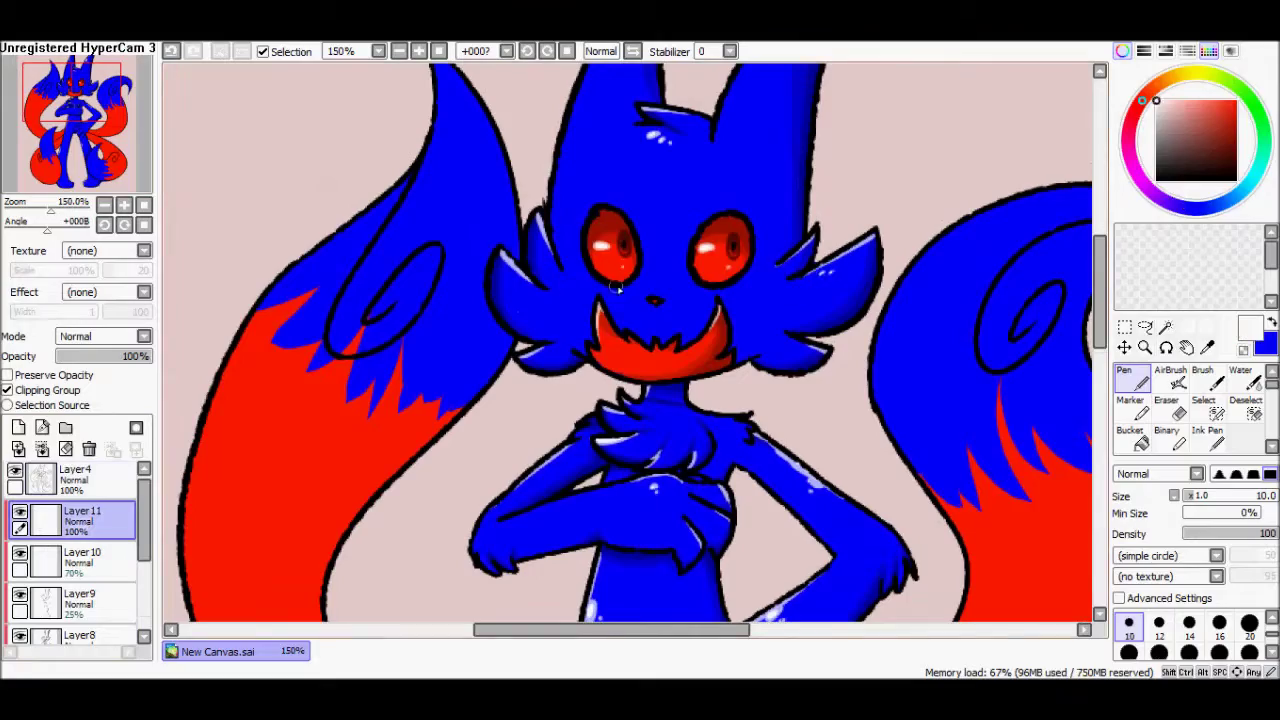
scroll(1074, 223, "up", 3)
scroll(1049, 444, "down", 8)
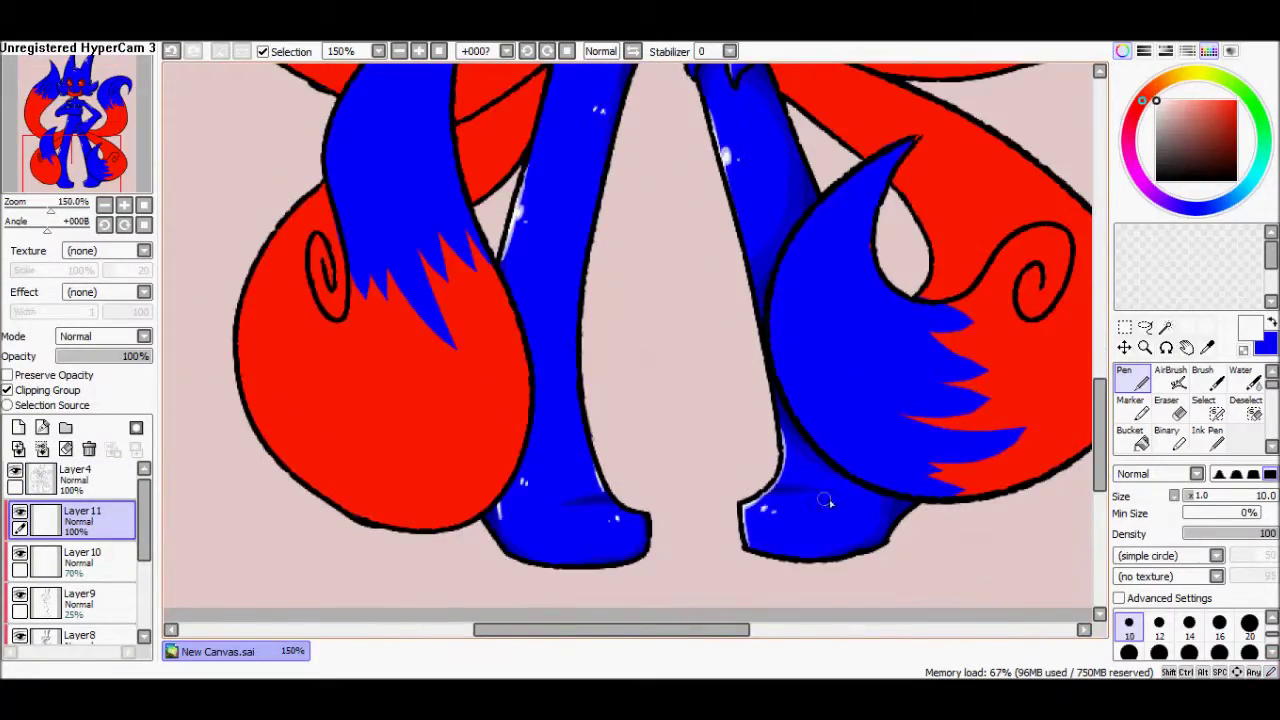
scroll(1108, 335, "up", 4)
Step: Add a 26% opacity layer clipped to the tail colour layer and begin black fur strokes at the tail base with the Pen at size 16
left_click(124, 204)
scroll(630, 340, "down", 3)
scroll(75, 560, "down", 3)
left_click(78, 578)
right_click(223, 371)
scroll(500, 400, "up", 2)
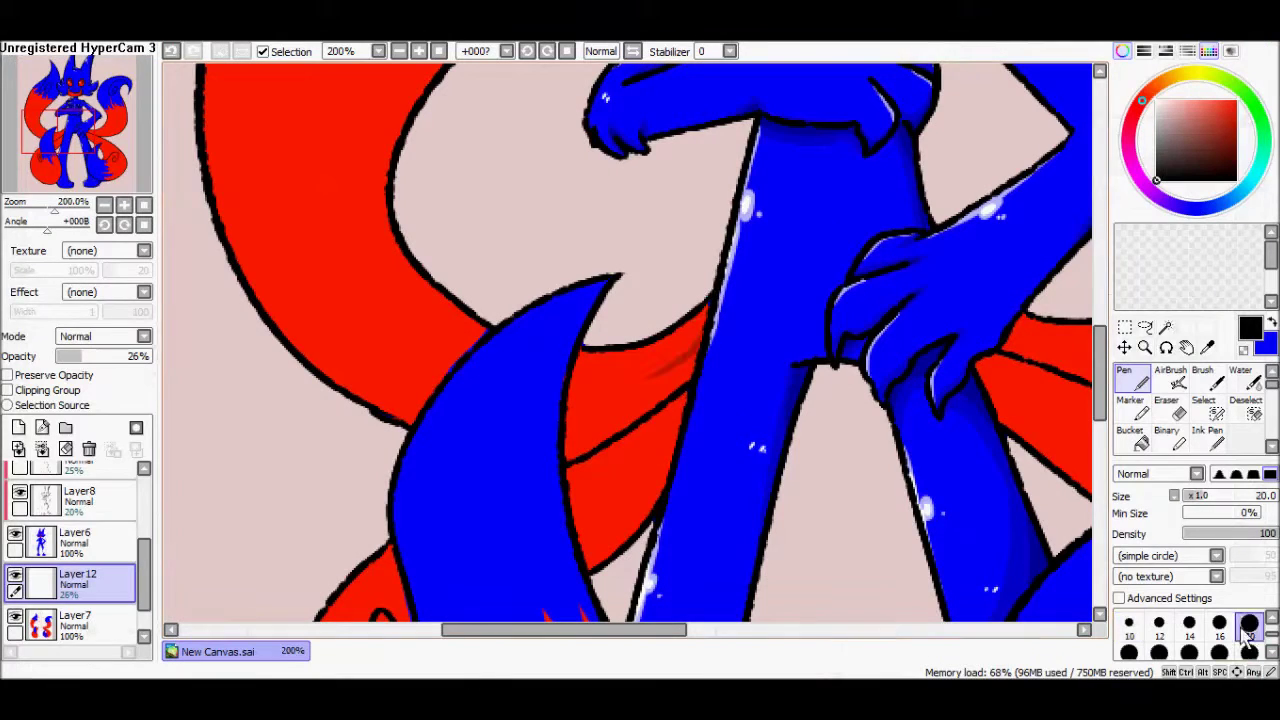
left_click(1219, 622)
left_click_drag(630, 372, 650, 355)
left_click_drag(480, 340, 414, 194)
left_click(7, 390)
Step: Paint translucent dark fur strokes along the lower red bend of the upper tail beside the folded arm
mouse_move(340, 220)
left_mouse_down()
mouse_move(471, 340)
mouse_move(446, 363)
mouse_move(466, 348)
mouse_move(378, 315)
mouse_move(471, 338)
mouse_move(360, 308)
left_mouse_up()
left_click_drag(420, 408, 320, 314)
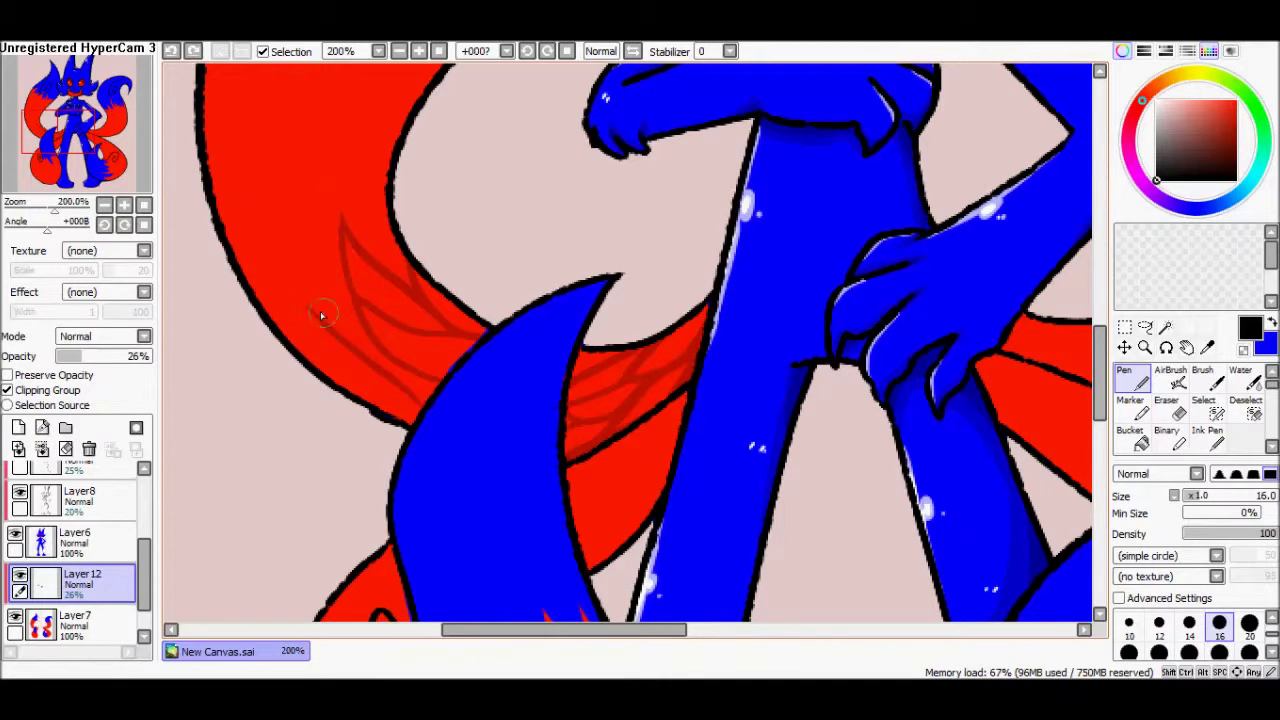
left_click_drag(318, 214, 423, 334)
left_click_drag(490, 200, 445, 335)
left_click_drag(452, 476, 548, 505)
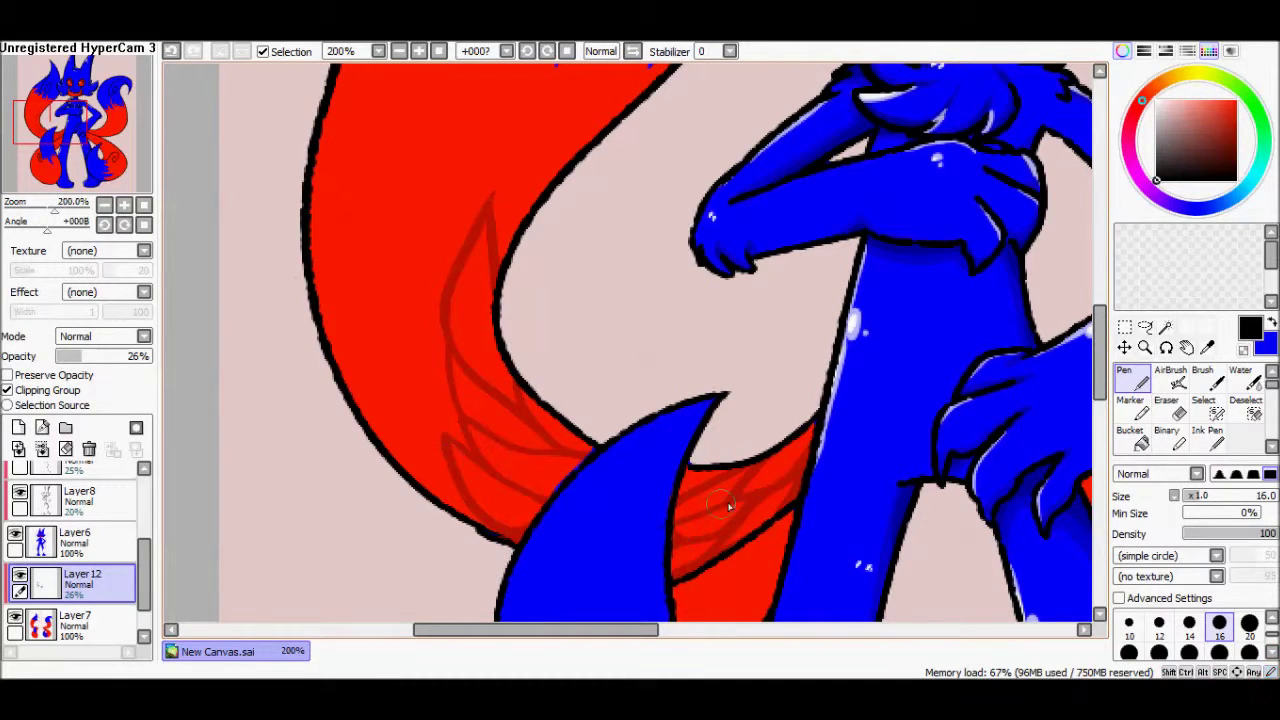
left_click_drag(455, 438, 386, 292)
mouse_move(452, 478)
left_mouse_down()
mouse_move(382, 406)
mouse_move(408, 402)
left_mouse_up()
Step: Continue the interlocking fur strokes up the red part of the same tail towards its blue tip
scroll(430, 400, "up", 3)
left_click_drag(578, 236, 490, 364)
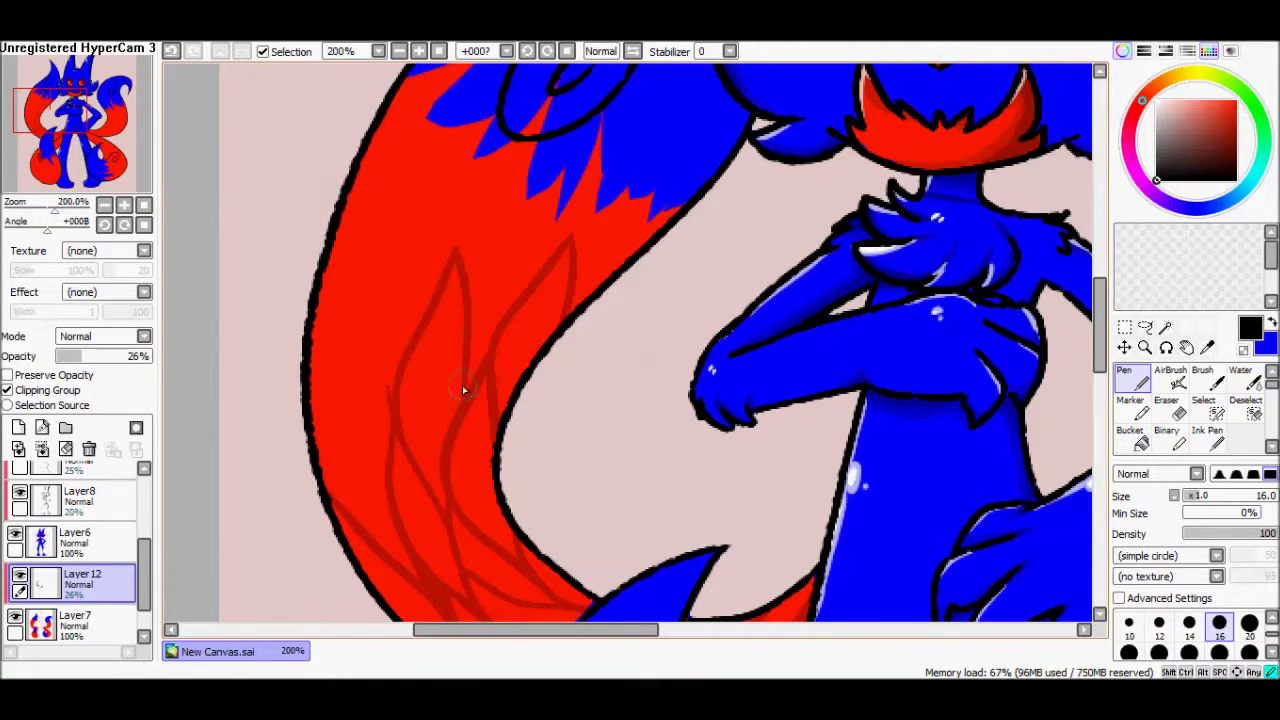
mouse_move(366, 384)
left_mouse_down()
mouse_move(382, 198)
mouse_move(306, 423)
left_mouse_up()
mouse_move(324, 272)
left_mouse_down()
mouse_move(357, 394)
mouse_move(372, 120)
left_mouse_up()
scroll(575, 270, "up", 4)
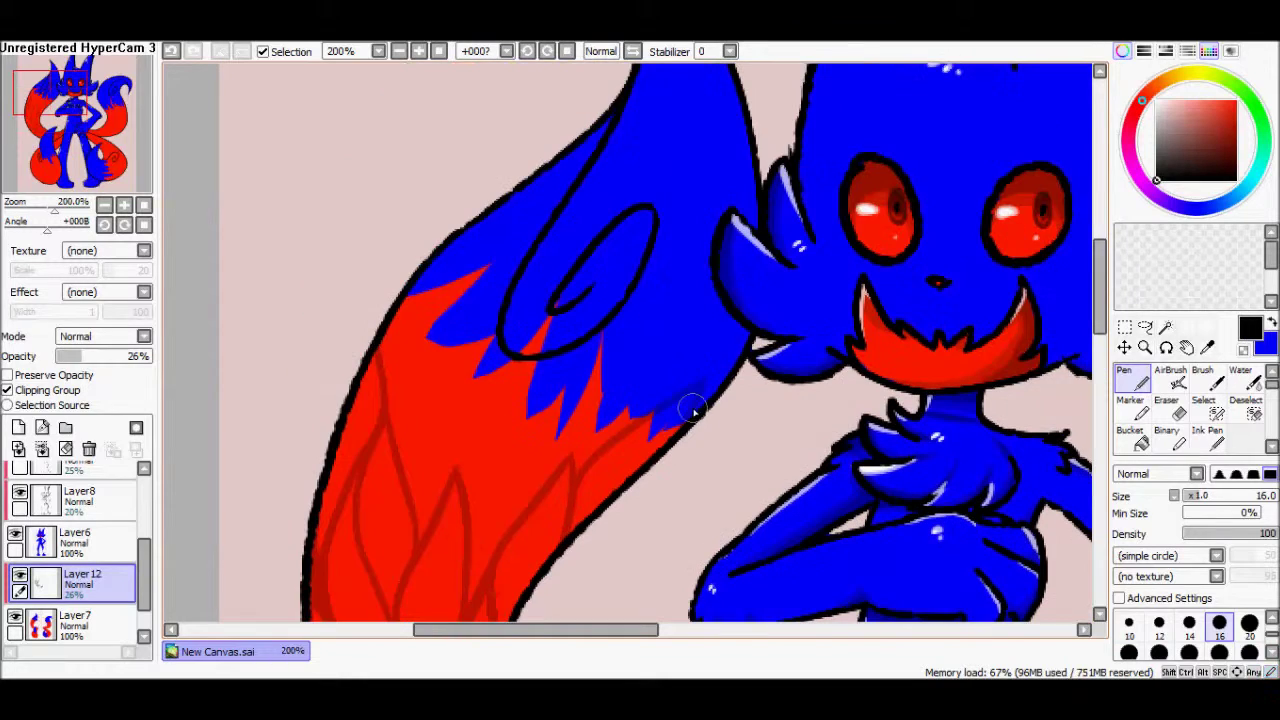
Step: Extend the dark fur strokes across the red-blue border and over the blue tip of the same upper tail
mouse_move(399, 440)
left_mouse_down()
mouse_move(444, 369)
mouse_move(452, 284)
left_mouse_up()
mouse_move(570, 458)
left_mouse_down()
mouse_move(680, 287)
mouse_move(686, 332)
mouse_move(670, 360)
mouse_move(673, 293)
mouse_move(696, 266)
mouse_move(821, 252)
mouse_move(572, 425)
left_mouse_up()
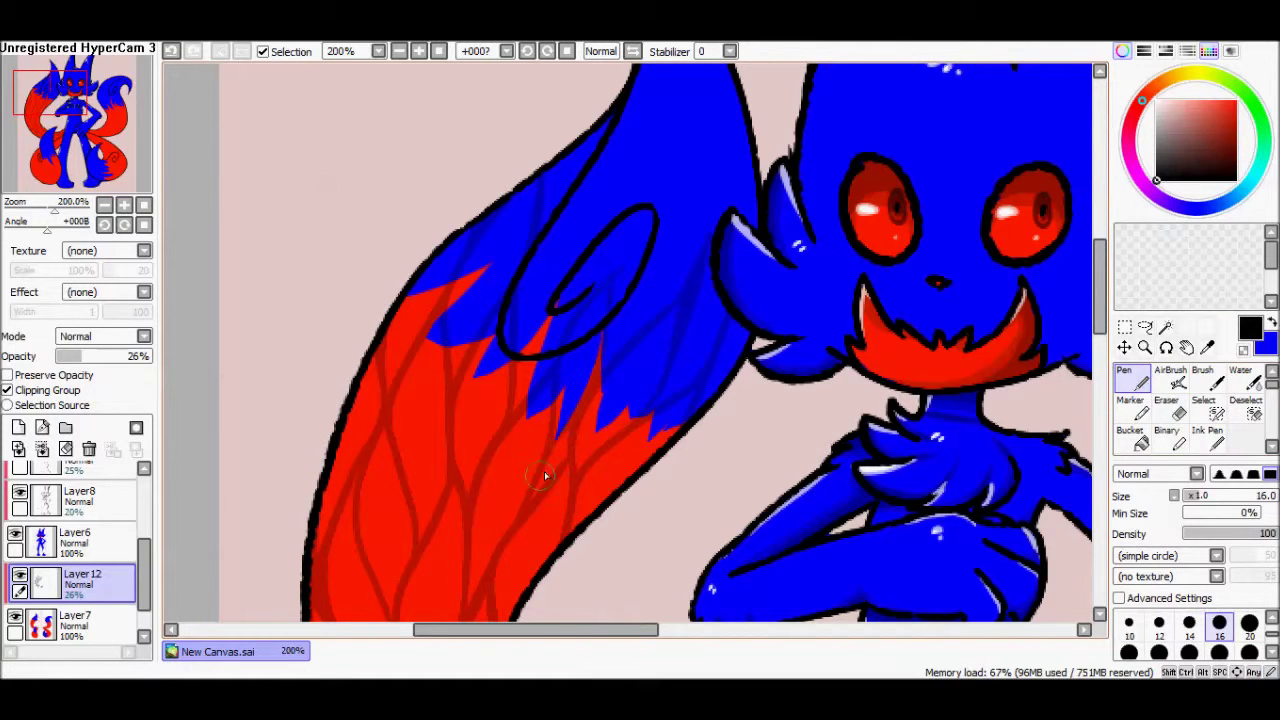
scroll(992, 265, "up", 2)
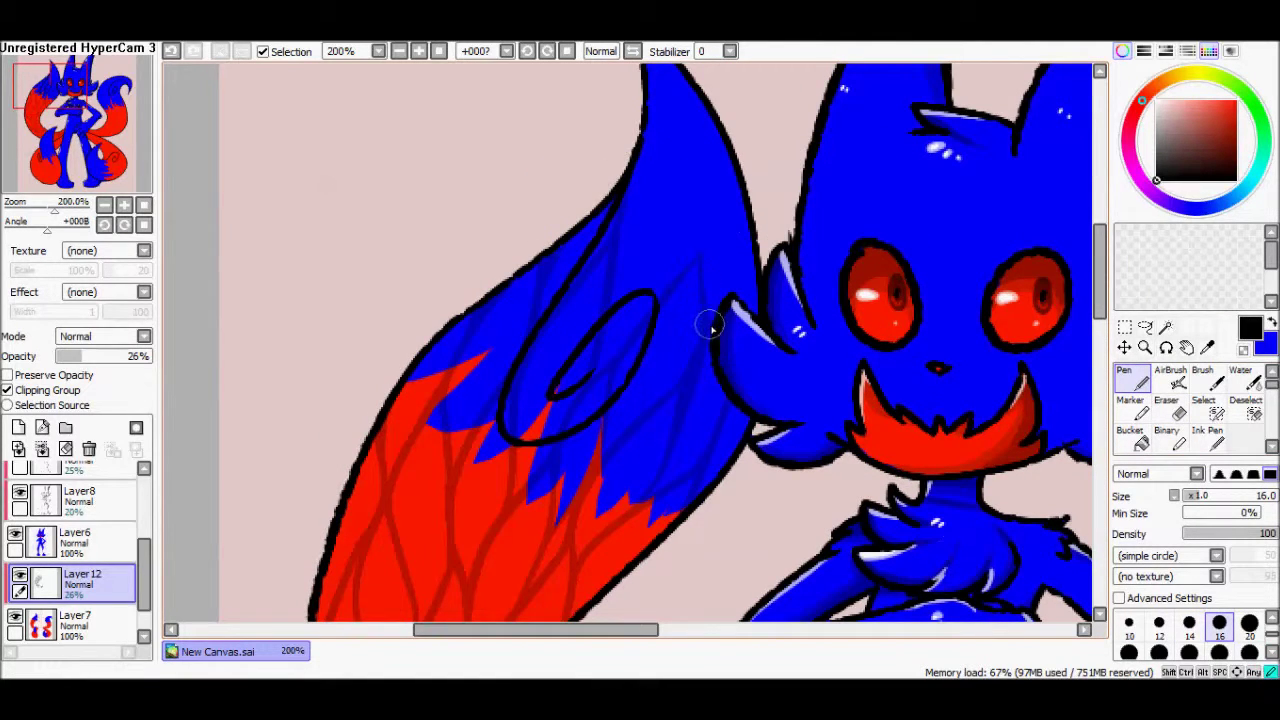
scroll(680, 200, "up", 3)
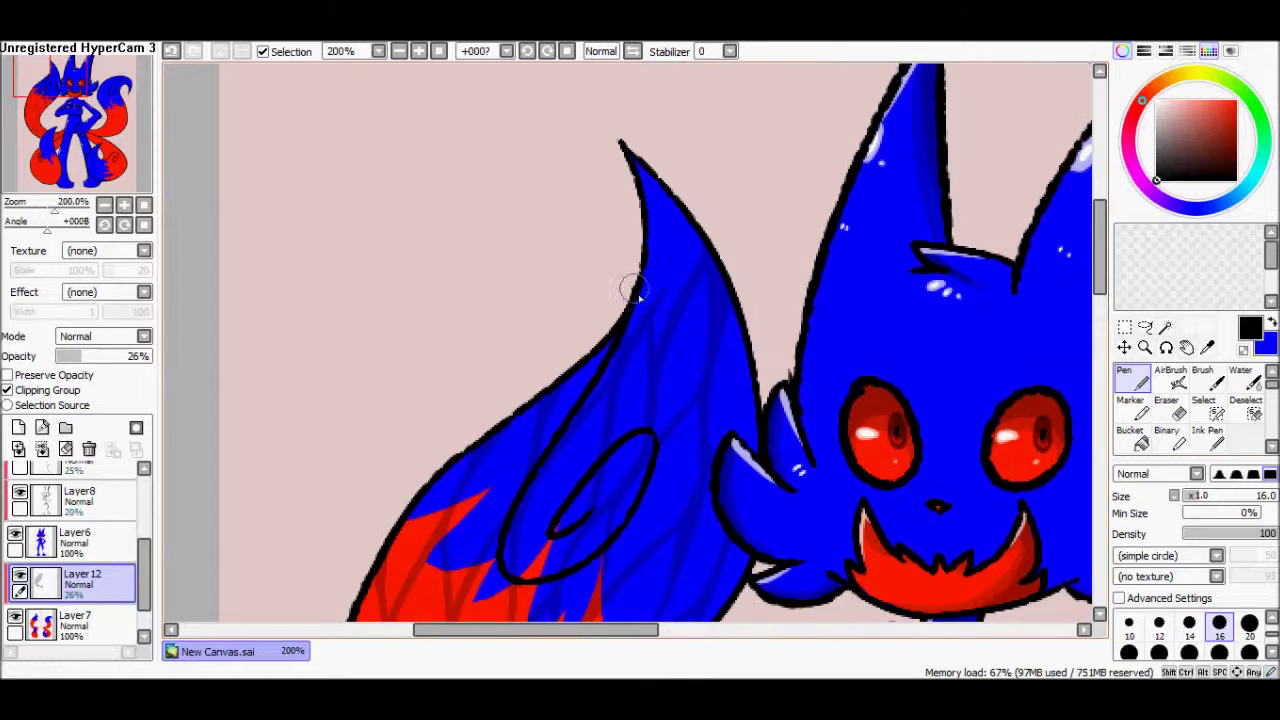
Step: Paint fur strokes on the red base and outer curve of the lower tail on the folded arm's side, around its spiral
scroll(672, 275, "down", 10)
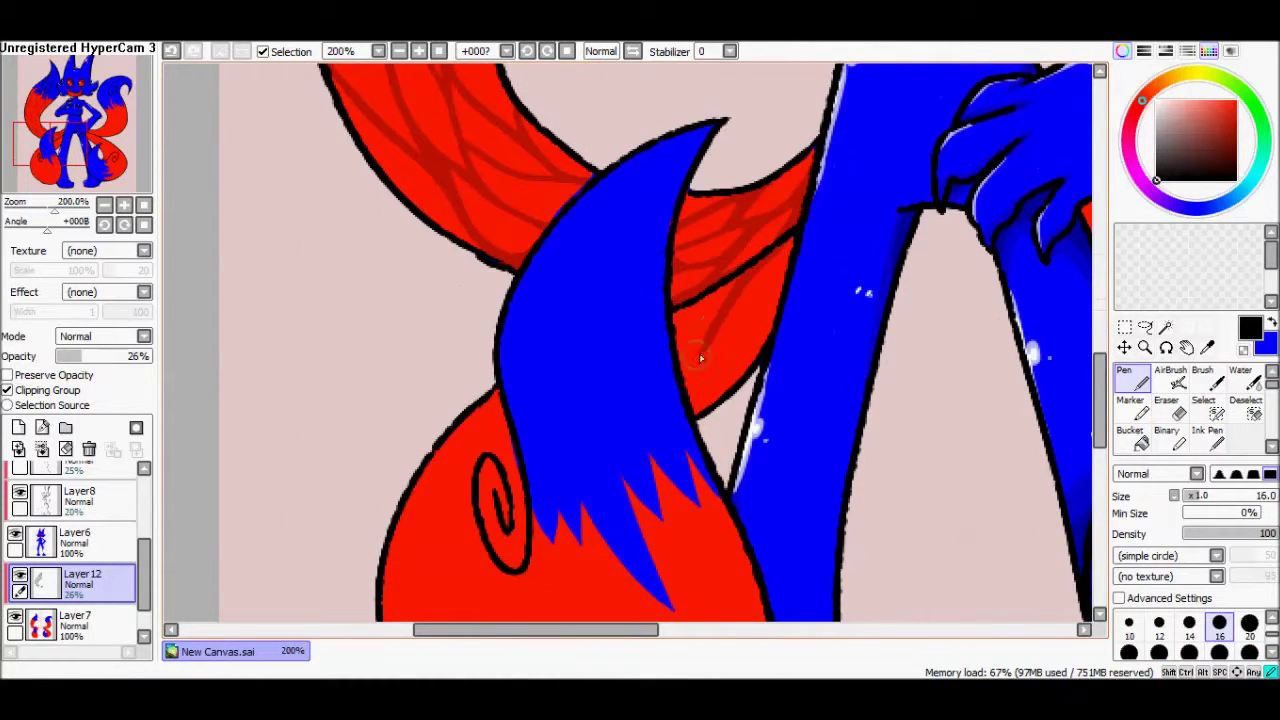
scroll(718, 299, "down", 4)
left_click_drag(455, 258, 425, 420)
mouse_move(470, 292)
left_mouse_down()
mouse_move(440, 420)
mouse_move(465, 515)
left_mouse_up()
left_click_drag(392, 462, 525, 515)
left_click_drag(470, 418, 524, 482)
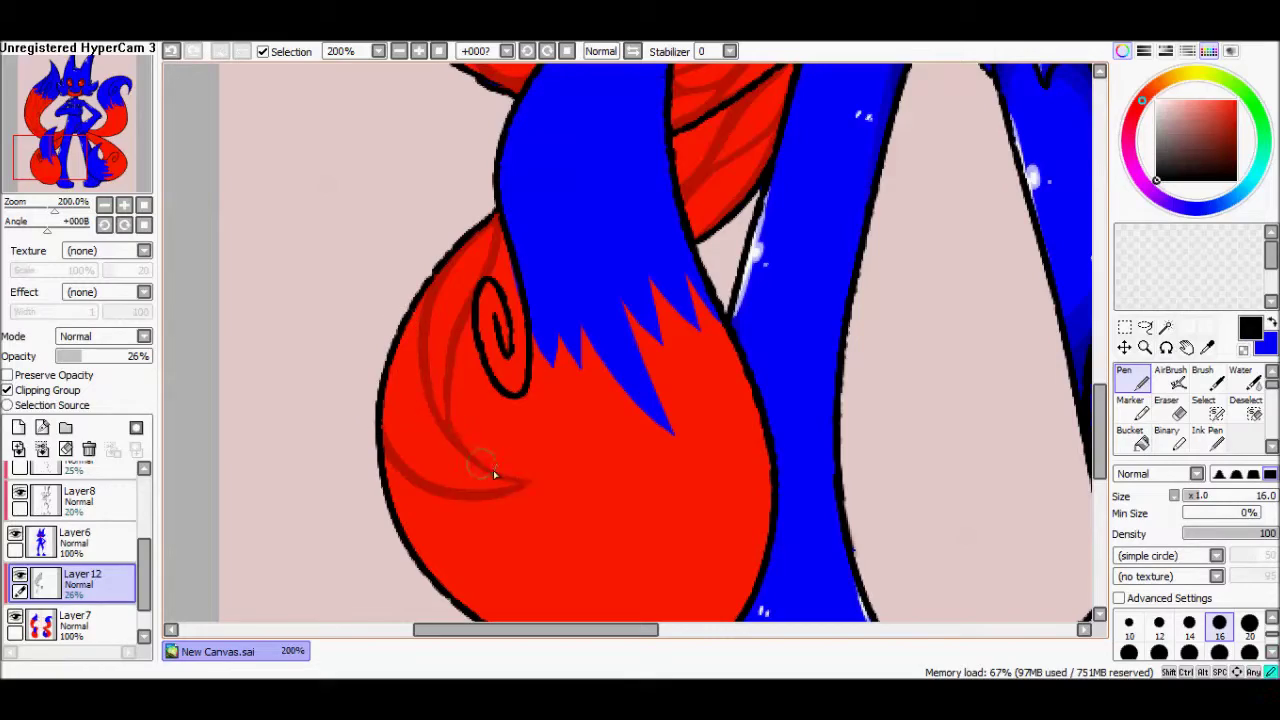
scroll(470, 430, "down", 4)
left_click_drag(410, 335, 575, 492)
mouse_move(425, 345)
left_mouse_down()
mouse_move(558, 442)
mouse_move(570, 500)
left_mouse_up()
key("alt+Tab")
scroll(1246, 449, "down", 15)
key("alt+Tab")
Step: Fill the rounded red underside of the same lower tail with curved, overlapping fur strokes
left_click_drag(465, 395, 650, 275)
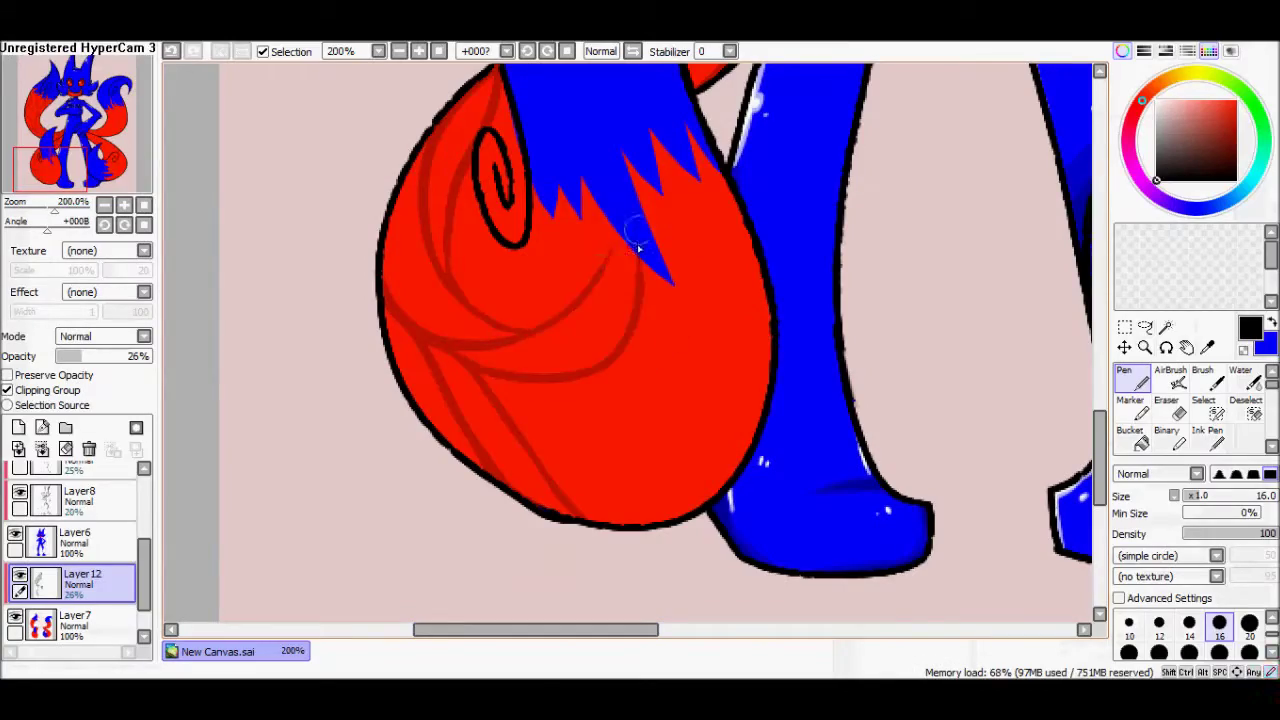
left_click_drag(625, 520, 490, 396)
left_click_drag(580, 466, 680, 512)
mouse_move(535, 408)
left_mouse_down()
mouse_move(652, 496)
mouse_move(699, 324)
mouse_move(578, 378)
mouse_move(706, 286)
mouse_move(700, 365)
left_mouse_up()
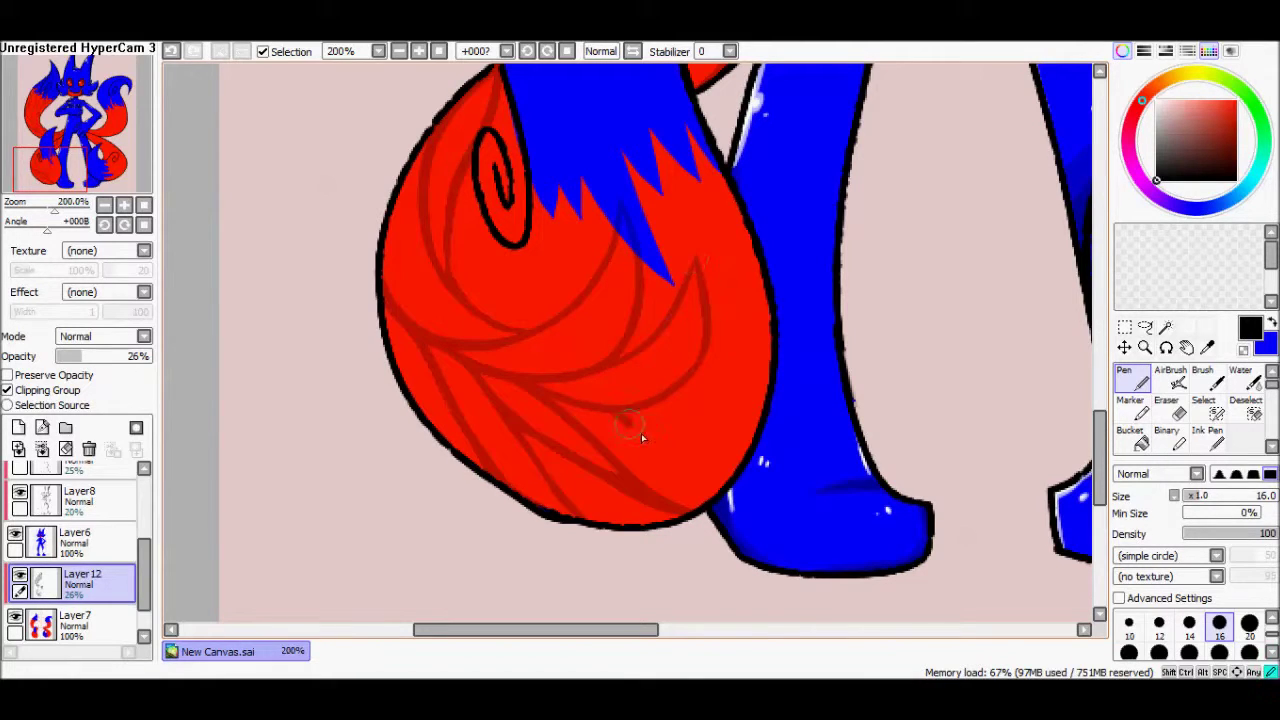
left_click_drag(700, 448, 648, 508)
left_click_drag(770, 368, 660, 430)
left_click_drag(762, 290, 652, 405)
left_click_drag(752, 430, 656, 460)
left_click_drag(728, 466, 674, 524)
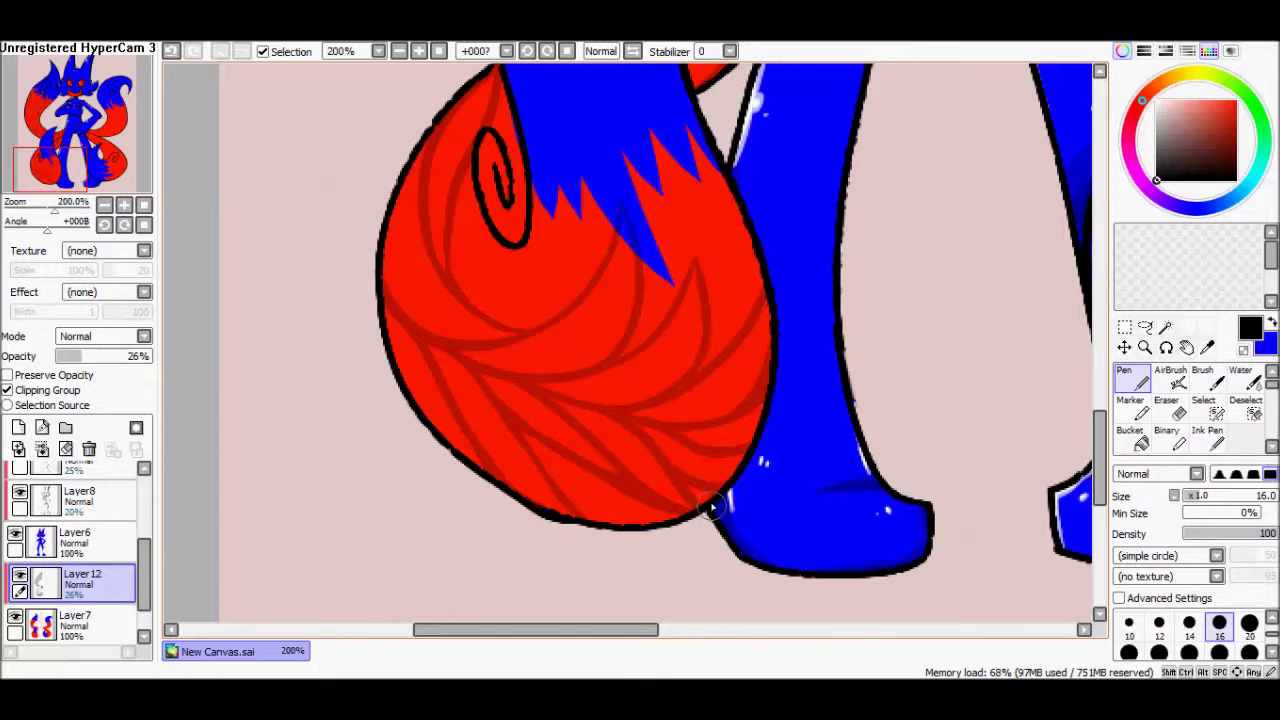
left_click_drag(728, 490, 696, 524)
Step: Add fur strokes around the lower tail's spiral and along its blue tip
scroll(710, 500, "up", 3)
left_click_drag(488, 337, 471, 506)
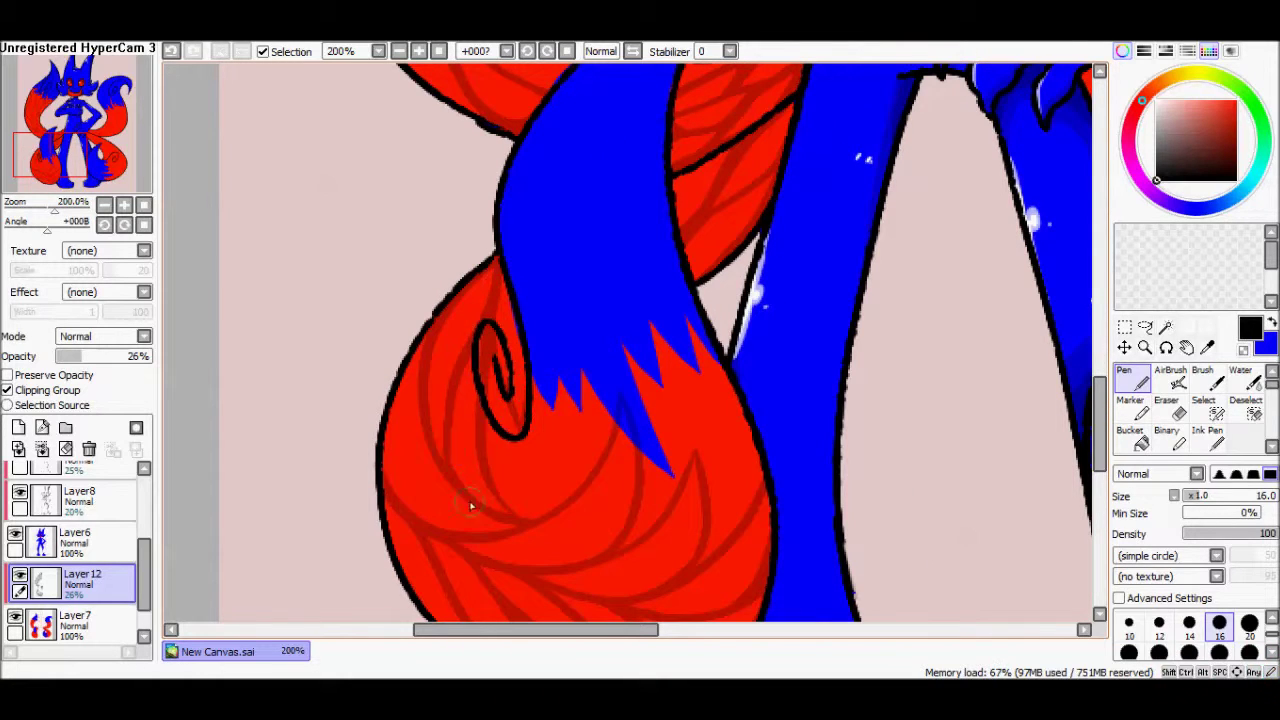
left_click_drag(536, 450, 610, 420)
left_click_drag(520, 425, 490, 508)
left_click_drag(722, 366, 710, 494)
left_click_drag(694, 244, 694, 282)
left_click_drag(694, 356, 686, 430)
scroll(560, 330, "up", 1)
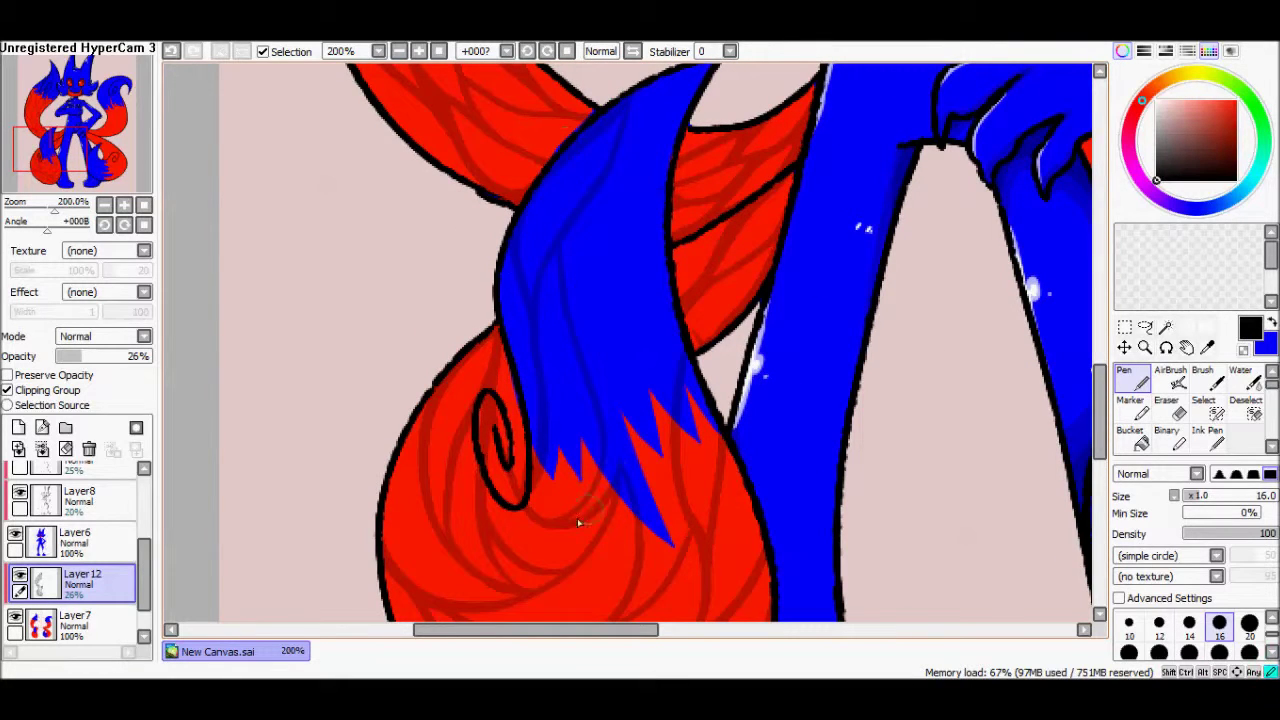
scroll(640, 567, "down", 3)
scroll(672, 481, "up", 3)
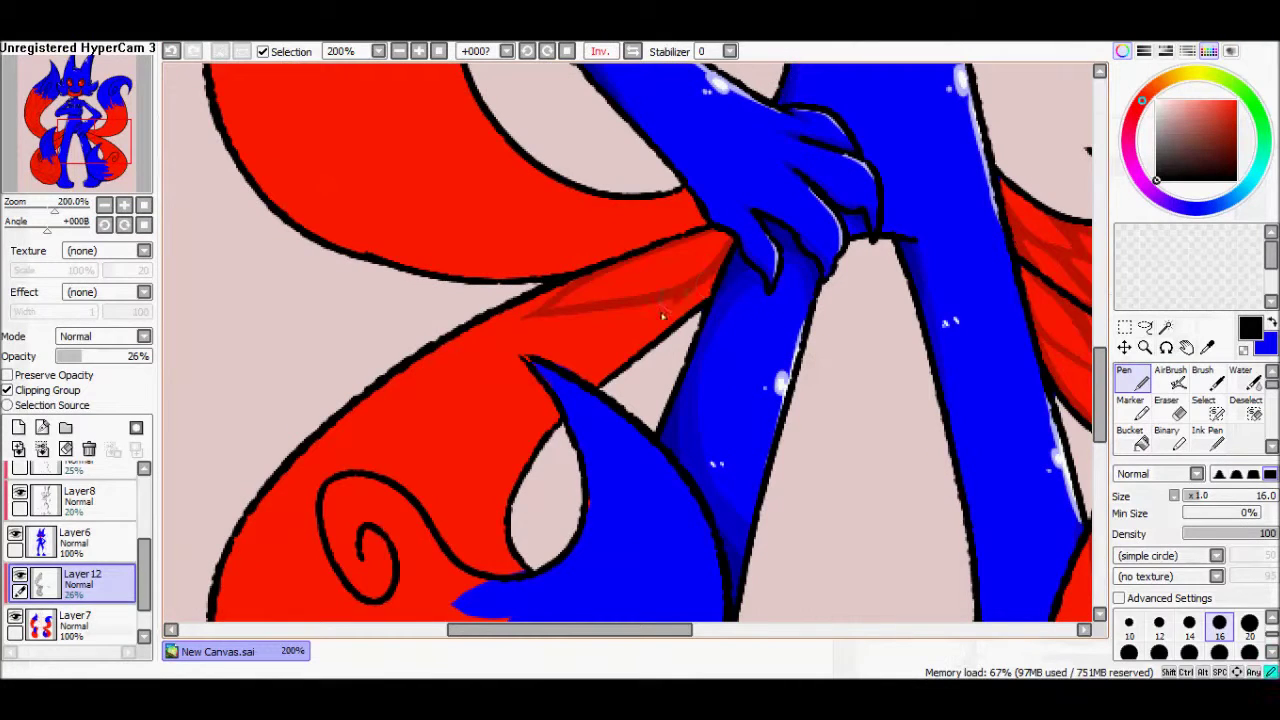
Step: Paint fur strokes from the base along the red upper part of the lower tail on the hip hand's side
left_click_drag(662, 316, 420, 362)
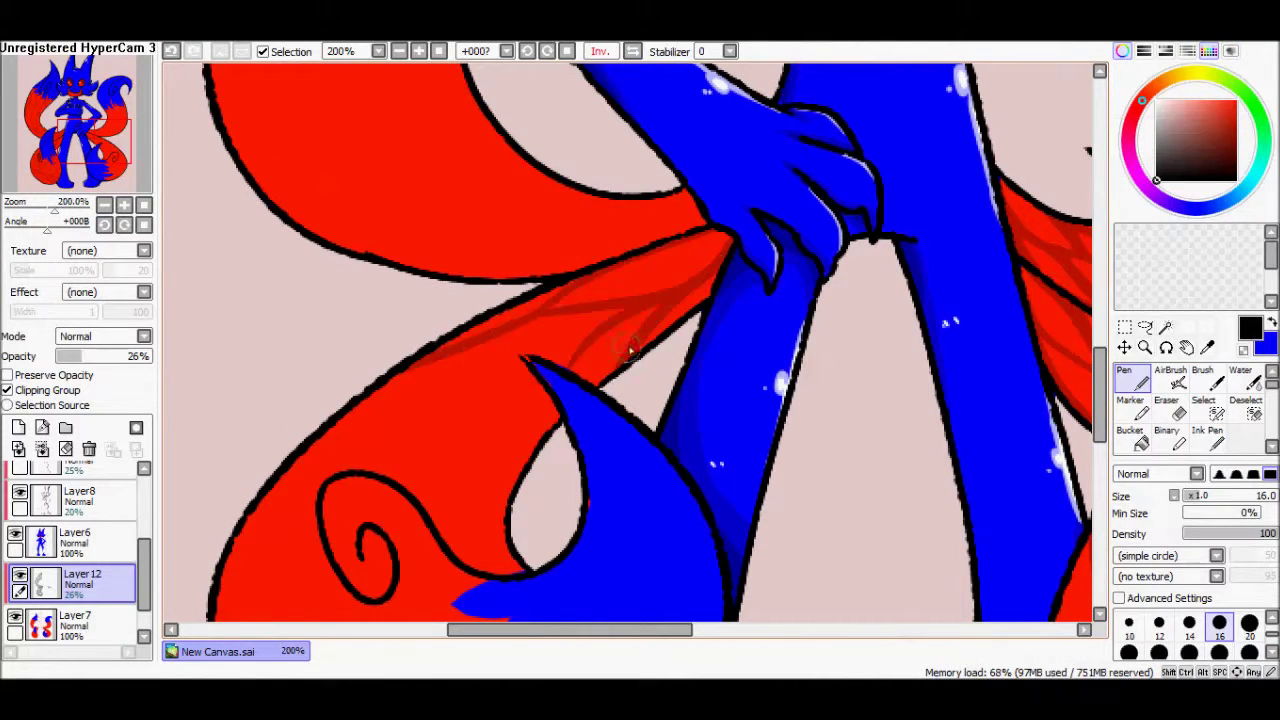
left_click_drag(504, 342, 446, 430)
mouse_move(540, 372)
left_mouse_down()
mouse_move(446, 478)
mouse_move(492, 518)
left_mouse_up()
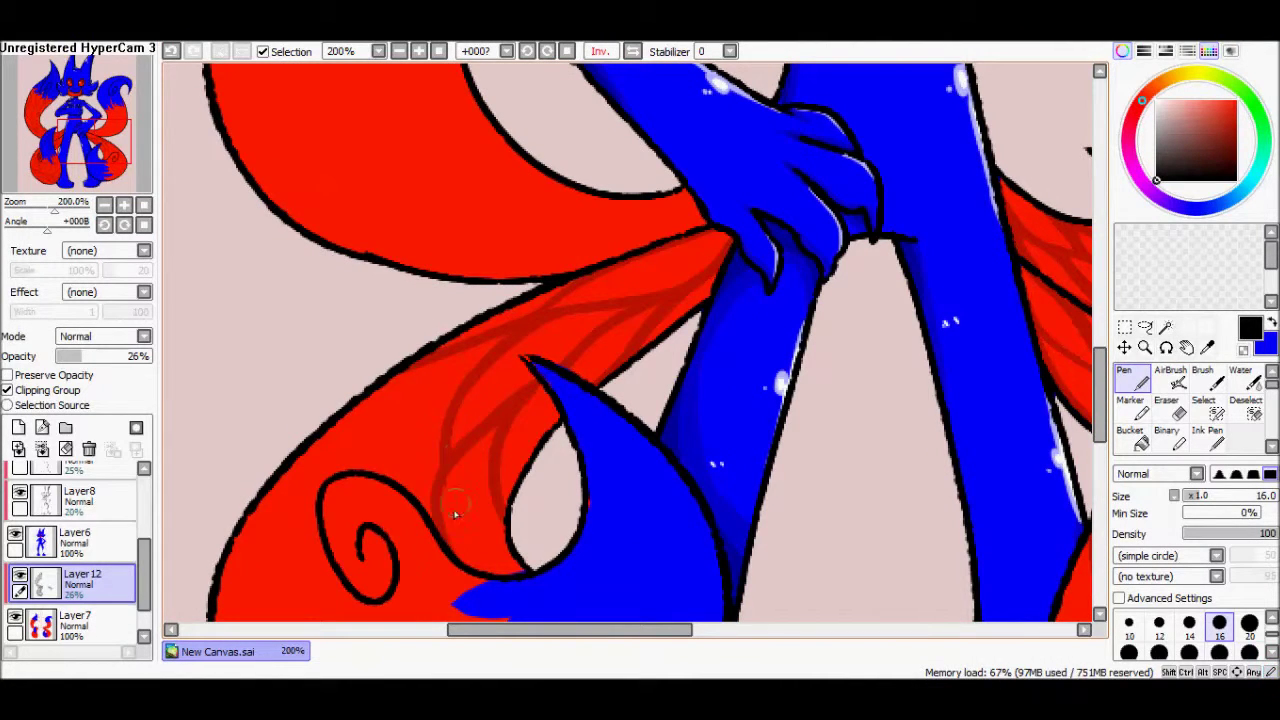
scroll(1085, 375, "down", 3)
left_click_drag(415, 210, 335, 312)
left_click_drag(300, 362, 246, 478)
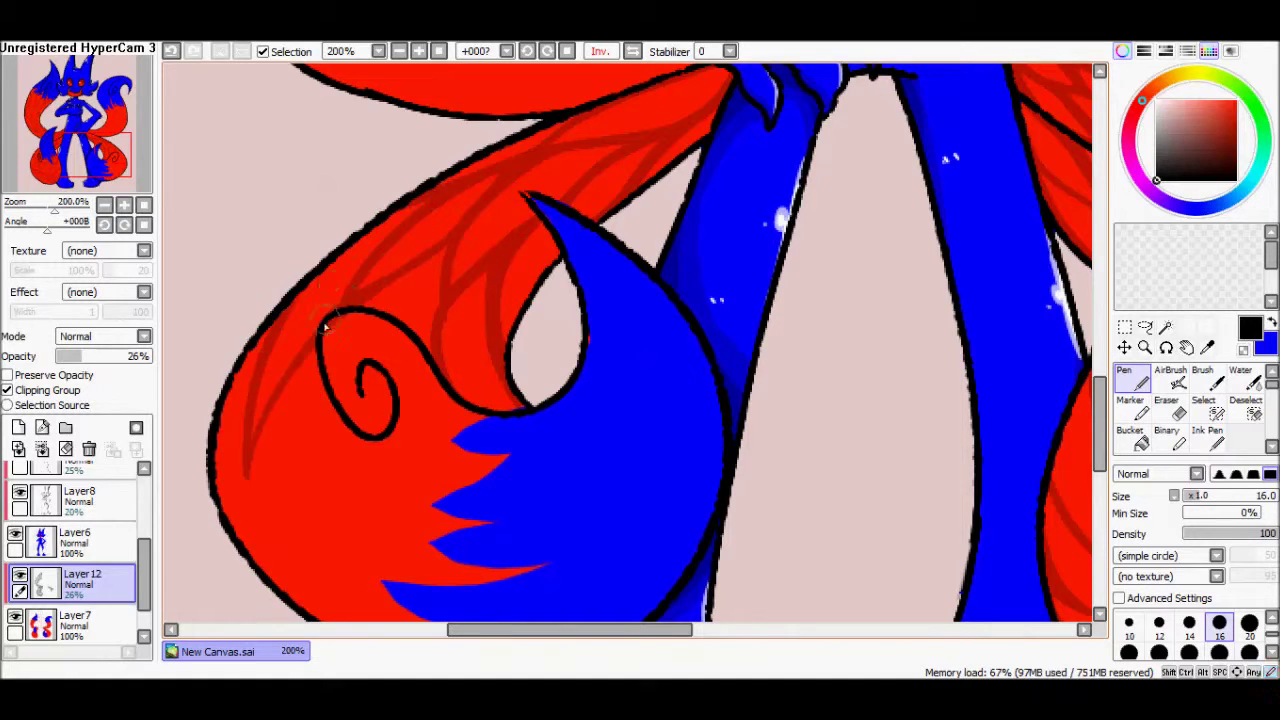
Step: Cover the red area around and below that tail's spiral with long curved fur strokes
scroll(1100, 368, "down", 2)
left_click_drag(270, 340, 236, 452)
left_click_drag(345, 195, 315, 335)
mouse_move(440, 228)
left_mouse_down()
mouse_move(395, 362)
mouse_move(425, 365)
left_mouse_up()
left_click_drag(318, 228, 262, 455)
left_click_drag(328, 362, 306, 494)
left_click_drag(390, 256, 343, 523)
left_click_drag(375, 440, 505, 530)
left_click_drag(390, 462, 409, 331)
Step: Add curved fur strokes across the blue tip of the lower tail on the hip hand's side
left_click_drag(430, 425, 545, 452)
left_click_drag(440, 378, 586, 371)
left_click_drag(445, 425, 580, 392)
left_click_drag(610, 318, 463, 363)
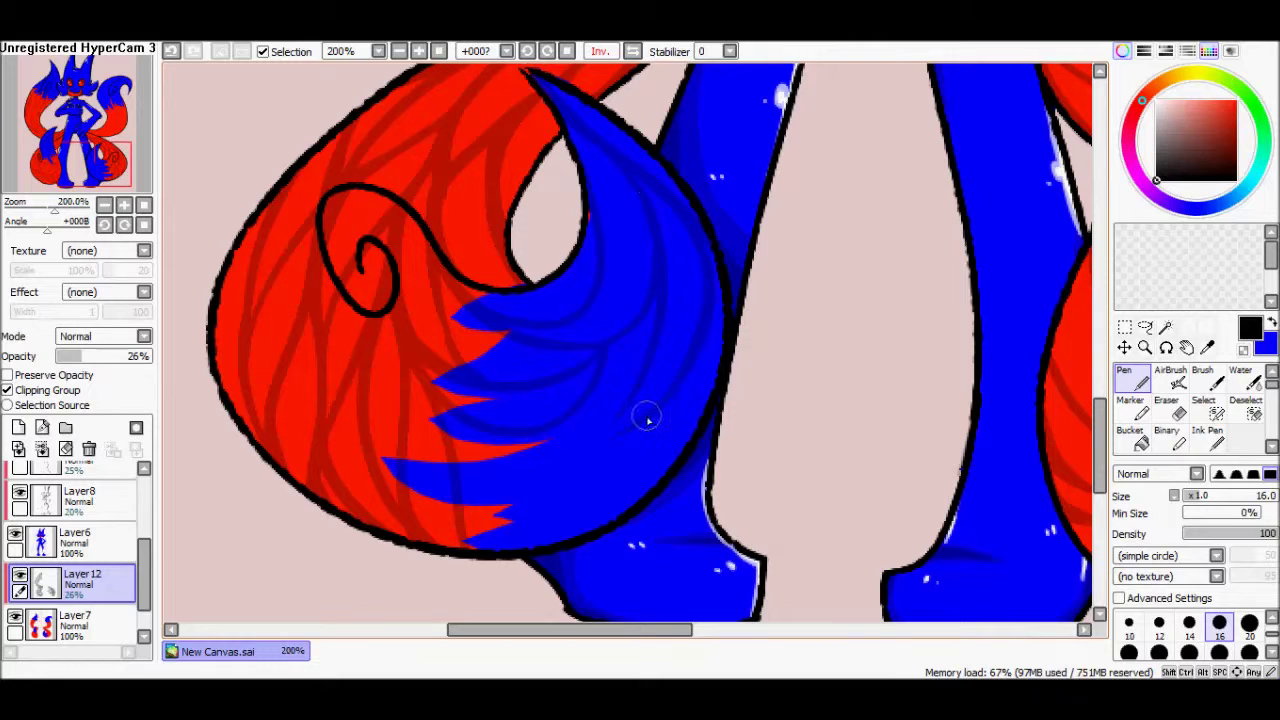
left_click_drag(478, 522, 480, 434)
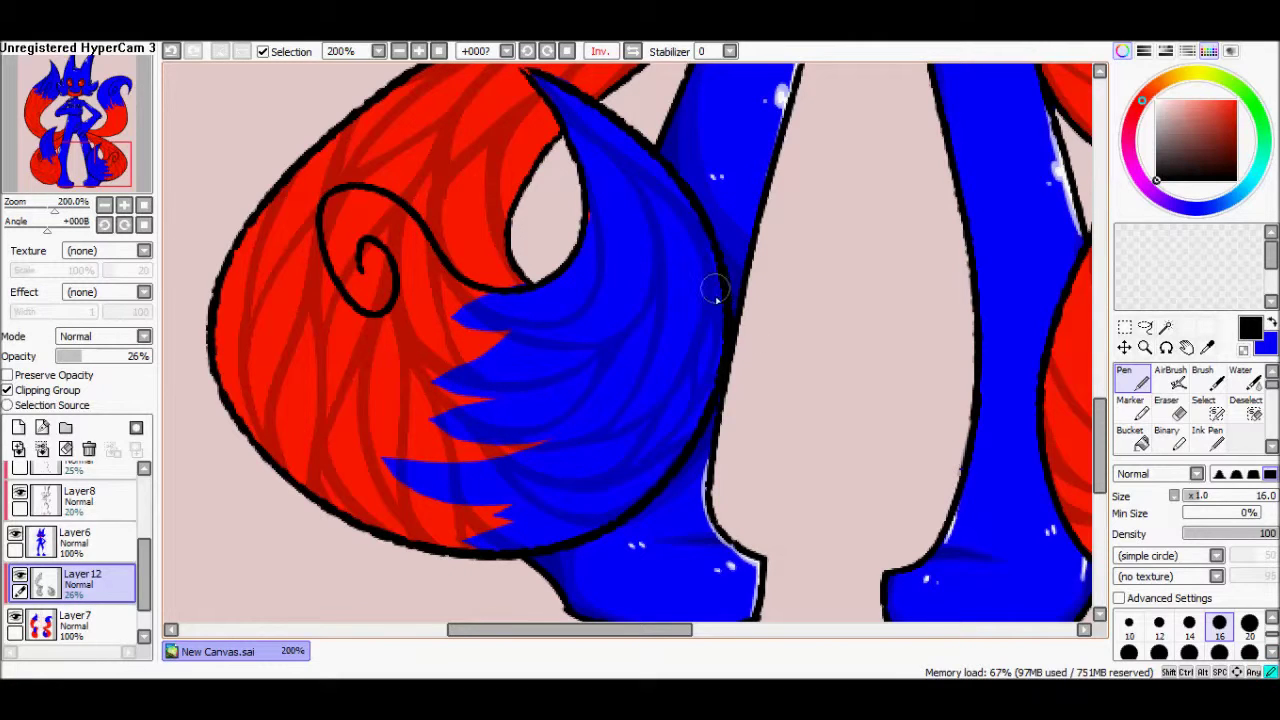
Step: Paint fur strokes along the red base and lower bend of the upper tail beside the hand on the hip
scroll(715, 290, "up", 5)
scroll(600, 330, "down", 1)
left_click_drag(640, 395, 478, 420)
left_click_drag(612, 345, 452, 388)
left_click_drag(455, 245, 612, 350)
left_click_drag(605, 345, 527, 313)
mouse_move(512, 430)
left_mouse_down()
mouse_move(310, 370)
mouse_move(417, 366)
left_mouse_up()
mouse_move(470, 400)
left_mouse_down()
mouse_move(337, 371)
mouse_move(218, 112)
left_mouse_up()
mouse_move(575, 368)
left_mouse_down()
mouse_move(405, 198)
mouse_move(472, 290)
left_mouse_up()
left_click_drag(478, 298, 355, 358)
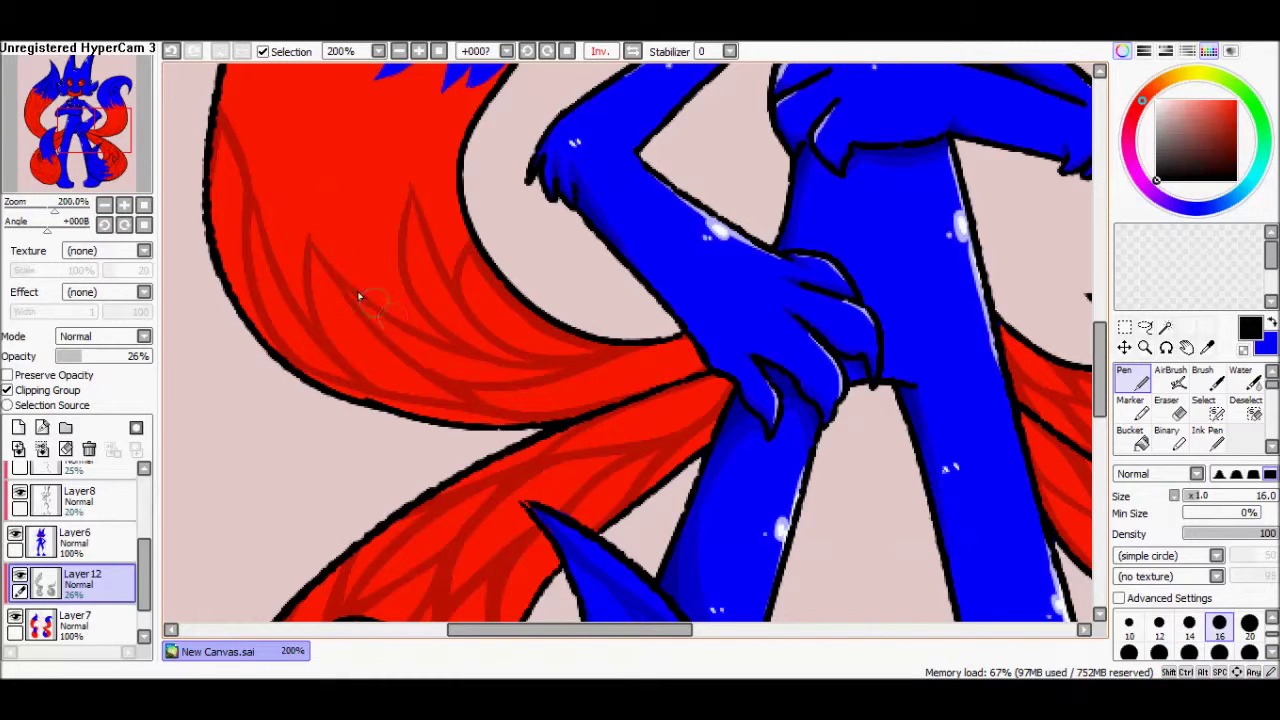
left_click_drag(650, 360, 578, 412)
Step: Paint long fur strokes up the red upper part of the upper tail beside the hip hand, reaching the blue edge
scroll(580, 410, "up", 3)
left_click_drag(470, 250, 410, 400)
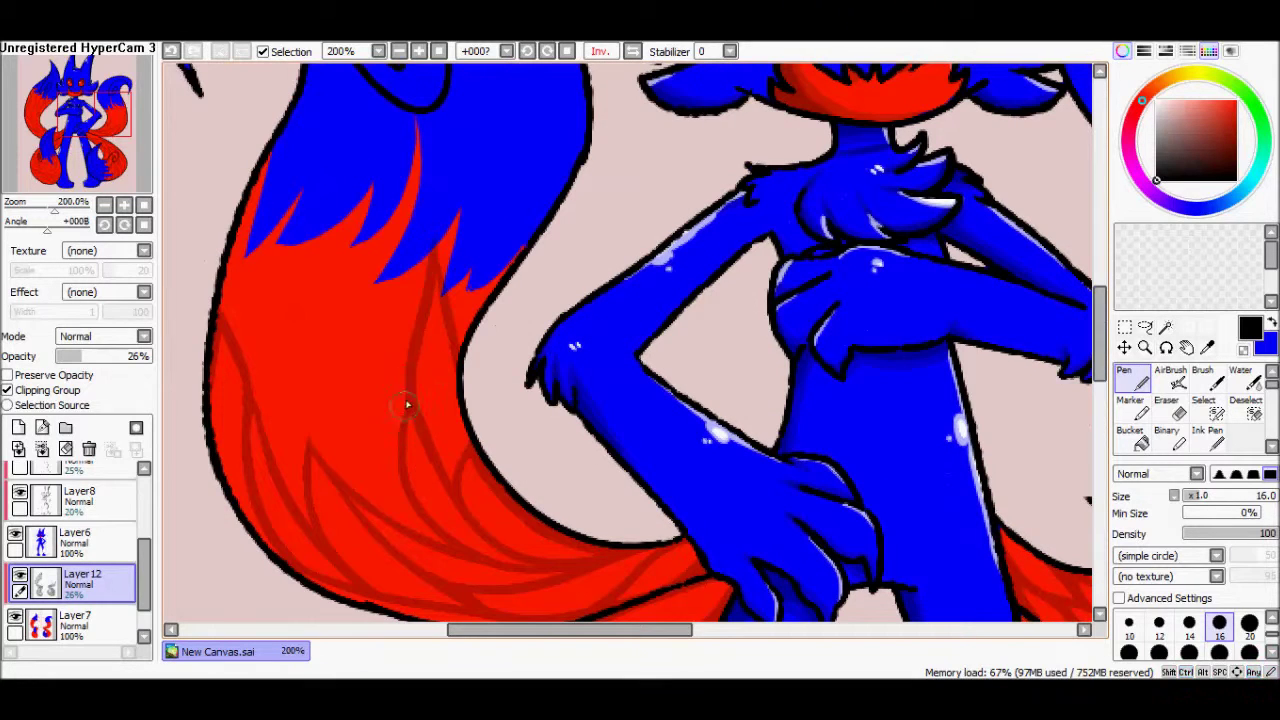
mouse_move(400, 505)
left_mouse_down()
mouse_move(370, 318)
mouse_move(420, 182)
mouse_move(372, 278)
left_mouse_up()
left_click_drag(300, 445, 290, 285)
left_click_drag(335, 372, 305, 240)
left_click_drag(292, 424, 268, 348)
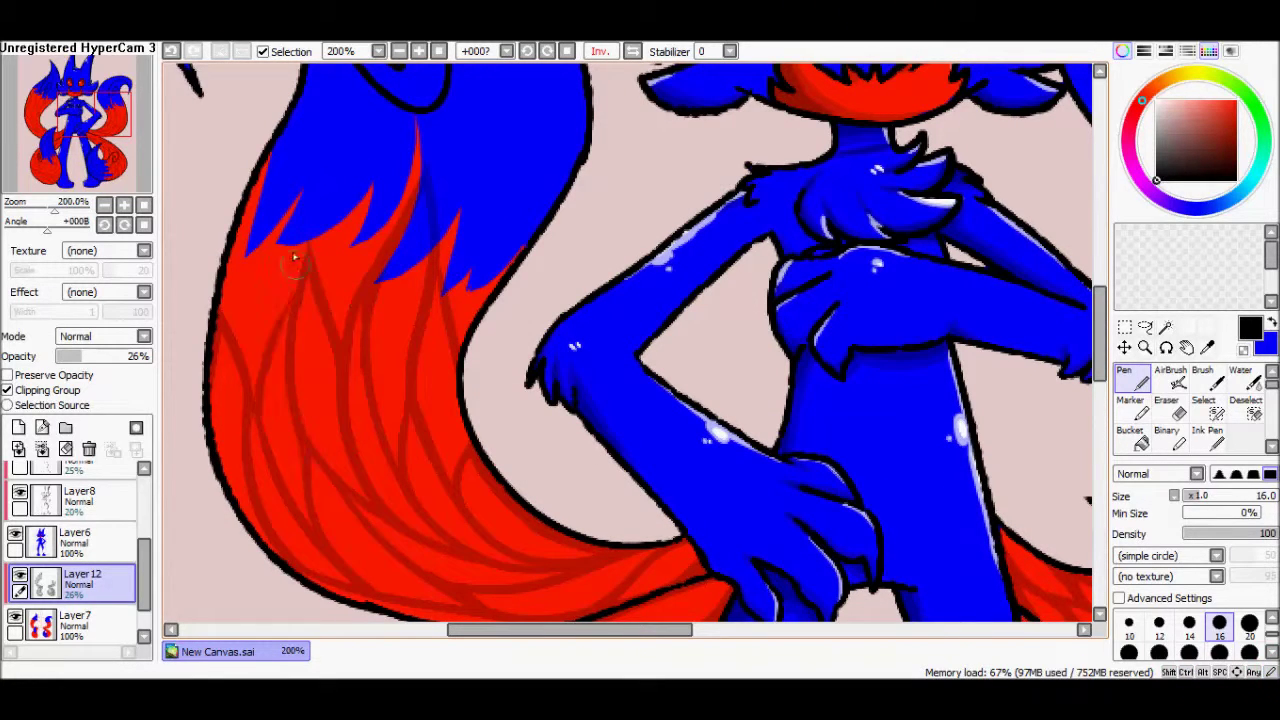
Step: Add curved fur strokes across that tail's blue tip, around its spiral and out along the curled end
scroll(575, 285, "up", 3)
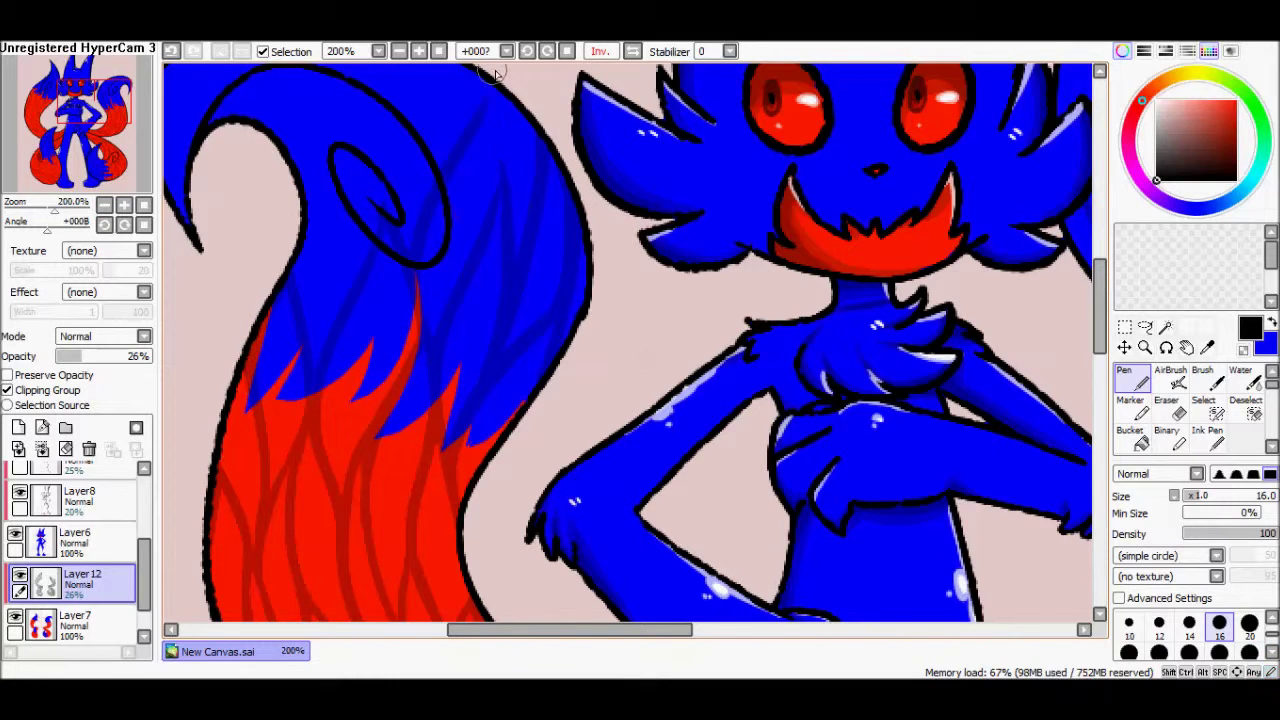
scroll(420, 240, "up", 3)
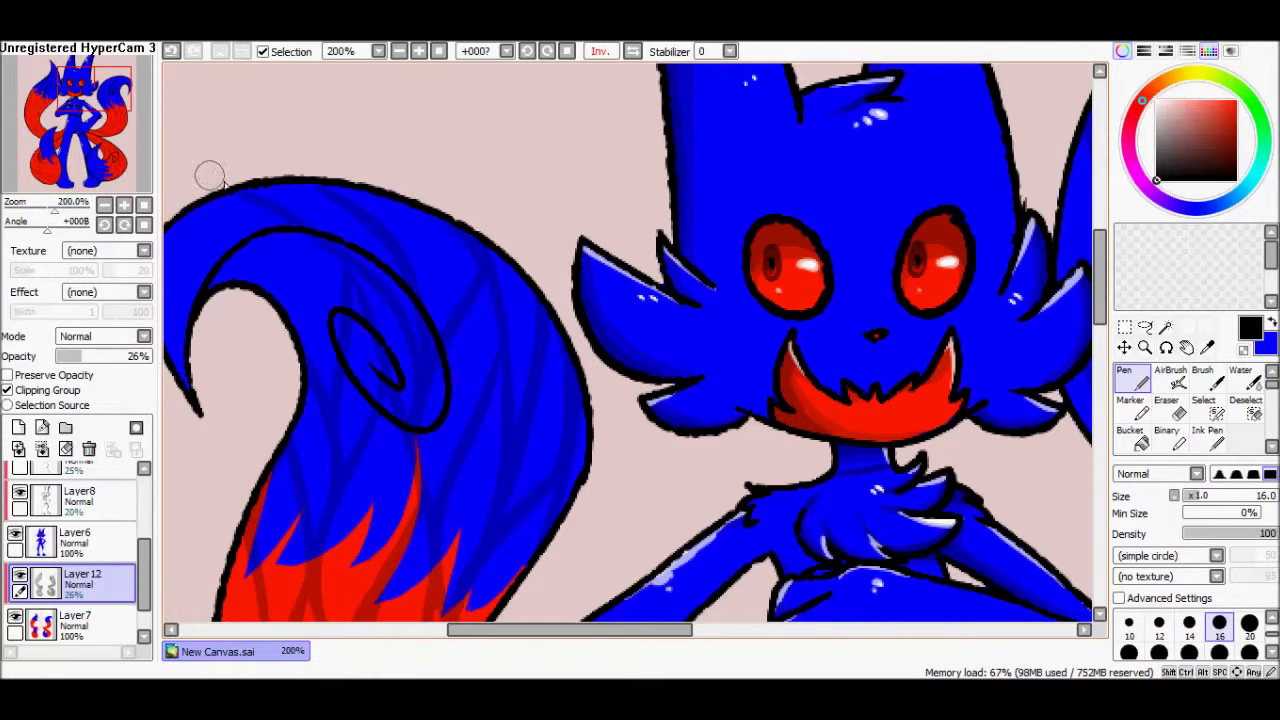
left_click(110, 95)
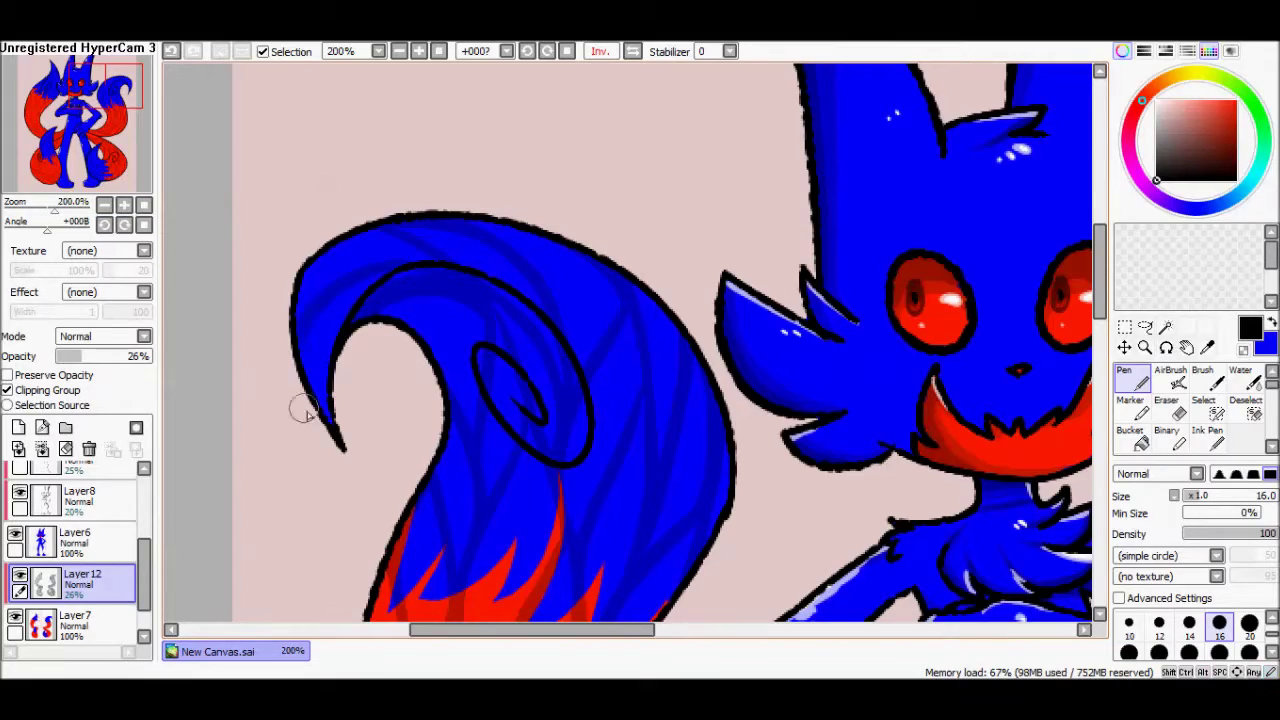
Step: Add a new layer at 26% opacity above the first fur layer, clipped to the tail colours
key("ctrl+minus")
key("ctrl+minus")
left_click(18, 427)
key("ctrl+plus")
left_click(40, 145)
key("ctrl+plus")
left_click(45, 120)
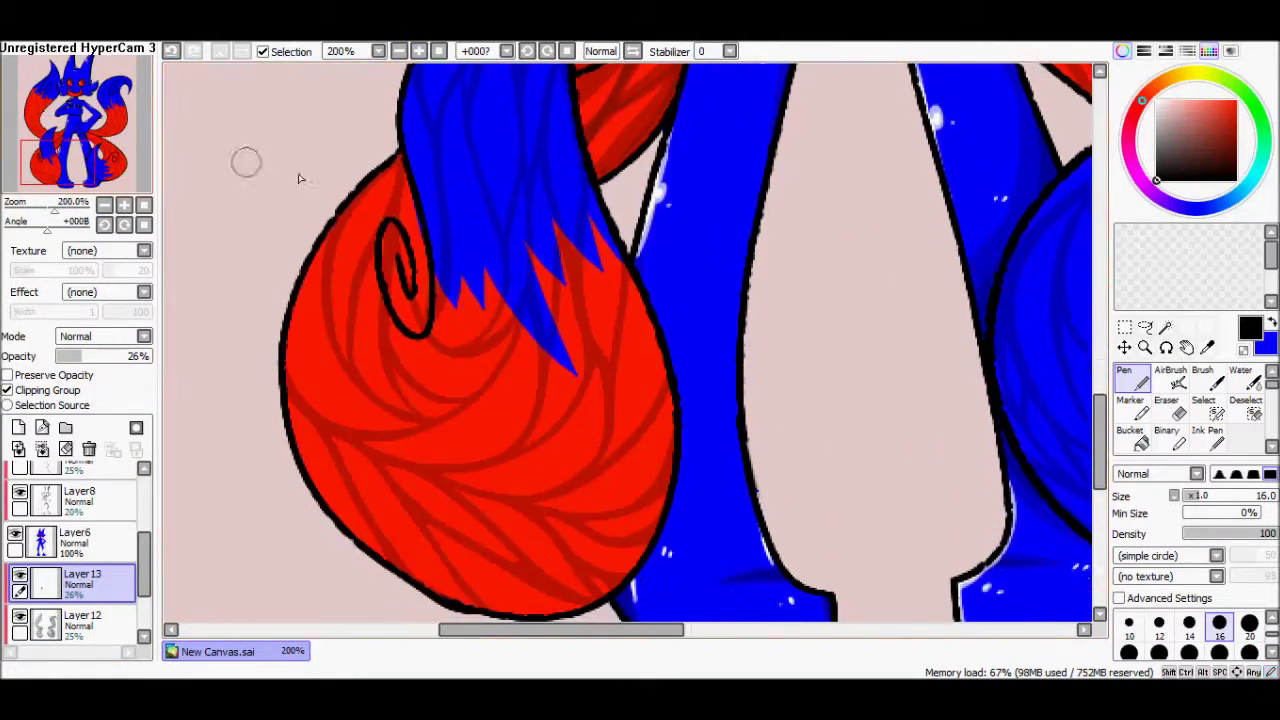
Step: Paint darker fur shading around the spiral of the lower tail on the folded arm's side
left_click_drag(395, 180, 365, 280)
left_click_drag(340, 185, 350, 355)
left_click_drag(335, 160, 343, 338)
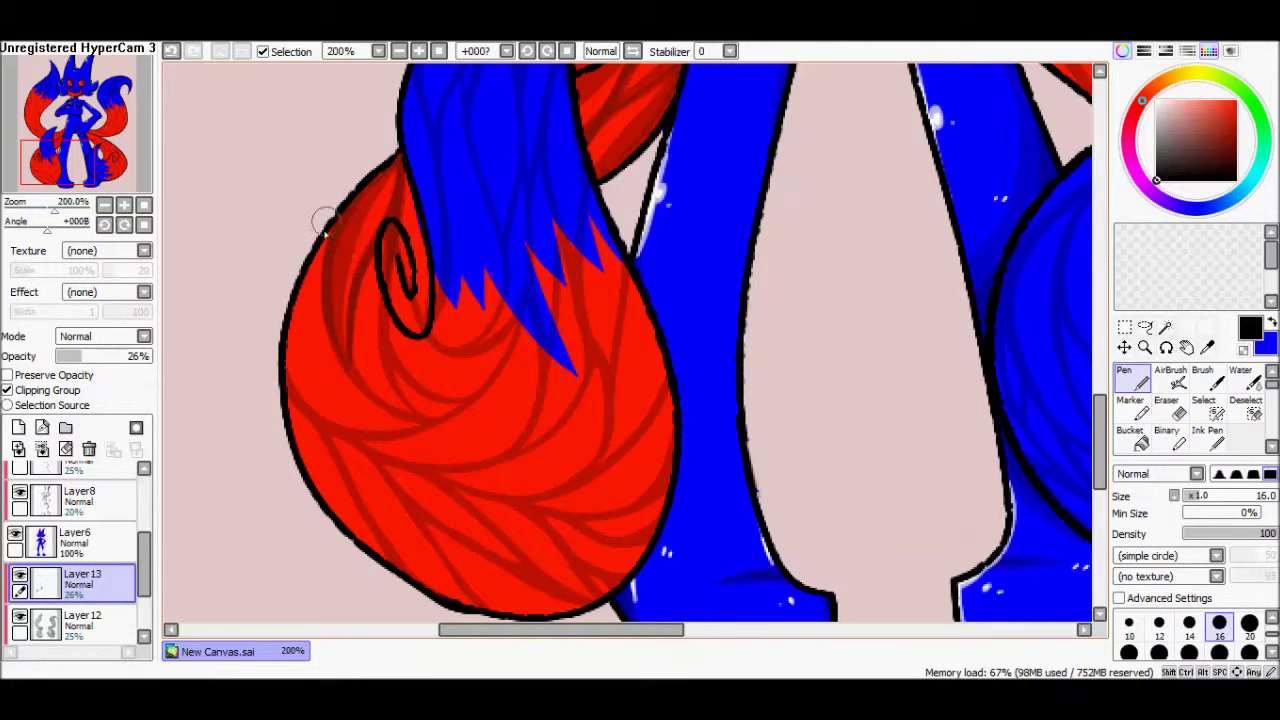
left_click_drag(368, 396, 432, 430)
left_click_drag(400, 245, 356, 398)
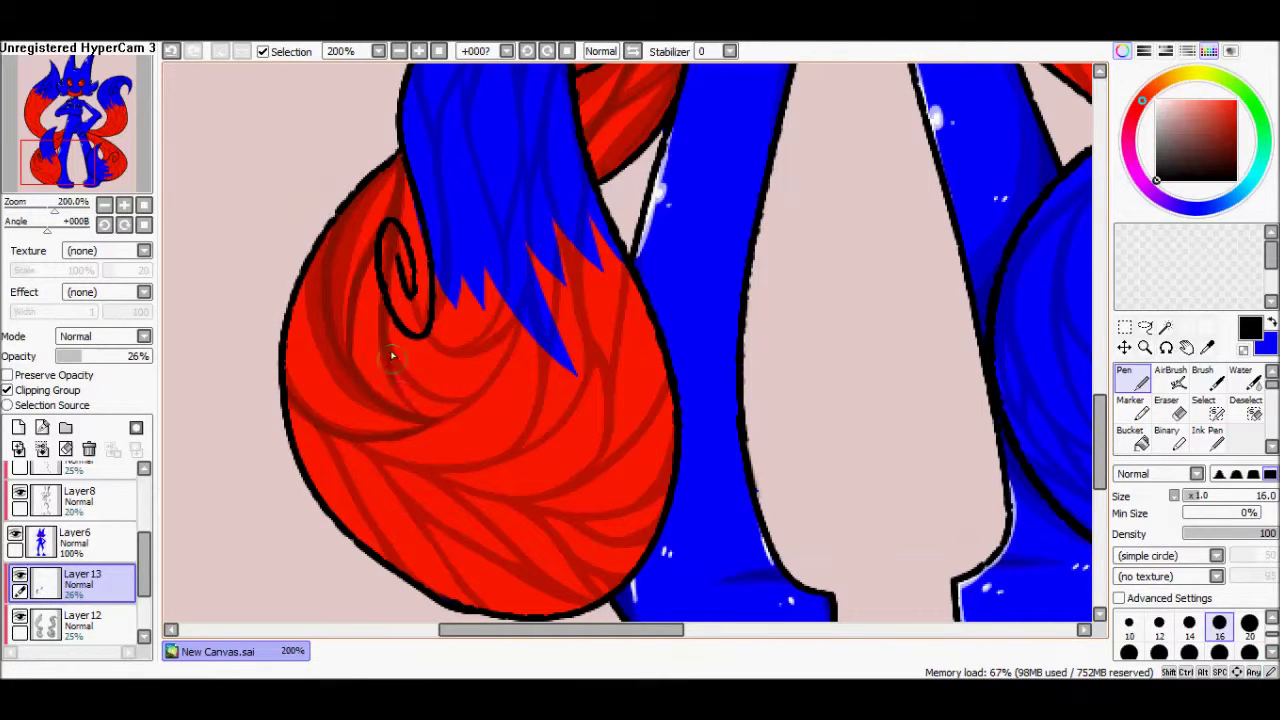
left_click_drag(372, 262, 393, 392)
Step: Raise the new layer's opacity to 45% and add shading strokes on the red area below the spiral
left_click_drag(80, 356, 100, 356)
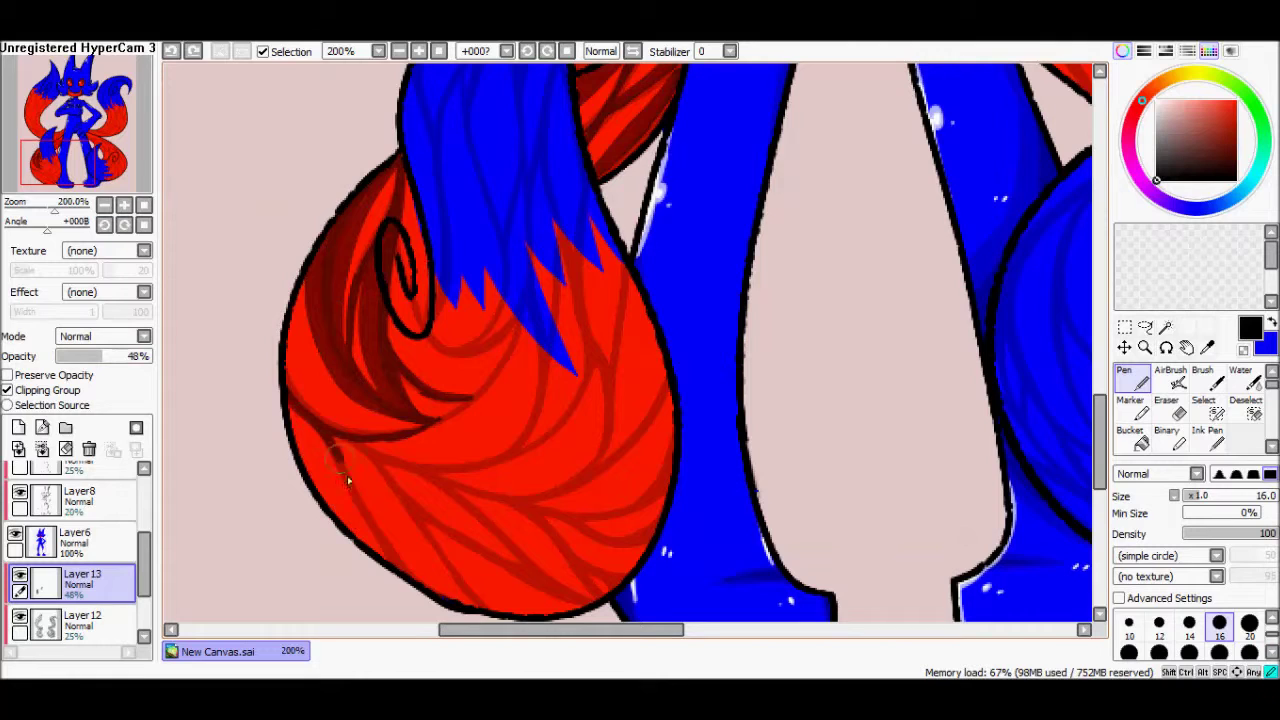
left_click_drag(348, 481, 352, 511)
mouse_move(447, 405)
left_mouse_down()
mouse_move(514, 329)
mouse_move(400, 290)
mouse_move(451, 391)
left_mouse_up()
scroll(524, 435, "up", 3)
key("ctrl+z")
key("ctrl+y")
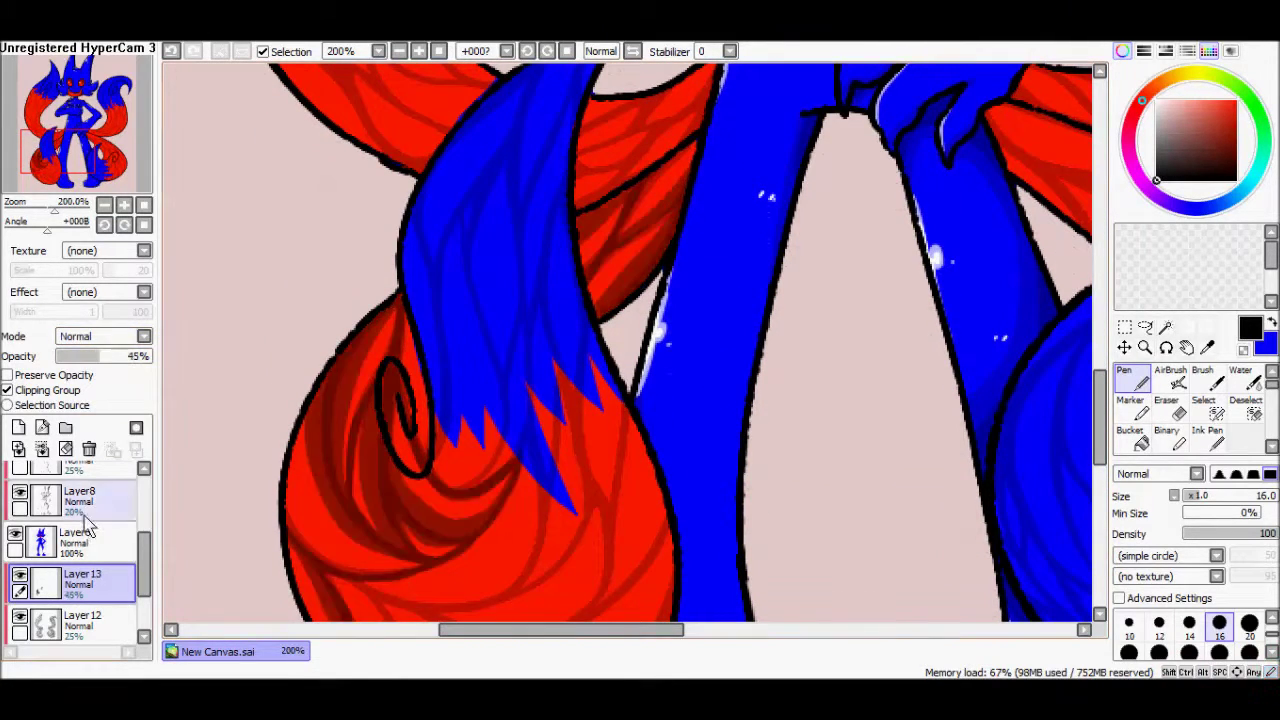
Step: Shade the fur strands along the blue tip of the lower tail on the folded arm's side
left_click_drag(487, 336, 482, 486)
mouse_move(451, 221)
left_mouse_down()
mouse_move(436, 482)
mouse_move(423, 286)
left_mouse_up()
left_click_drag(435, 342, 434, 430)
scroll(480, 250, "up", 2)
left_click_drag(530, 165, 430, 273)
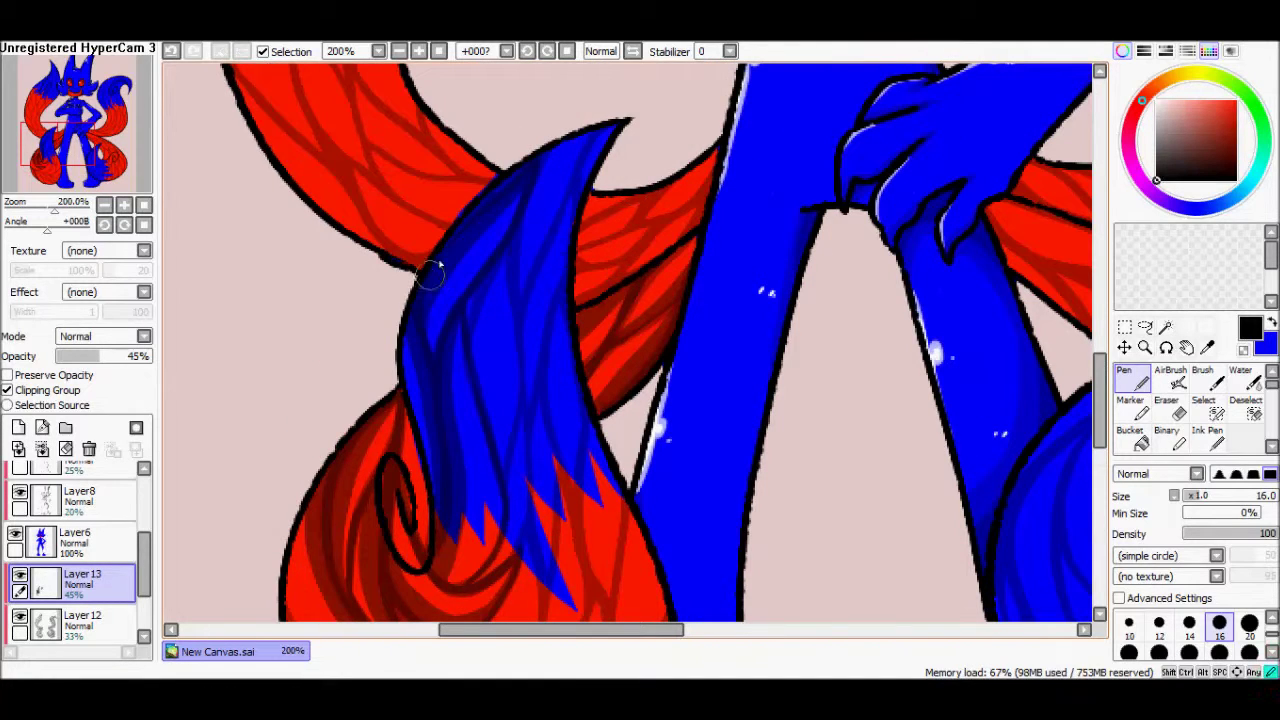
mouse_move(583, 128)
left_mouse_down()
mouse_move(534, 232)
mouse_move(531, 378)
left_mouse_up()
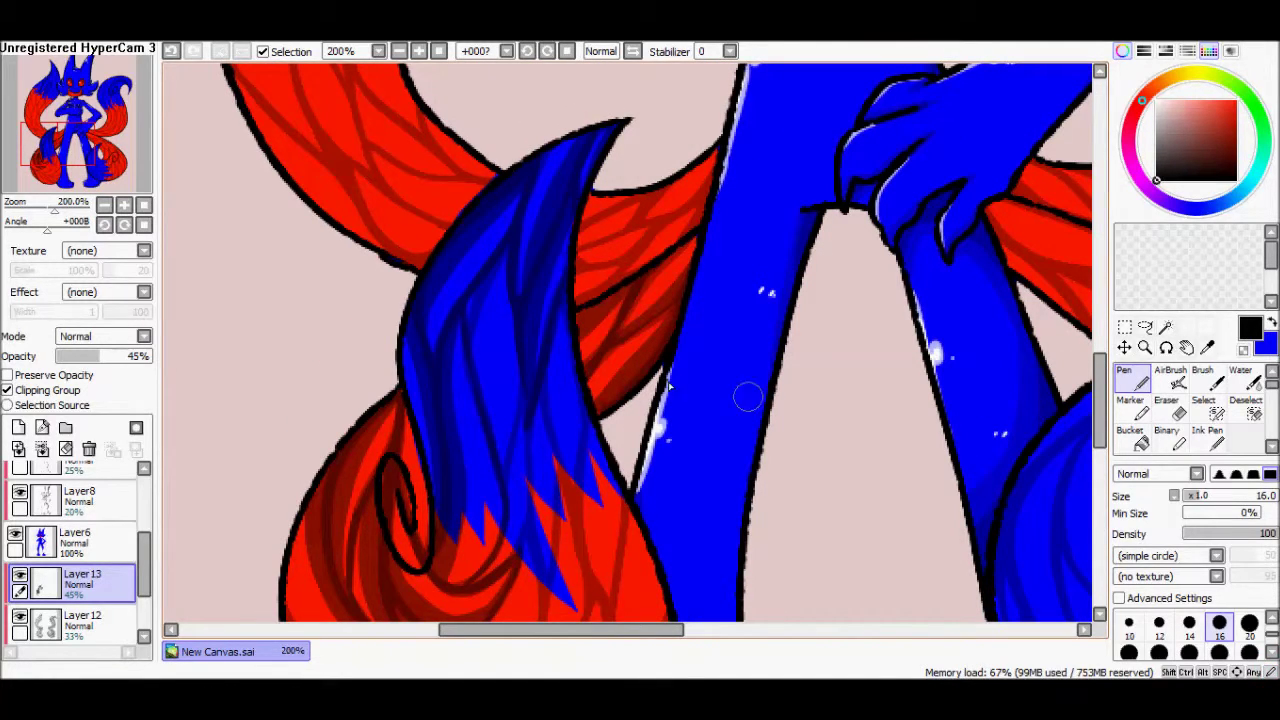
left_click_drag(500, 273, 500, 457)
Step: Add shading strokes where that tail's blue tip meets the red, redoing a stray stroke
scroll(500, 440, "down", 3)
mouse_move(556, 180)
left_mouse_down()
mouse_move(551, 266)
mouse_move(612, 455)
mouse_move(532, 266)
left_mouse_up()
key("ctrl+z")
scroll(580, 400, "down", 3)
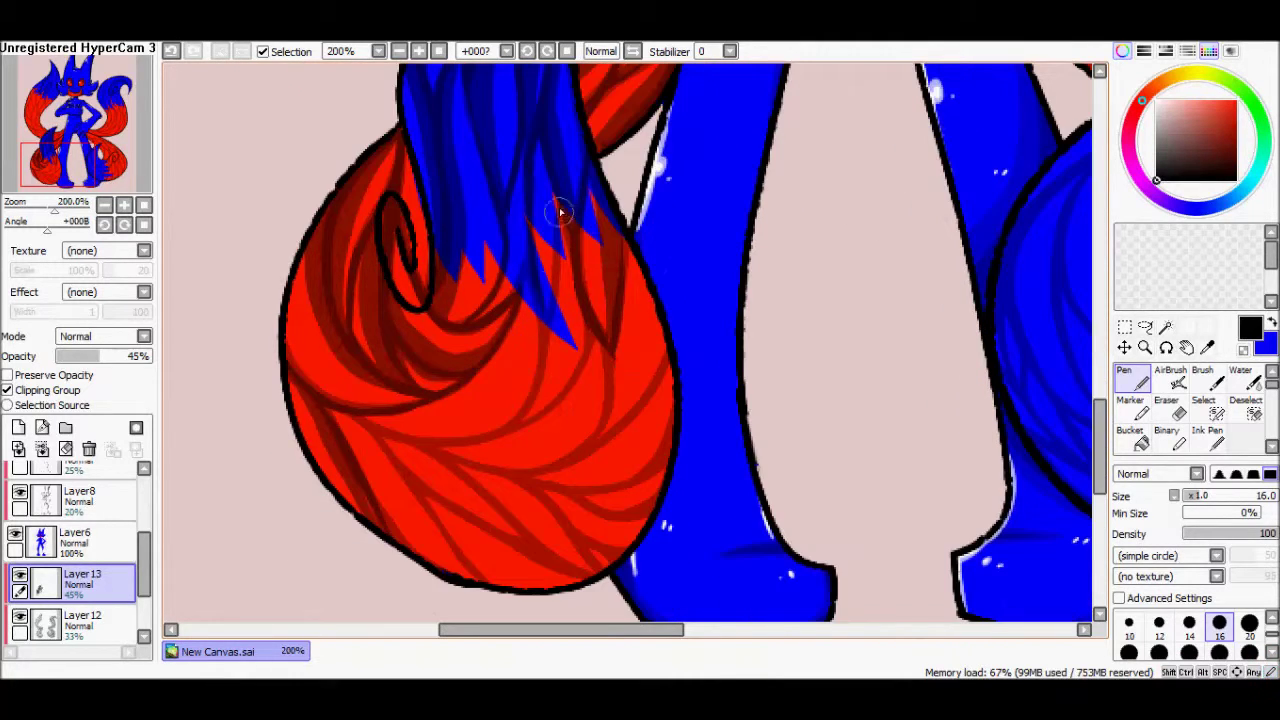
left_click_drag(558, 145, 555, 255)
left_click_drag(519, 163, 490, 318)
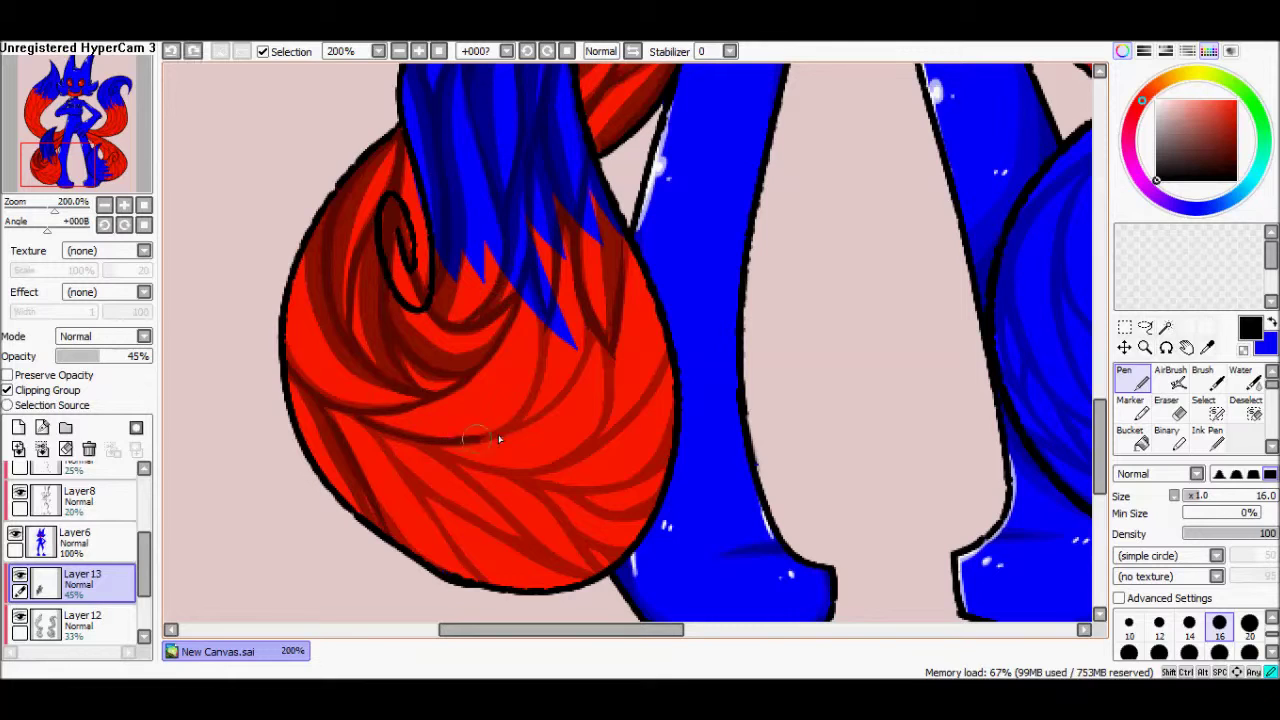
Step: Shade curved fur strands across the middle of the lower tail's red area, below the blue spikes
left_click_drag(540, 260, 446, 401)
left_click_drag(538, 310, 420, 432)
left_click_drag(535, 425, 577, 322)
left_click_drag(566, 365, 510, 465)
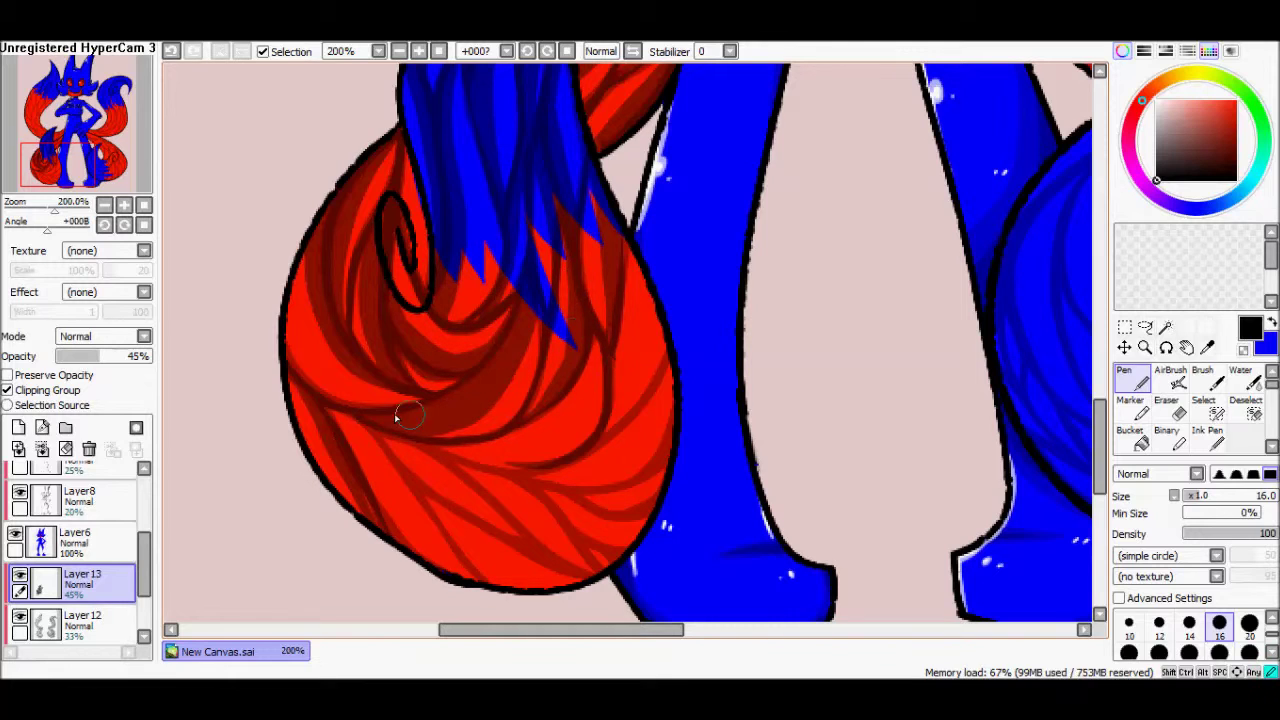
Step: Paint dark fur shading along the bottom curve of the lower tail on the folded arm's side
left_click_drag(346, 440, 470, 575)
mouse_move(390, 432)
left_mouse_down()
mouse_move(522, 536)
mouse_move(510, 532)
left_mouse_up()
left_click_drag(430, 503, 585, 580)
mouse_move(440, 445)
left_mouse_down()
mouse_move(605, 598)
mouse_move(555, 552)
left_mouse_up()
left_click_drag(650, 482, 528, 524)
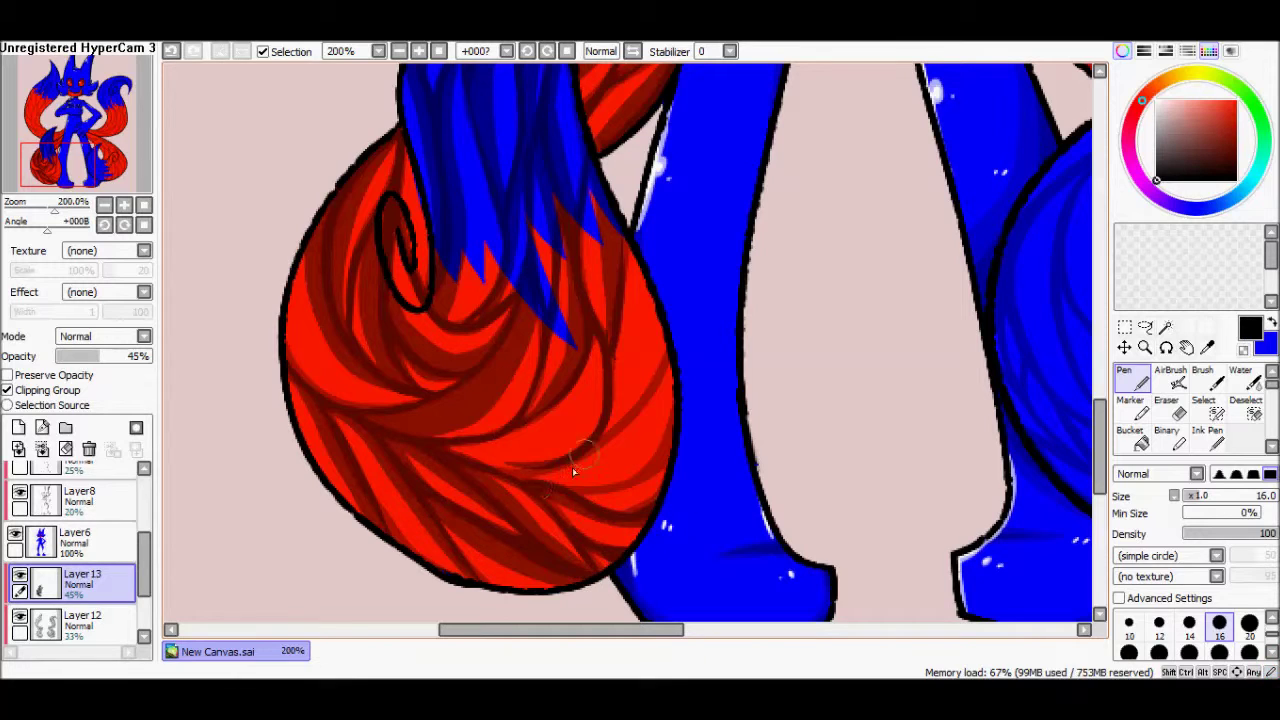
Step: Shade the fur strands on the part of that red tail nearest the leg
left_click_drag(600, 340, 552, 464)
left_click_drag(600, 398, 440, 460)
left_click_drag(664, 336, 576, 450)
mouse_move(688, 378)
left_mouse_down()
mouse_move(516, 490)
mouse_move(582, 512)
left_mouse_up()
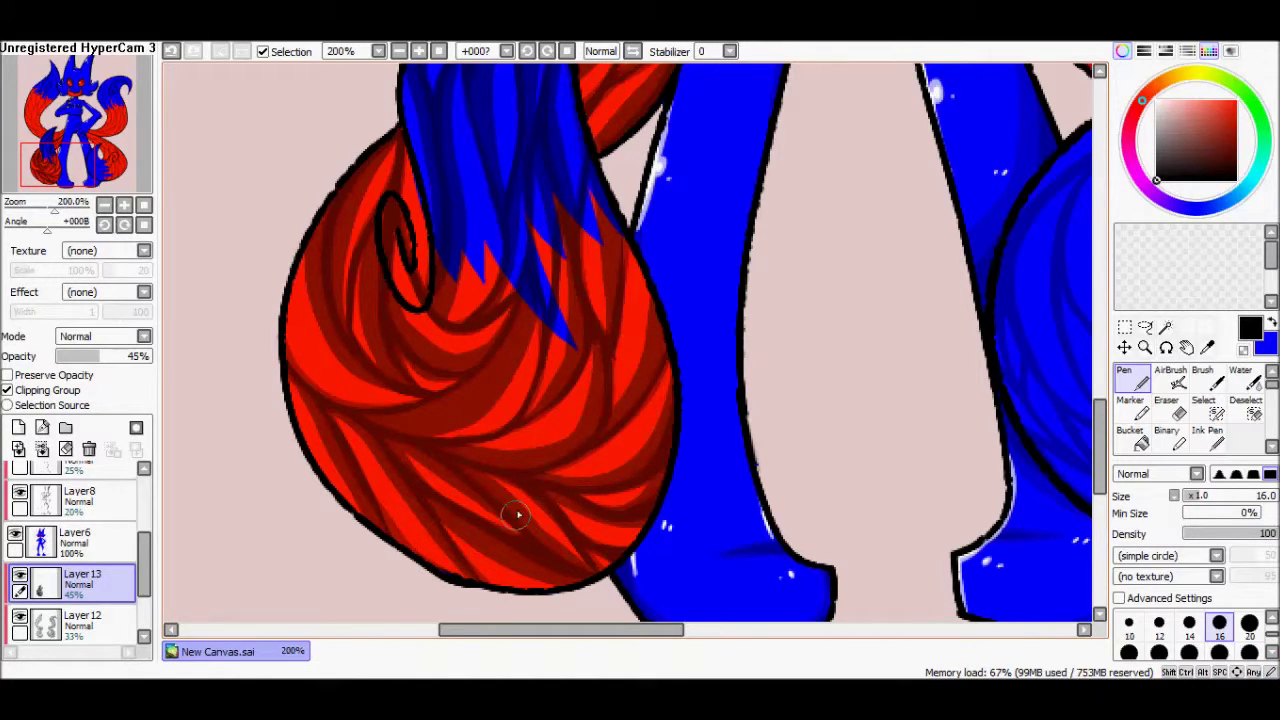
Step: Set the shading layer's opacity to 27% and shade the red base of the upper tail on the folded arm's side
left_click(119, 357)
left_click_drag(648, 477, 546, 285)
key("ctrl+minus")
key("ctrl+plus")
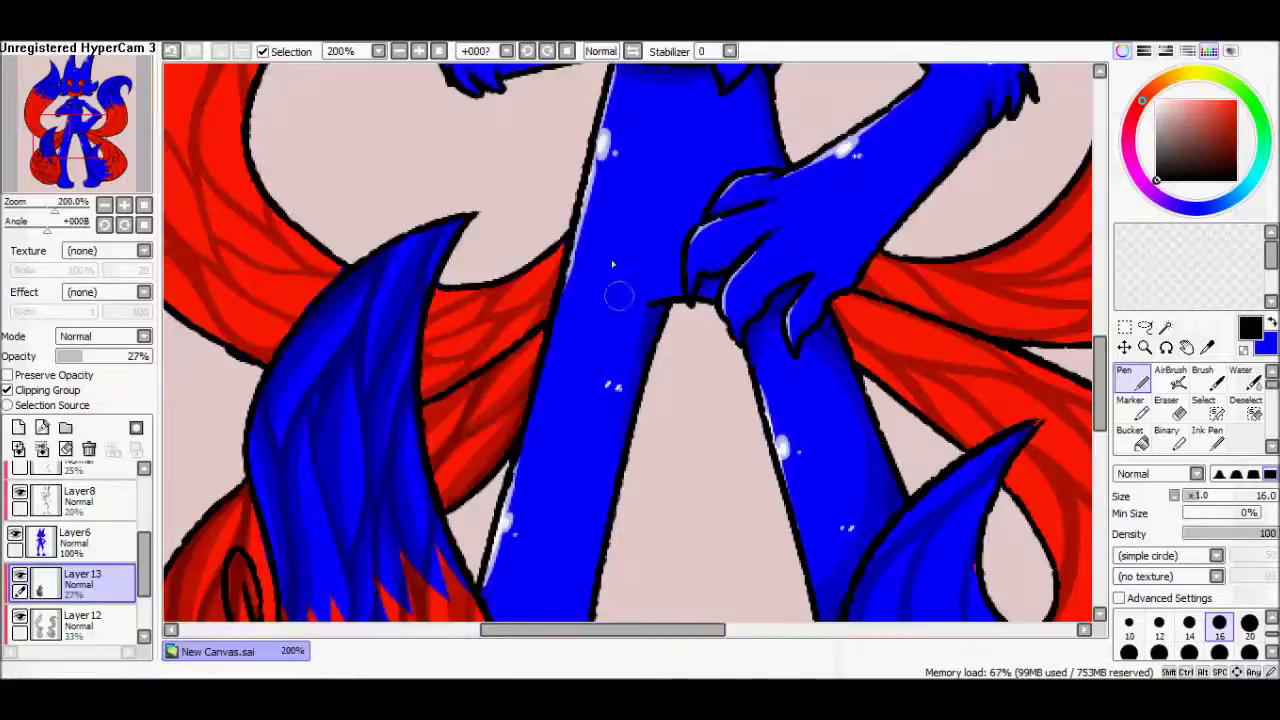
scroll(523, 500, "up", 3)
left_click_drag(540, 505, 628, 410)
left_click_drag(536, 550, 576, 504)
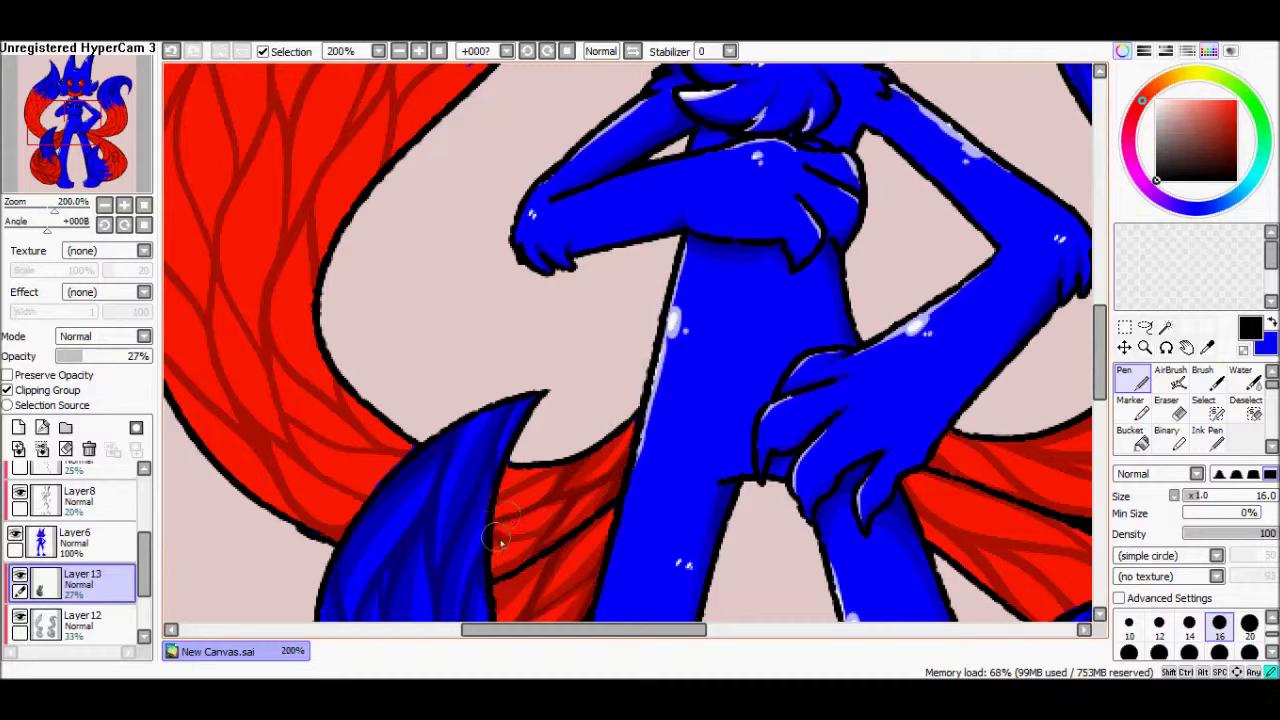
left_click_drag(500, 542, 486, 565)
left_click_drag(580, 458, 555, 492)
Step: Add shading strokes around the red lower bend of the upper tail on the folded arm's side
mouse_move(290, 445)
left_mouse_down()
mouse_move(409, 449)
mouse_move(294, 354)
mouse_move(343, 443)
mouse_move(300, 400)
left_mouse_up()
mouse_move(312, 475)
left_mouse_down()
mouse_move(479, 463)
mouse_move(340, 344)
mouse_move(450, 480)
left_mouse_up()
mouse_move(505, 380)
left_mouse_down()
mouse_move(470, 200)
mouse_move(484, 365)
left_mouse_up()
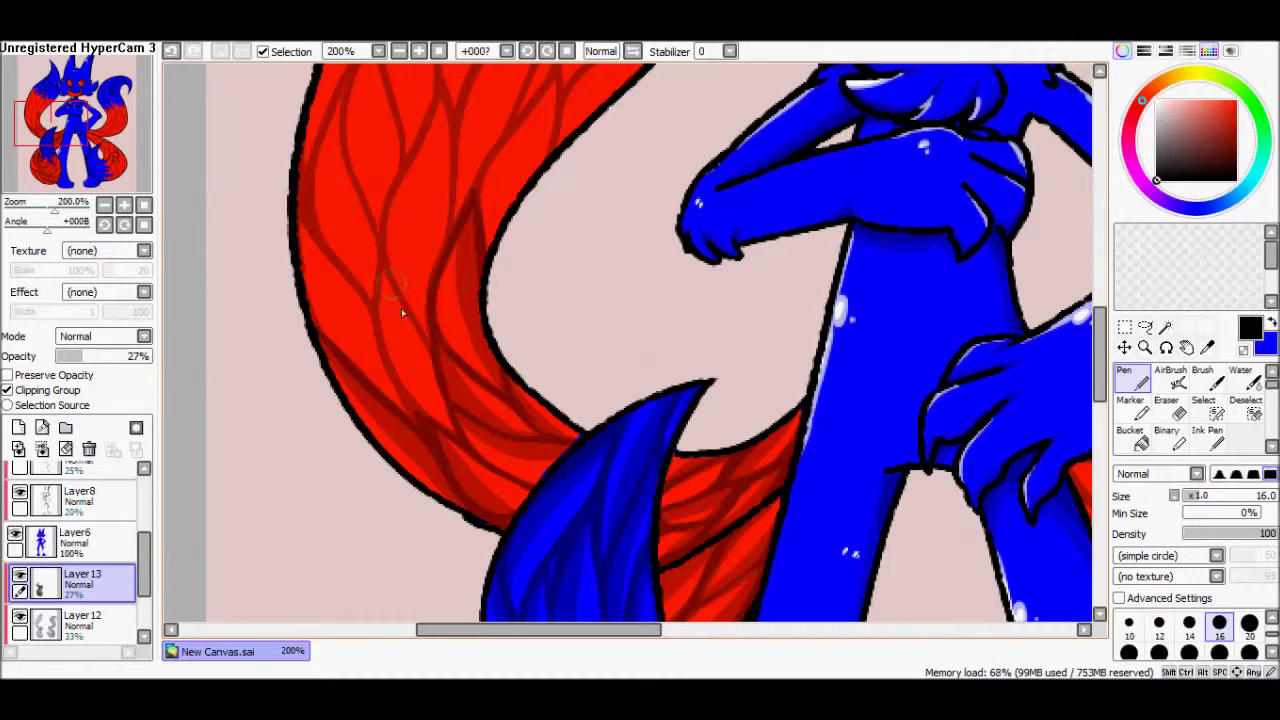
mouse_move(380, 338)
left_mouse_down()
mouse_move(366, 251)
mouse_move(314, 300)
left_mouse_up()
left_click_drag(300, 220, 330, 340)
Step: Fill alternating fur strands with shading up that tail's red upper part to the blue edge
scroll(316, 442, "up", 3)
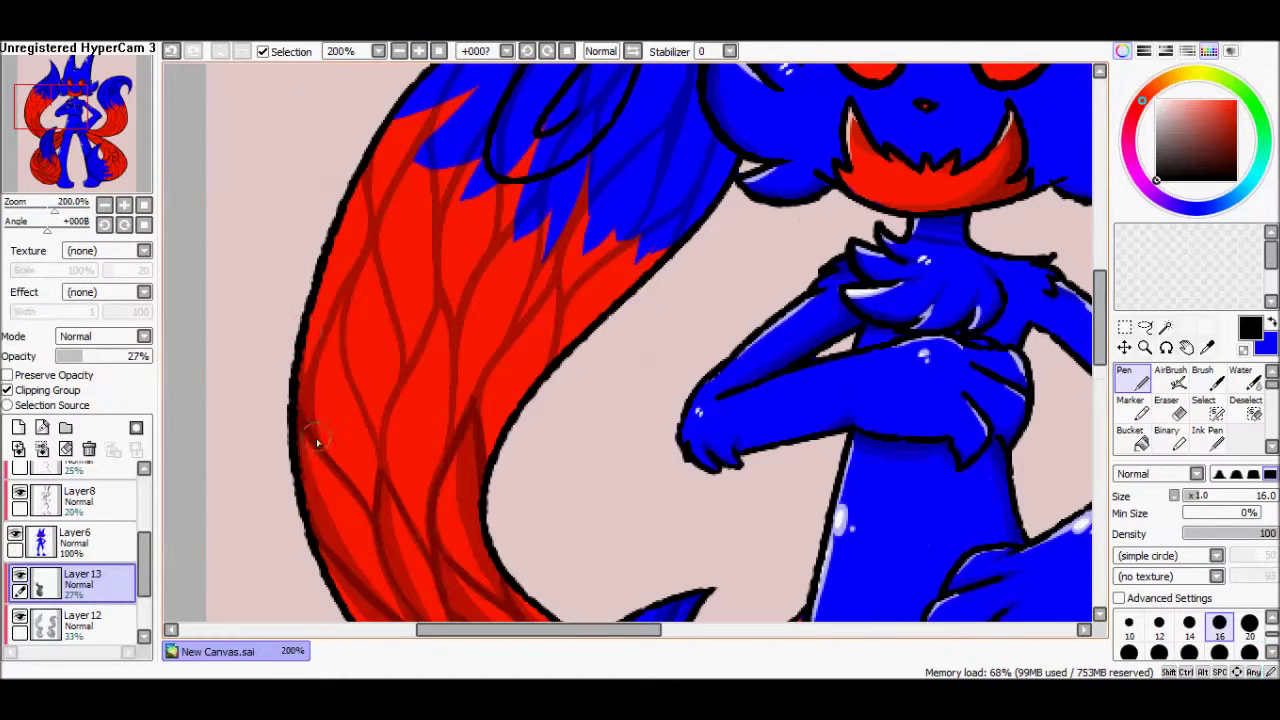
mouse_move(356, 267)
left_mouse_down()
mouse_move(343, 320)
mouse_move(380, 470)
mouse_move(367, 281)
mouse_move(378, 424)
left_mouse_up()
mouse_move(455, 285)
left_mouse_down()
mouse_move(405, 445)
mouse_move(395, 545)
left_mouse_up()
left_click_drag(480, 365, 390, 495)
left_click_drag(522, 358, 495, 440)
scroll(600, 334, "up", 1)
left_click_drag(500, 310, 460, 410)
mouse_move(540, 290)
left_mouse_down()
mouse_move(471, 400)
mouse_move(435, 207)
mouse_move(391, 325)
left_mouse_up()
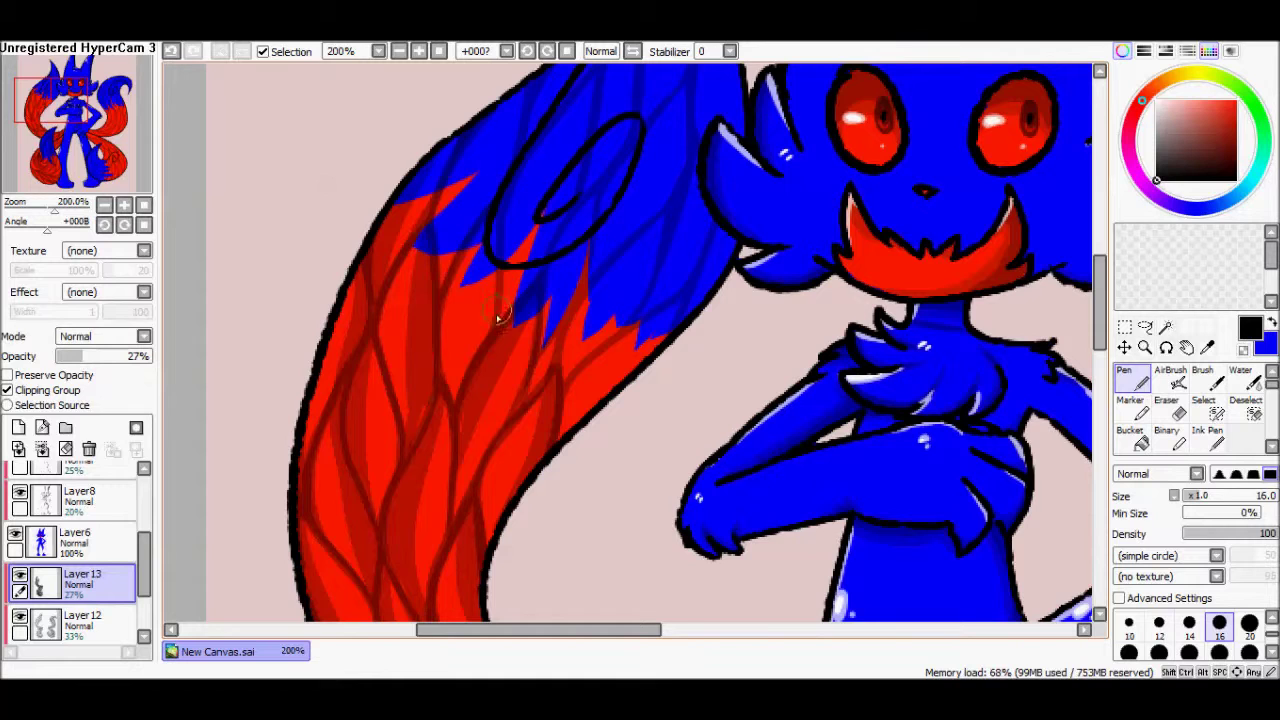
left_click_drag(505, 228, 447, 392)
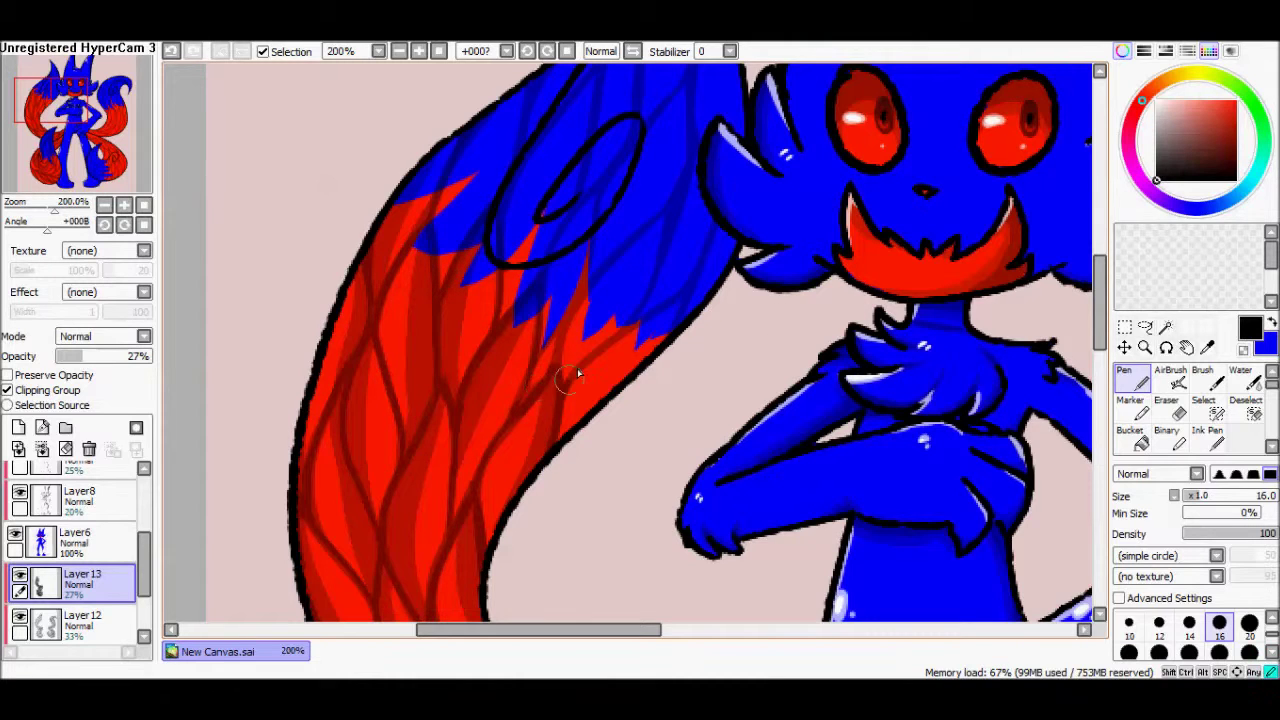
Step: Shade the fur strands across that tail's blue tip, around its spiral and up to the point
scroll(640, 375, "up", 2)
key("ctrl+z")
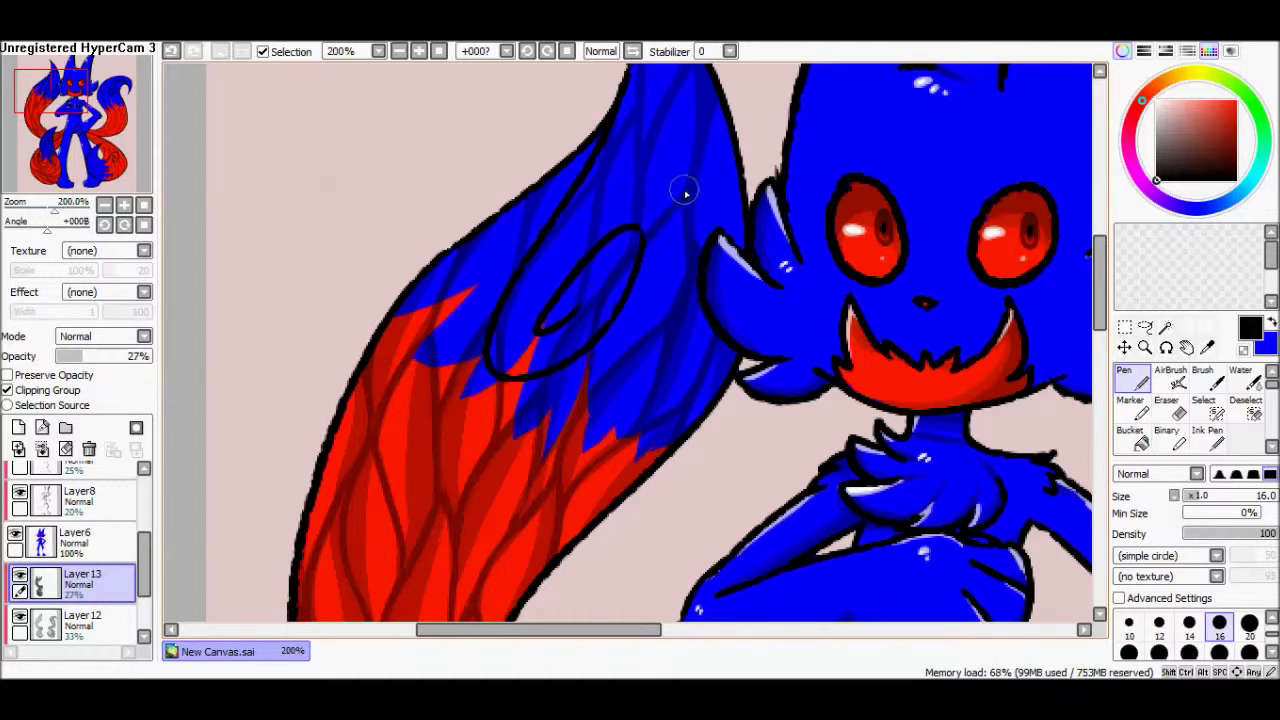
scroll(705, 272, "up", 3)
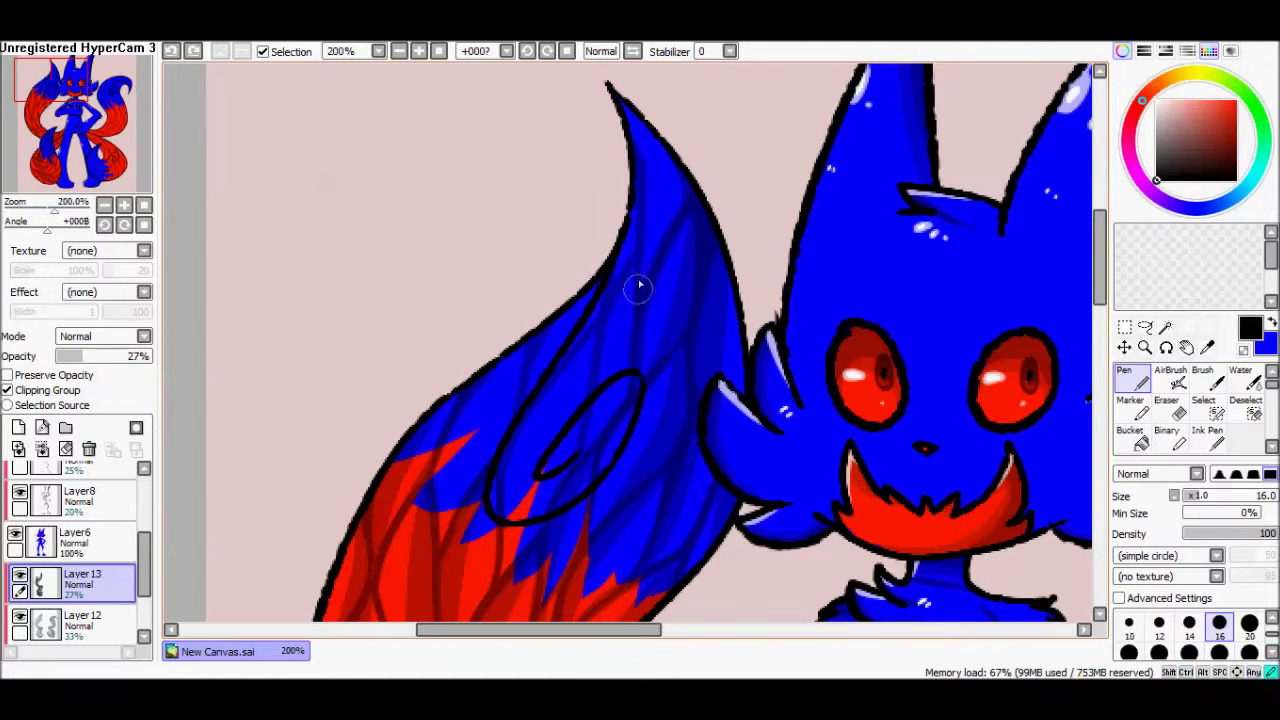
scroll(947, 262, "down", 3)
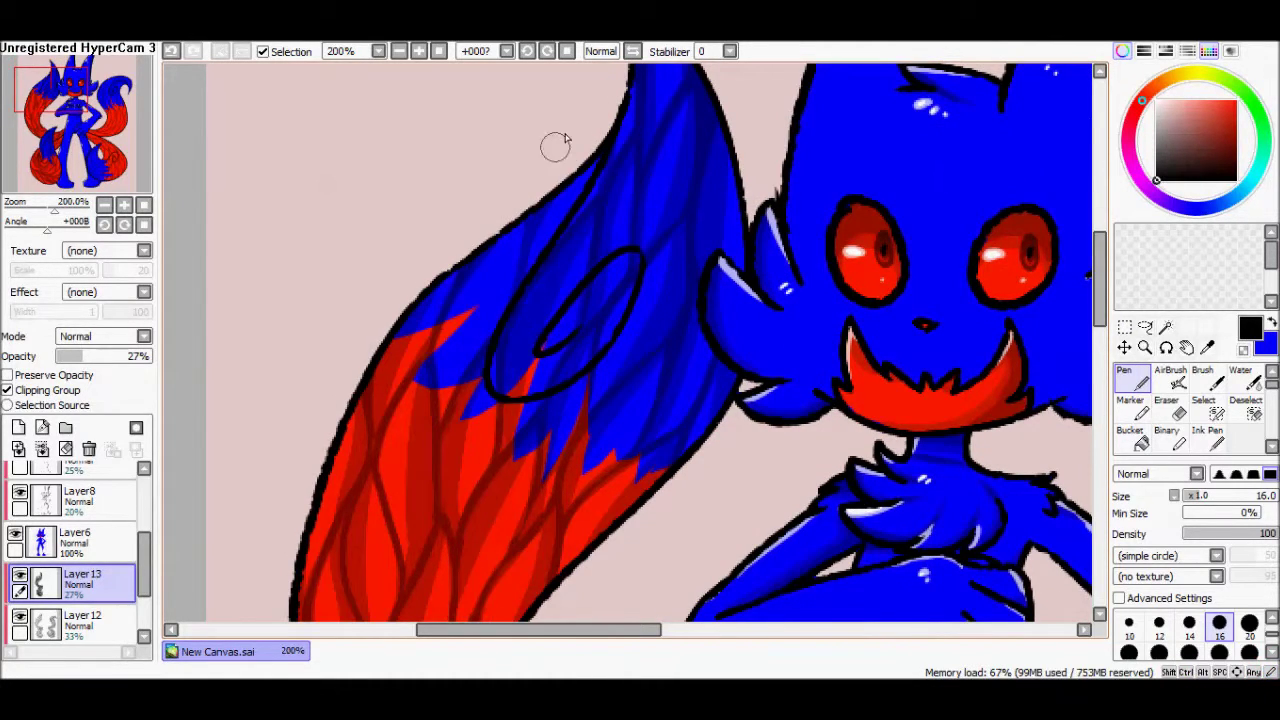
scroll(1100, 285, "up", 2)
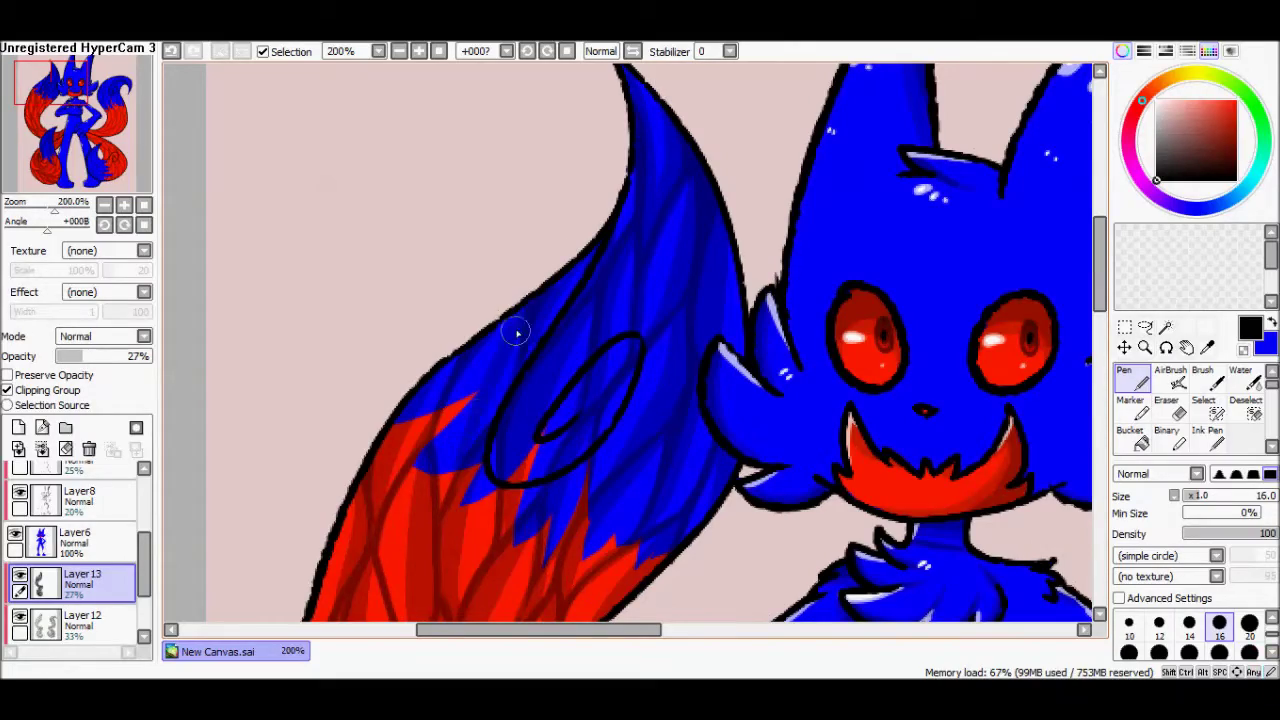
left_click(88, 148)
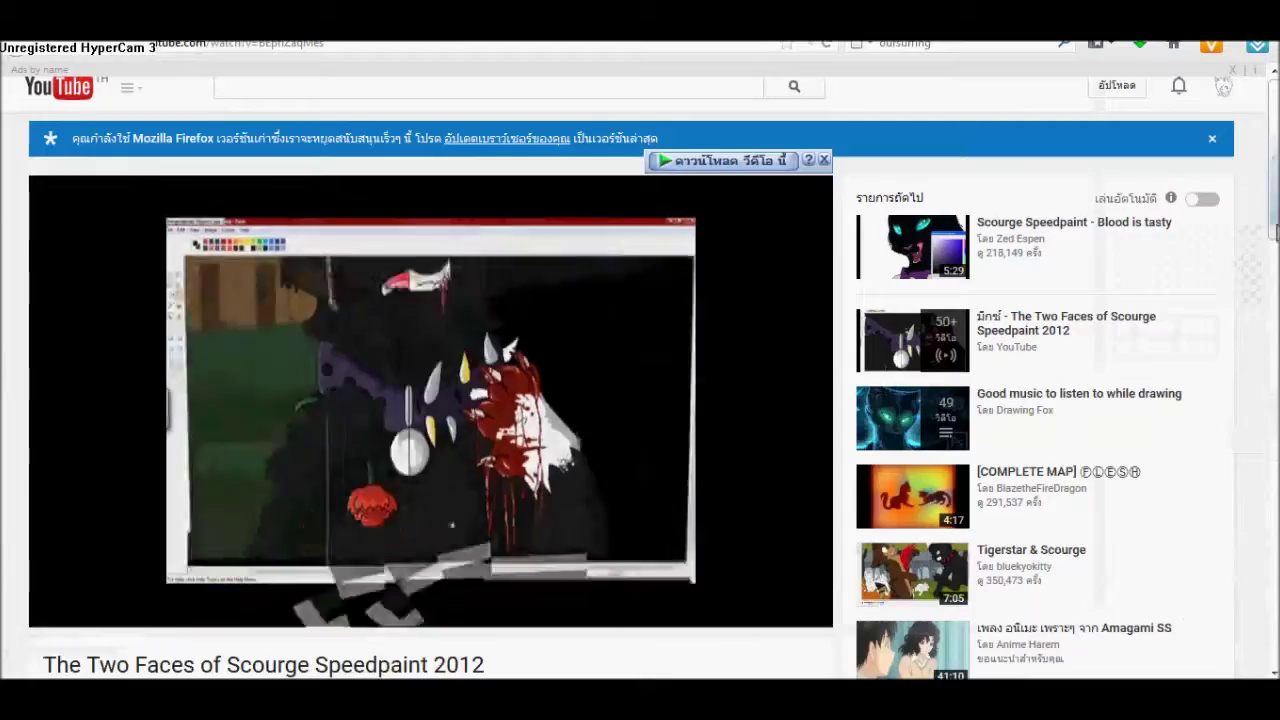
scroll(1037, 302, "down", 10)
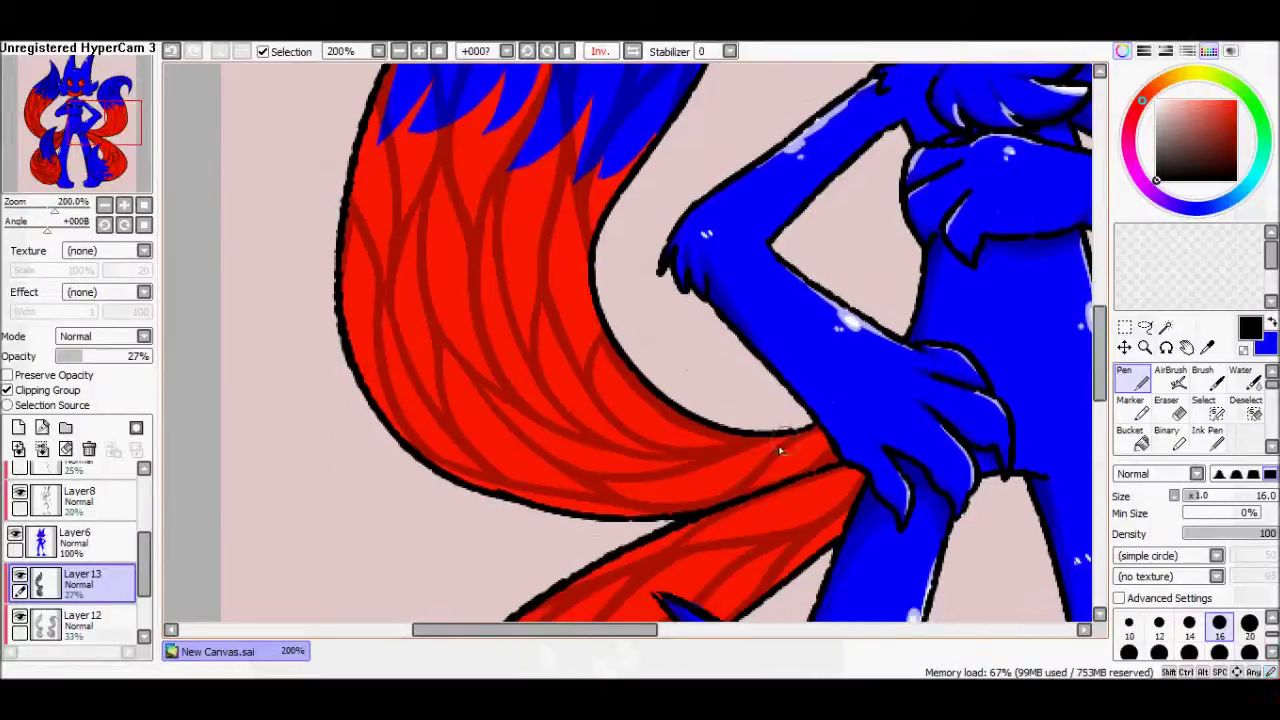
Step: Shade the red base and inner bend of the upper tail beside the hand on the hip
left_click_drag(775, 455, 735, 495)
mouse_move(790, 430)
left_mouse_down()
mouse_move(640, 480)
mouse_move(635, 510)
left_mouse_up()
left_click_drag(720, 448, 590, 392)
left_click_drag(740, 438, 596, 342)
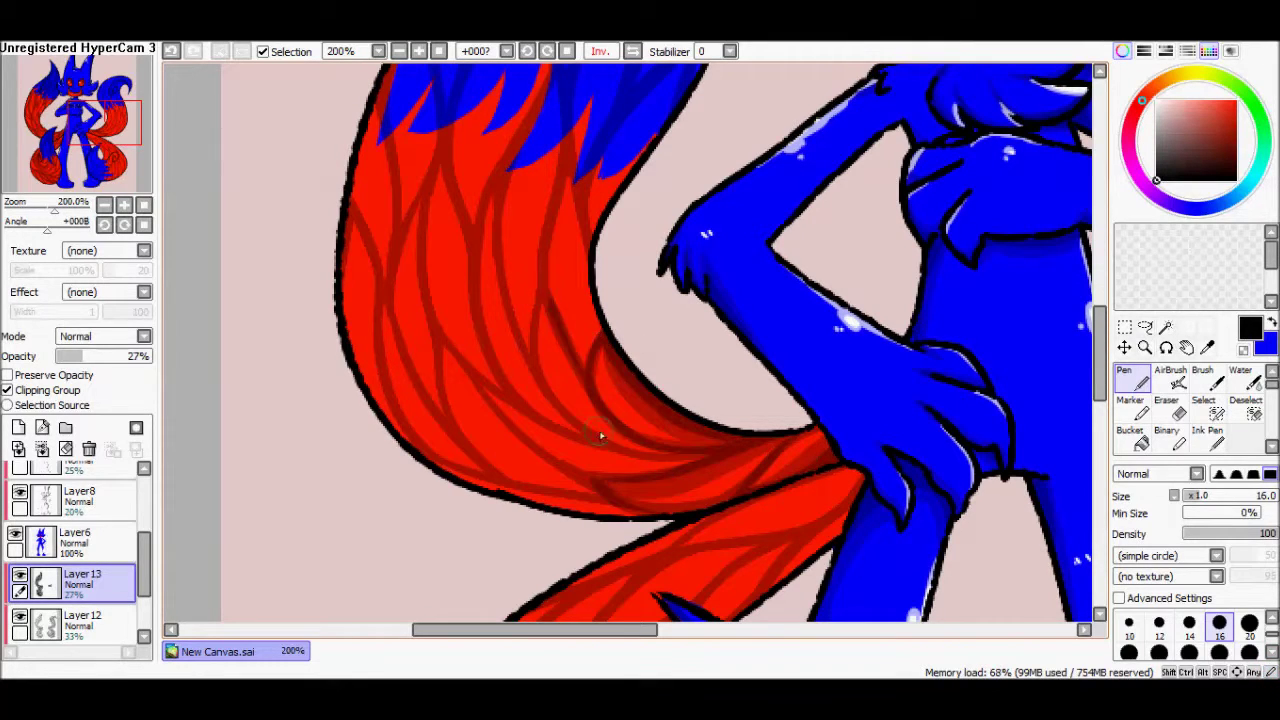
left_click_drag(585, 428, 532, 300)
left_click_drag(612, 440, 536, 310)
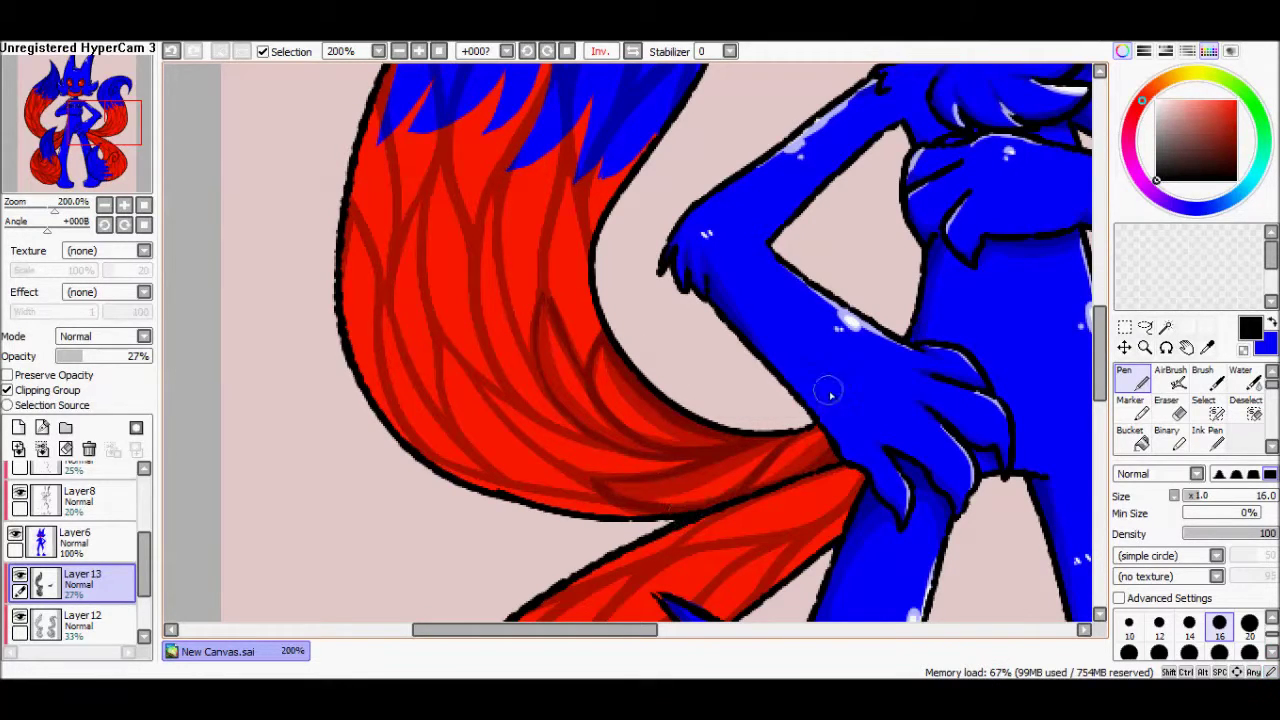
Step: Add shading strokes through the middle and along the outer bend of the upper tail on the hip hand's side
left_click_drag(580, 440, 458, 350)
left_click_drag(638, 472, 494, 398)
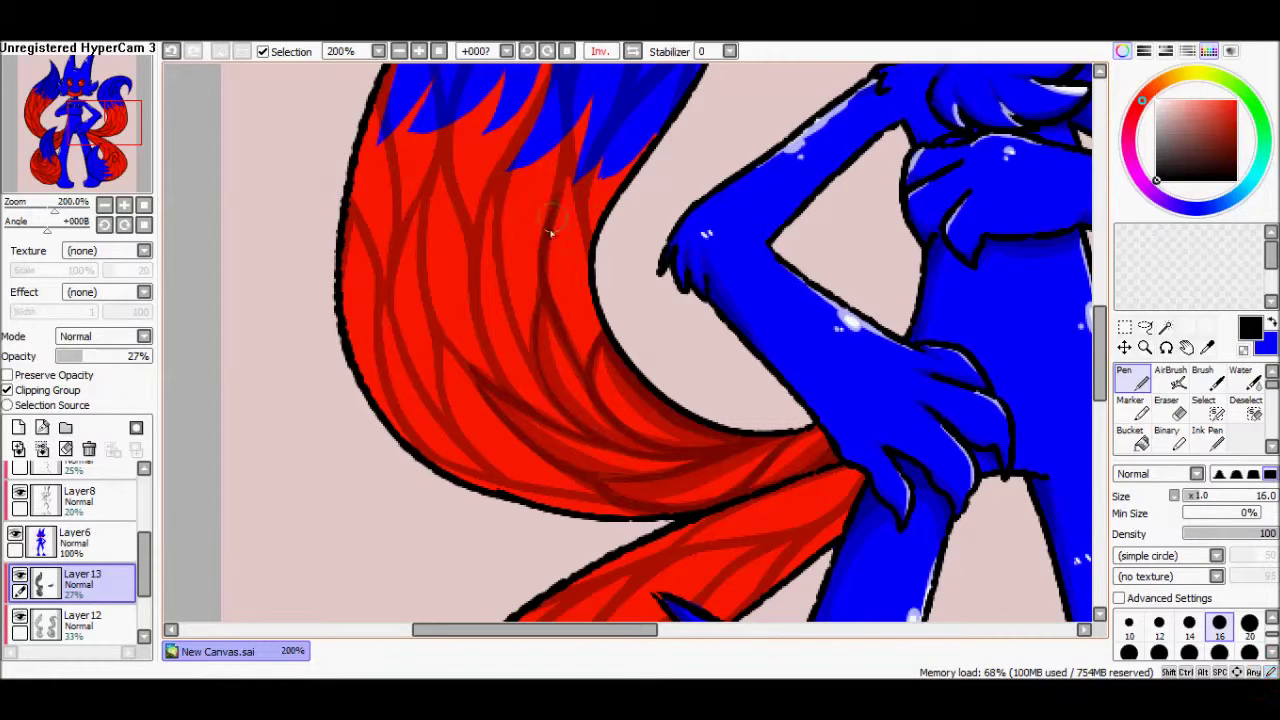
left_click_drag(566, 145, 587, 358)
mouse_move(488, 469)
left_mouse_down()
mouse_move(432, 382)
mouse_move(436, 330)
left_mouse_up()
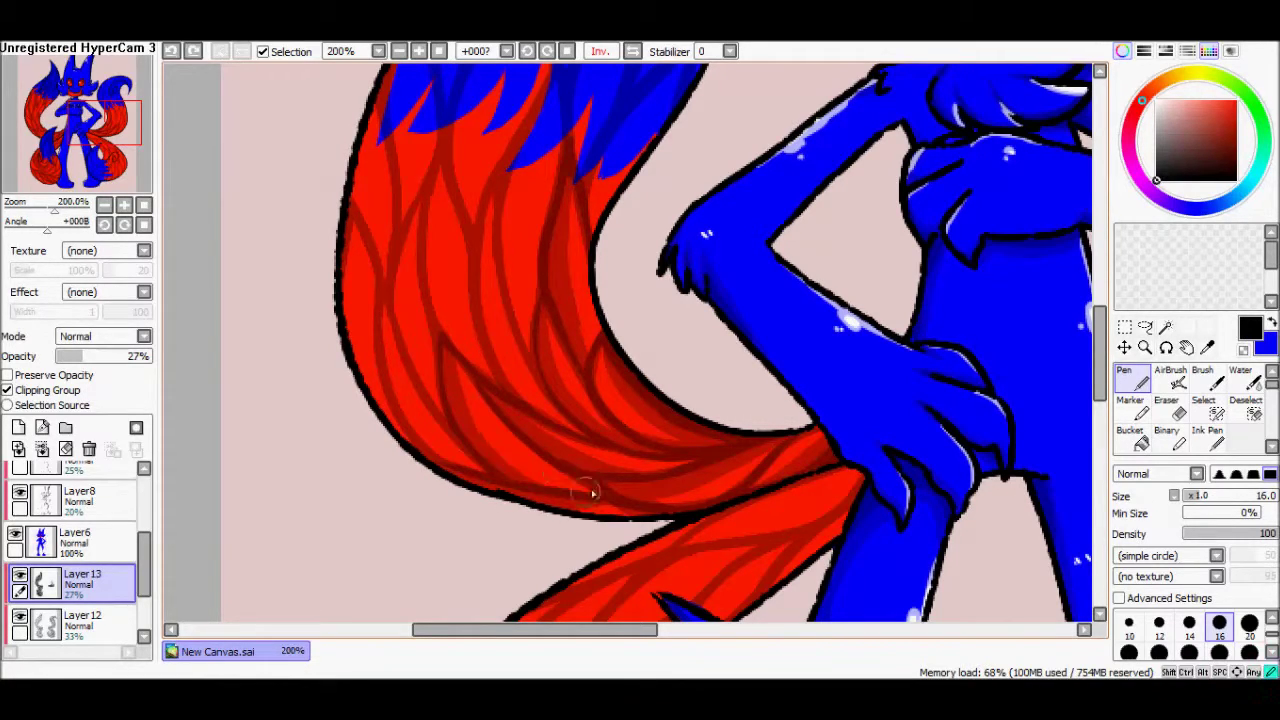
mouse_move(440, 470)
left_mouse_down()
mouse_move(453, 432)
mouse_move(448, 458)
mouse_move(356, 228)
left_mouse_up()
left_click_drag(425, 440, 340, 196)
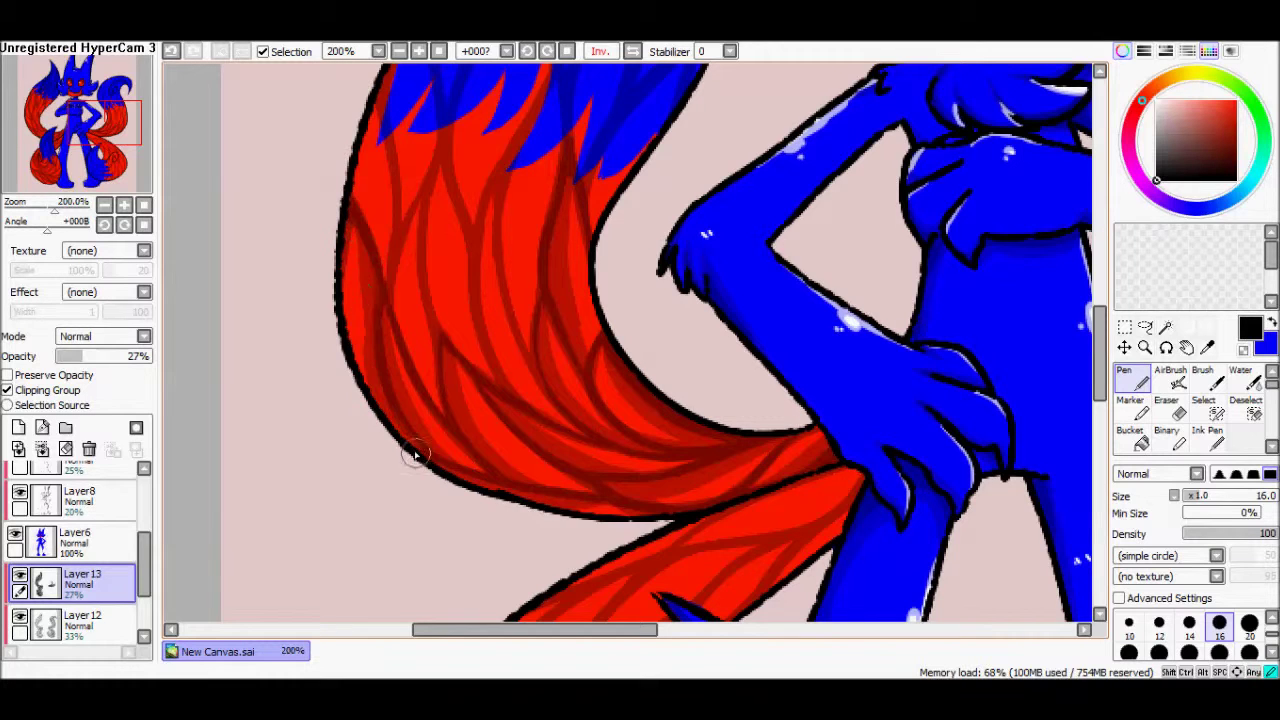
Step: Shade the fur strands along the outer edge of that tail's red upper part
left_click_drag(366, 384, 362, 292)
scroll(373, 212, "up", 3)
left_click_drag(373, 212, 360, 330)
left_click_drag(378, 246, 400, 310)
left_click_drag(430, 410, 410, 290)
left_click_drag(442, 450, 394, 324)
left_click_drag(414, 430, 404, 360)
Step: Paint shading strokes up the centre of that tail's red upper part towards the blue tip
left_click_drag(510, 498, 468, 324)
mouse_move(560, 530)
left_mouse_down()
mouse_move(494, 340)
mouse_move(455, 282)
left_mouse_up()
left_click_drag(490, 488, 432, 240)
left_click_drag(440, 336, 430, 238)
scroll(667, 305, "up", 3)
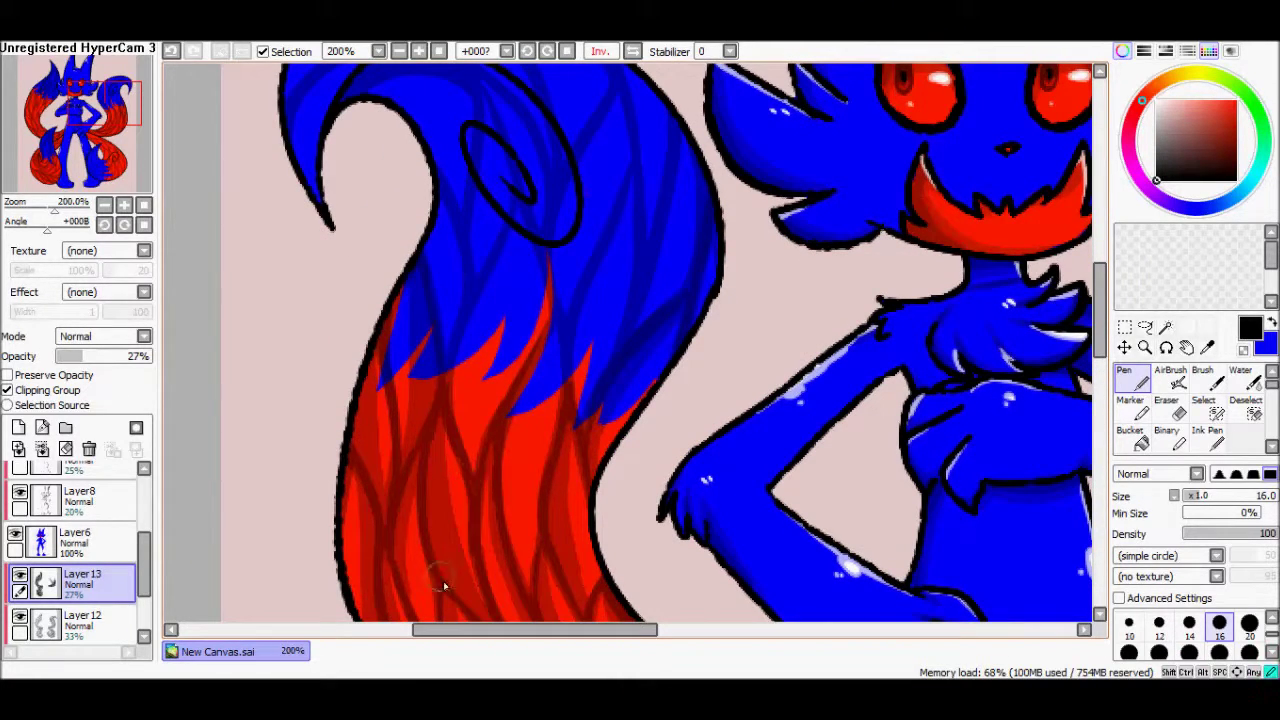
Step: Add shading strokes where the red fur meets the blue tip on the upper tail beside the hip hand
left_click_drag(528, 584, 550, 322)
left_click_drag(476, 468, 523, 214)
left_click_drag(515, 382, 540, 210)
left_click_drag(558, 334, 586, 302)
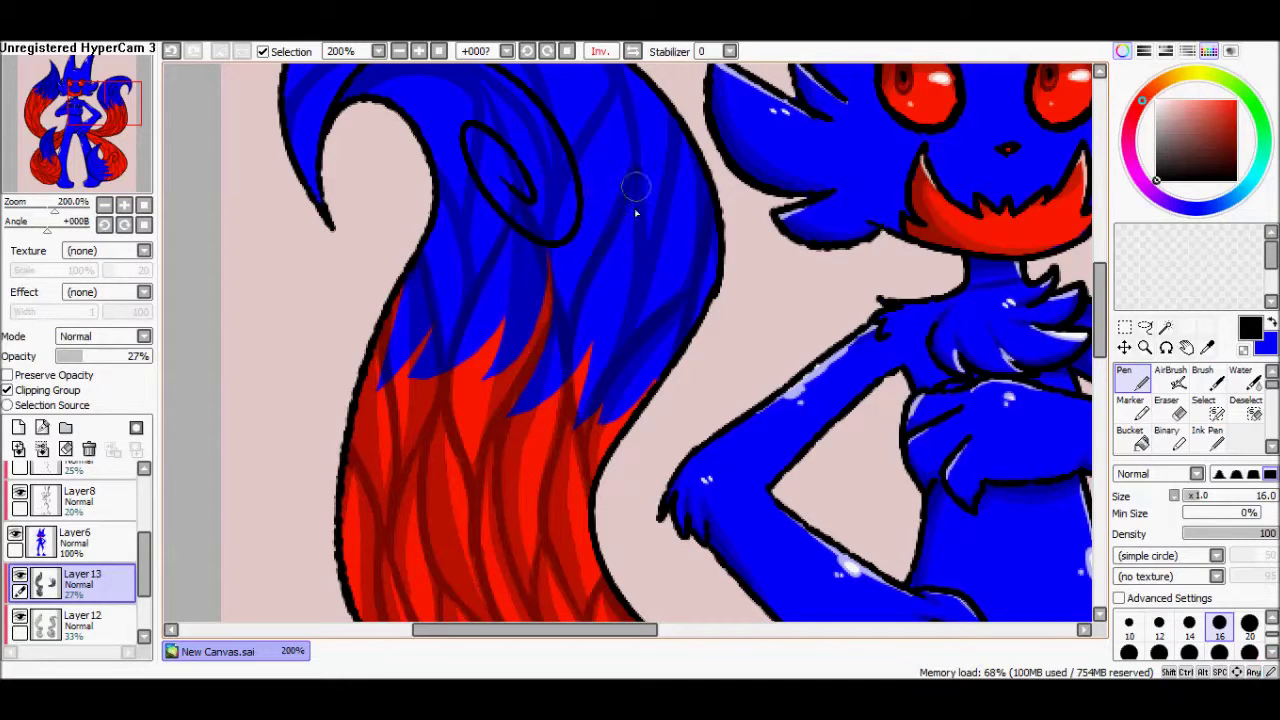
Step: Shade the blue tip of that upper tail with strokes following the fur strands around its swirl and up to the curl
scroll(650, 275, "up", 3)
left_click_drag(560, 362, 596, 256)
left_click_drag(612, 220, 640, 190)
left_click_drag(447, 320, 430, 401)
left_click_drag(472, 196, 494, 254)
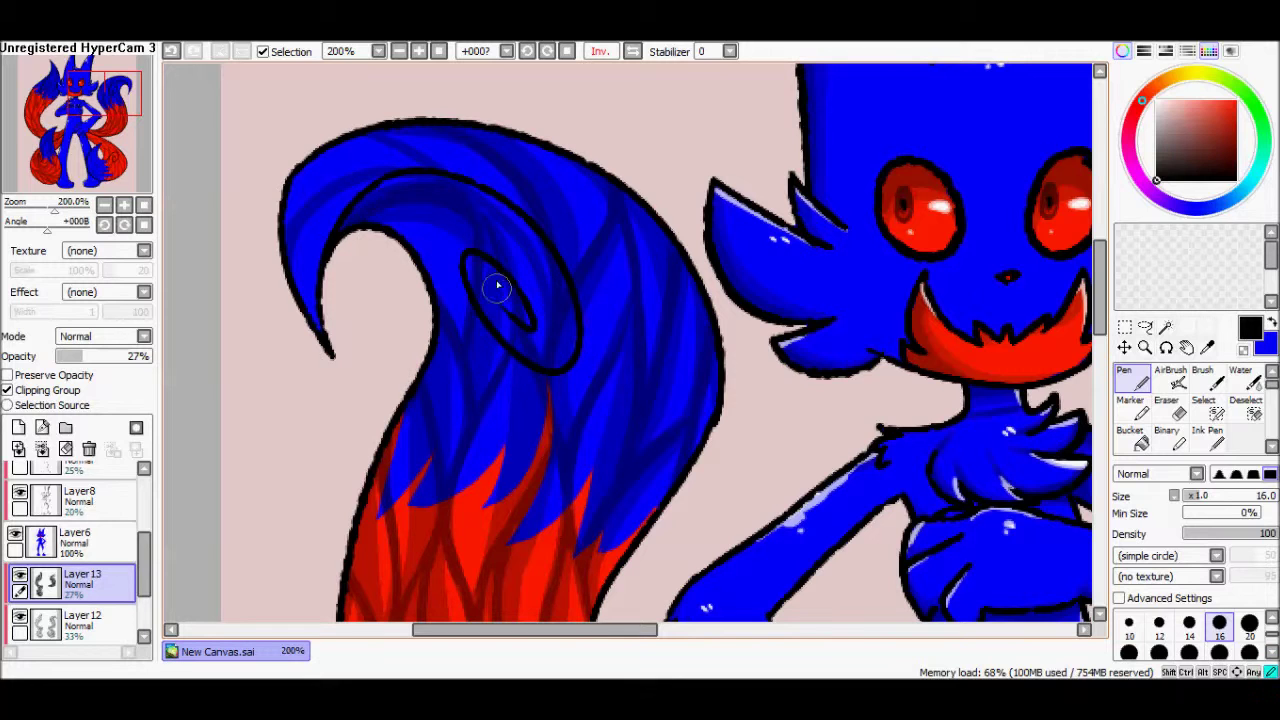
scroll(886, 297, "up", 2)
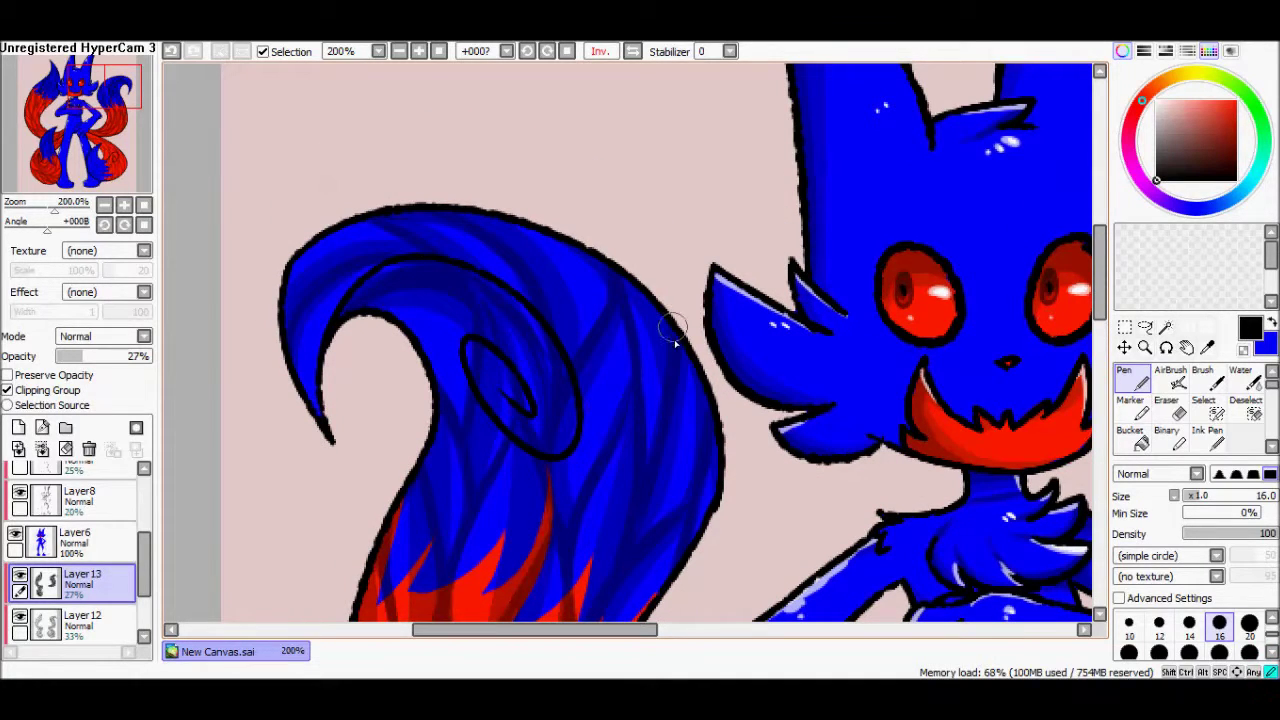
Step: Shade the red base and inner bend of the lower tail on the hip hand's side
scroll(464, 232, "down", 5)
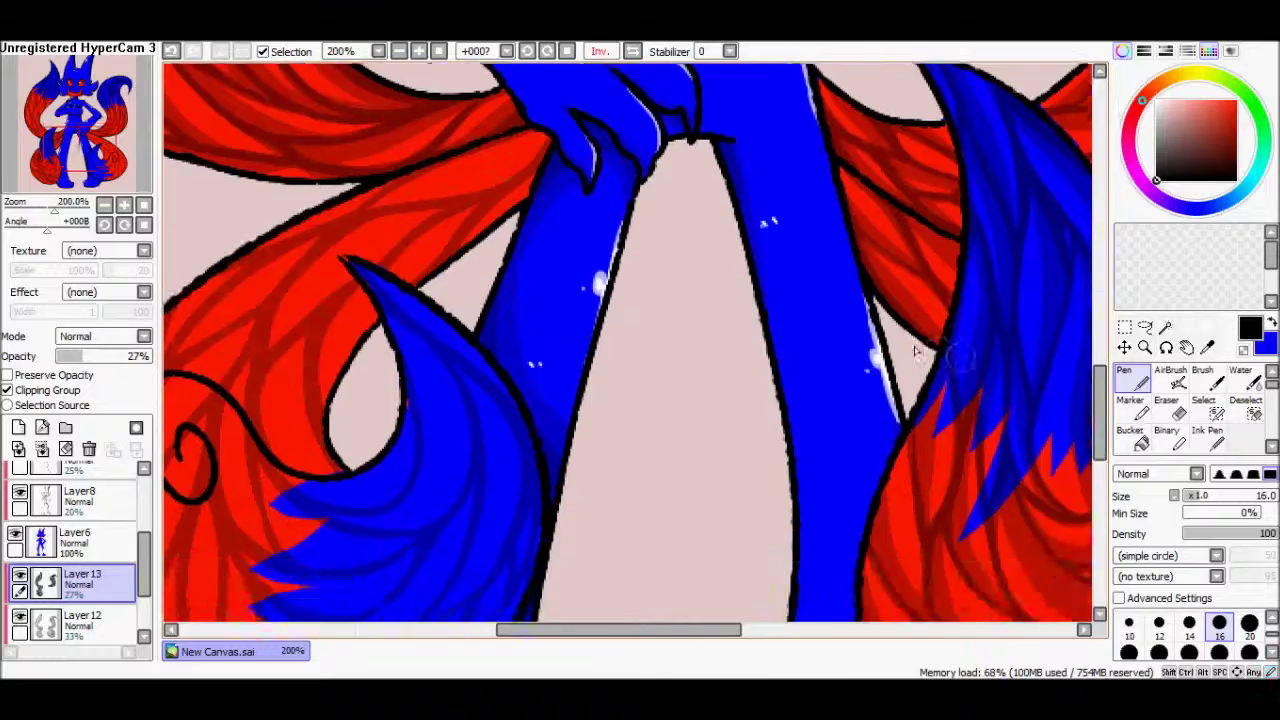
key("h")
scroll(560, 200, "down", 1)
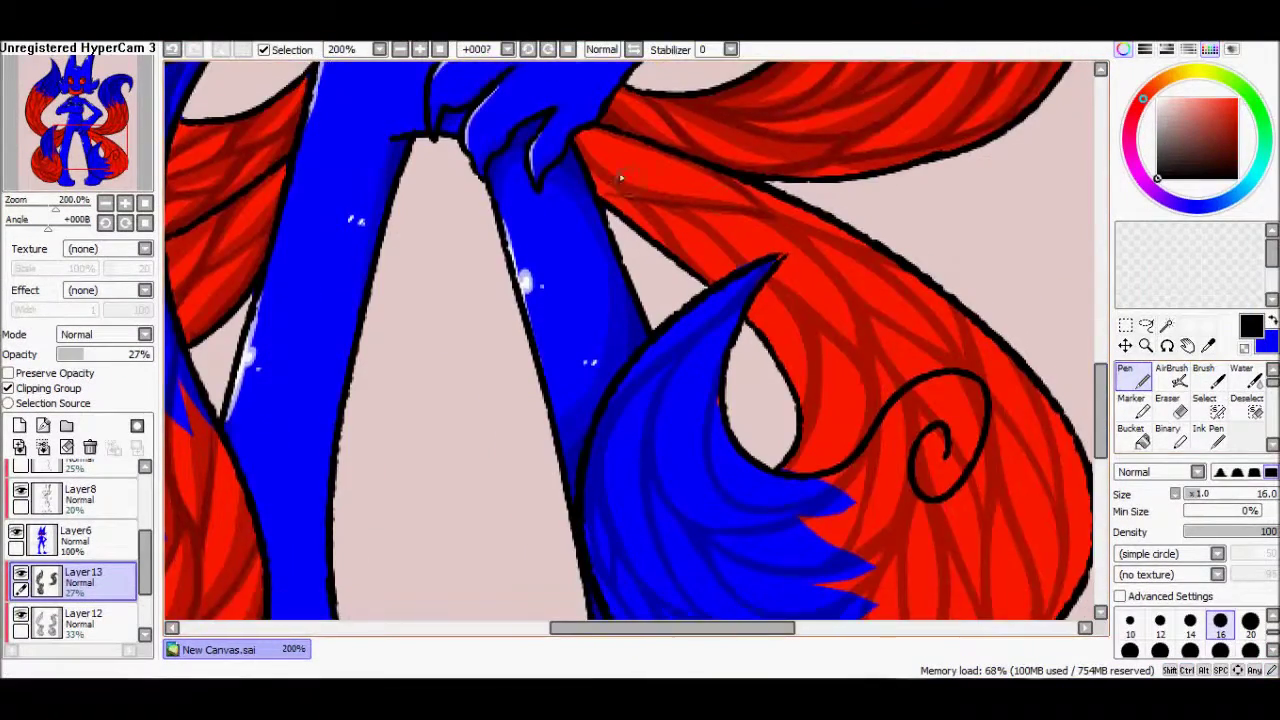
key("h")
left_click_drag(628, 150, 618, 220)
left_click_drag(510, 205, 395, 360)
left_click_drag(490, 282, 390, 372)
left_click_drag(605, 205, 455, 410)
left_click_drag(470, 305, 438, 440)
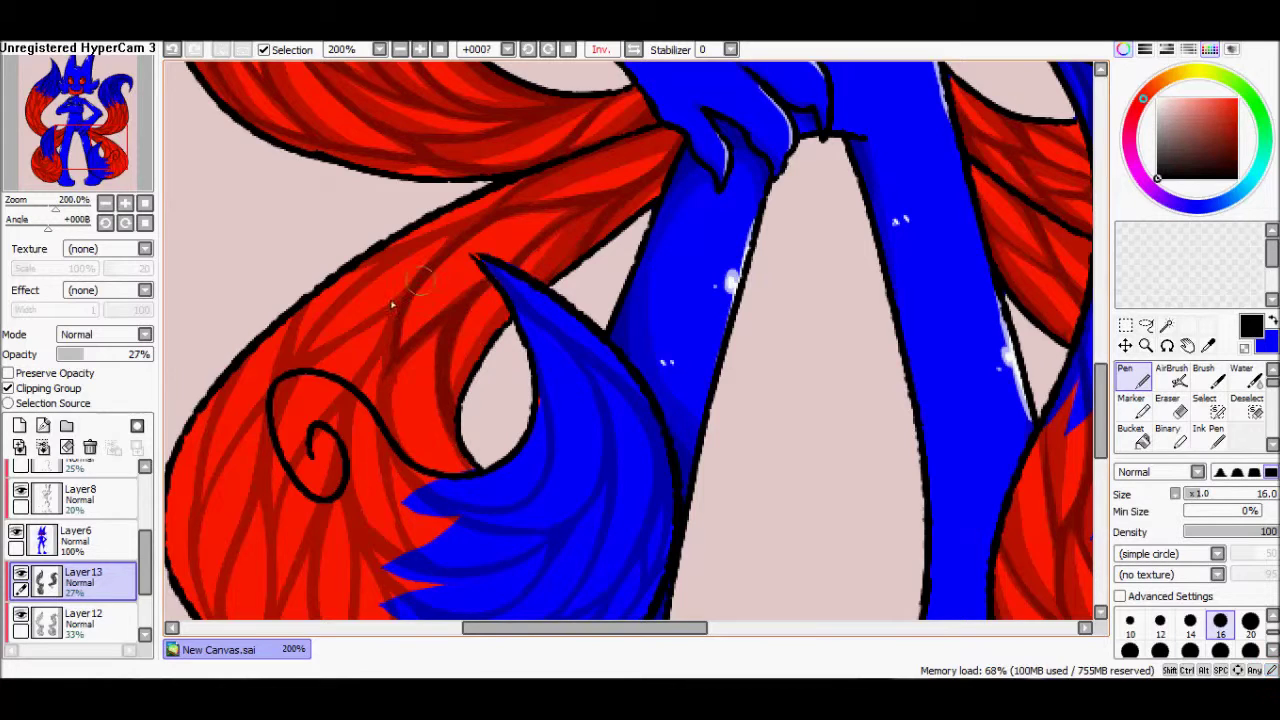
Step: Paint shading strokes along the outer edge of that lower tail's red fur and around its swirl
left_click_drag(575, 195, 405, 335)
left_click_drag(515, 185, 390, 250)
mouse_move(435, 240)
left_mouse_down()
mouse_move(278, 388)
mouse_move(290, 390)
left_mouse_up()
mouse_move(290, 390)
left_mouse_down()
mouse_move(400, 235)
mouse_move(300, 375)
left_mouse_up()
left_click_drag(320, 260, 302, 465)
left_click_drag(394, 162, 312, 330)
left_click_drag(328, 245, 292, 445)
left_click_drag(360, 375, 330, 478)
left_click_drag(372, 262, 314, 460)
left_click_drag(390, 292, 381, 516)
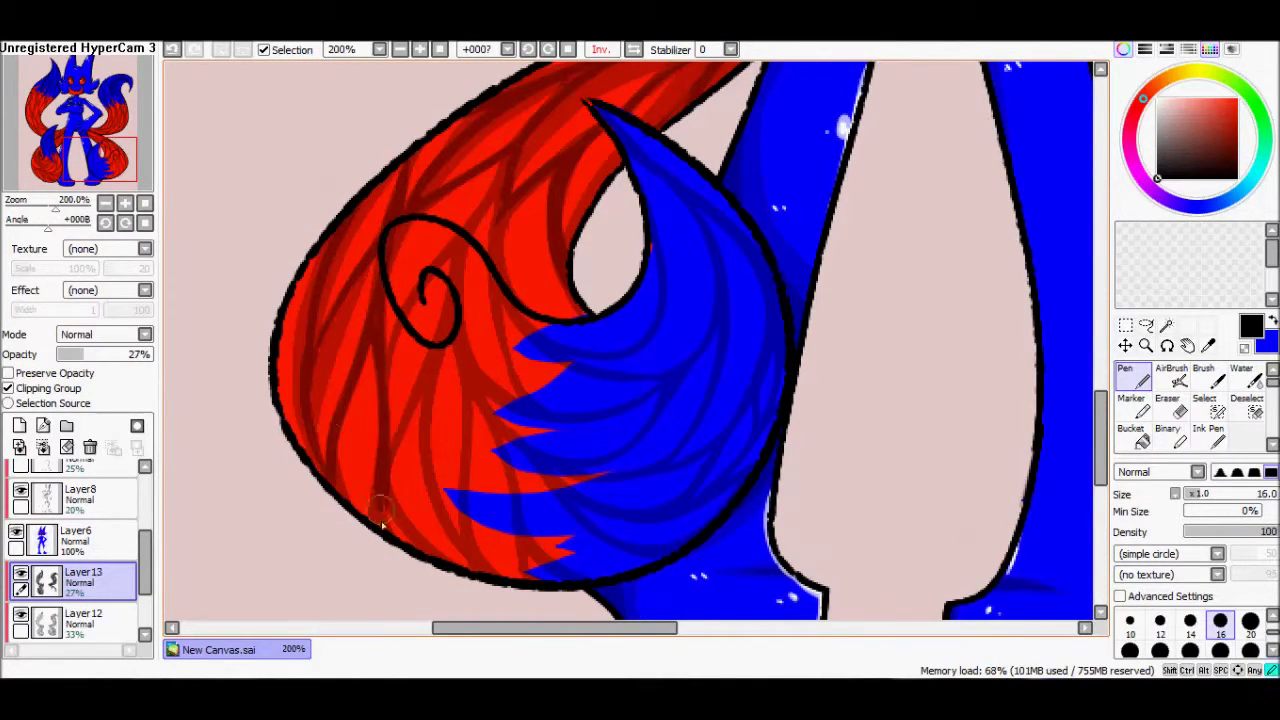
Step: Shade the red fur strands below that tail's swirl and across the bend above it
left_click_drag(385, 340, 345, 515)
left_click_drag(430, 485, 400, 555)
left_click_drag(450, 310, 395, 450)
left_click_drag(555, 165, 480, 220)
left_click_drag(495, 165, 420, 340)
left_click_drag(440, 345, 395, 430)
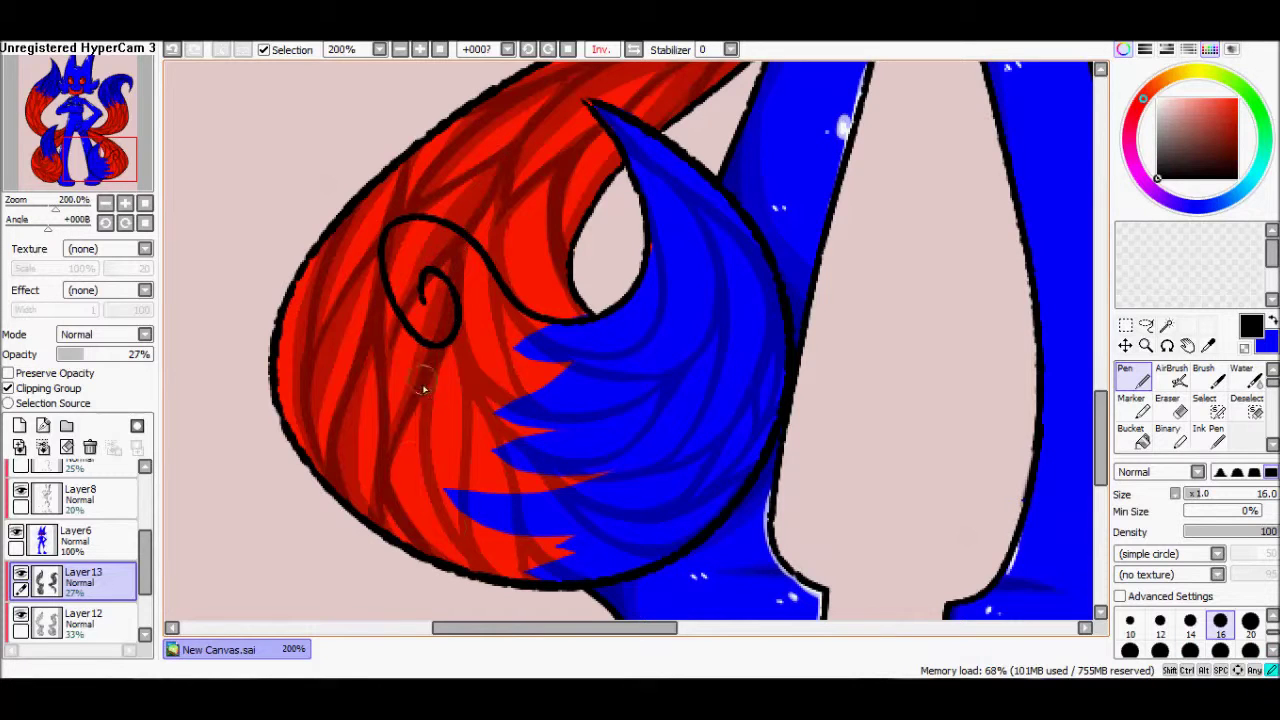
Step: Shade the red strands bordering that lower tail's jagged blue tip and carry the strokes into the blue fur
left_click_drag(423, 389, 450, 560)
left_click_drag(440, 420, 412, 565)
mouse_move(462, 330)
left_mouse_down()
mouse_move(462, 545)
mouse_move(500, 495)
left_mouse_up()
left_click_drag(500, 500, 535, 551)
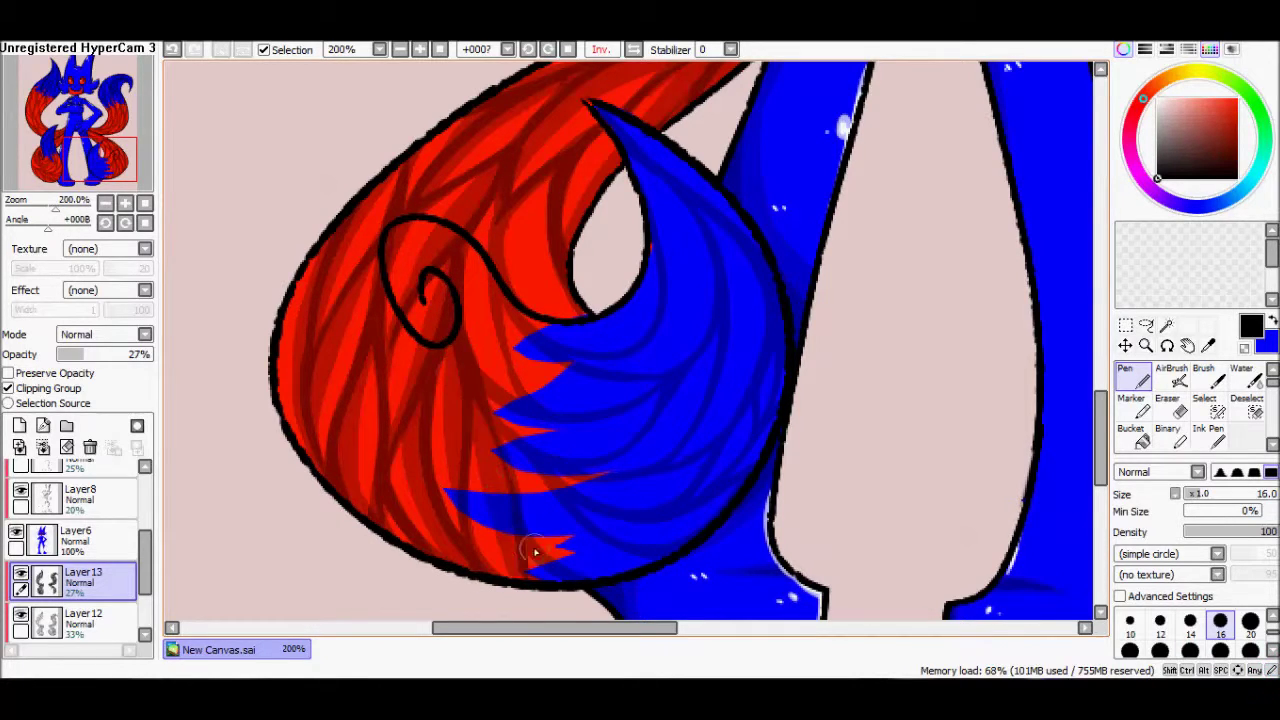
left_click_drag(502, 185, 498, 395)
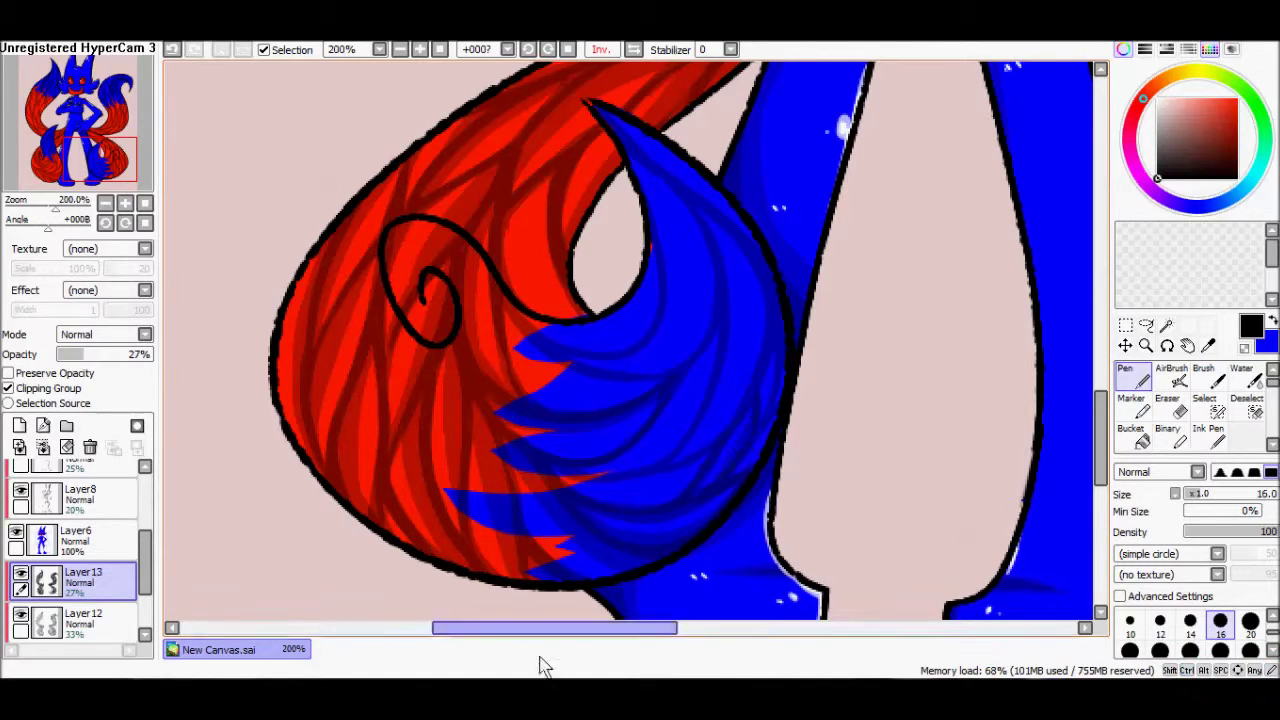
Step: Switch to Facebook in the browser to check the chats and notifications, and return to the drawing
key("alt+Tab")
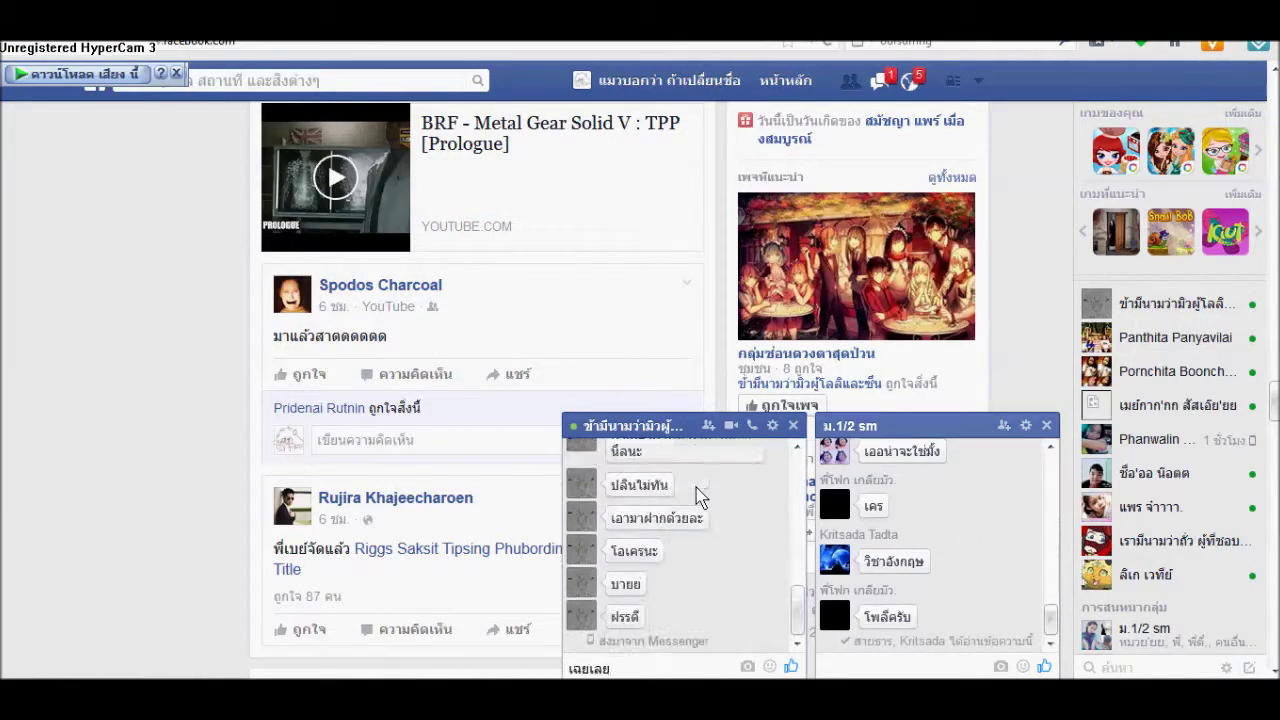
key("alt+Tab")
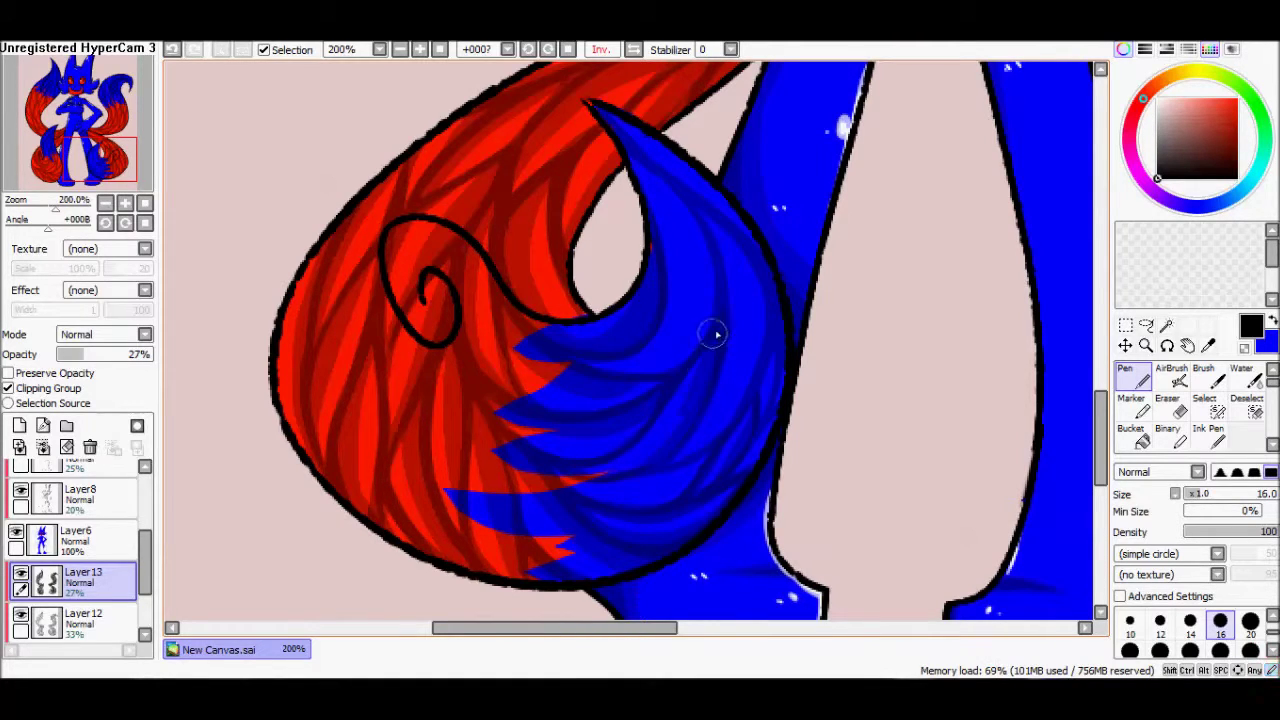
key("alt+Tab")
left_click(909, 81)
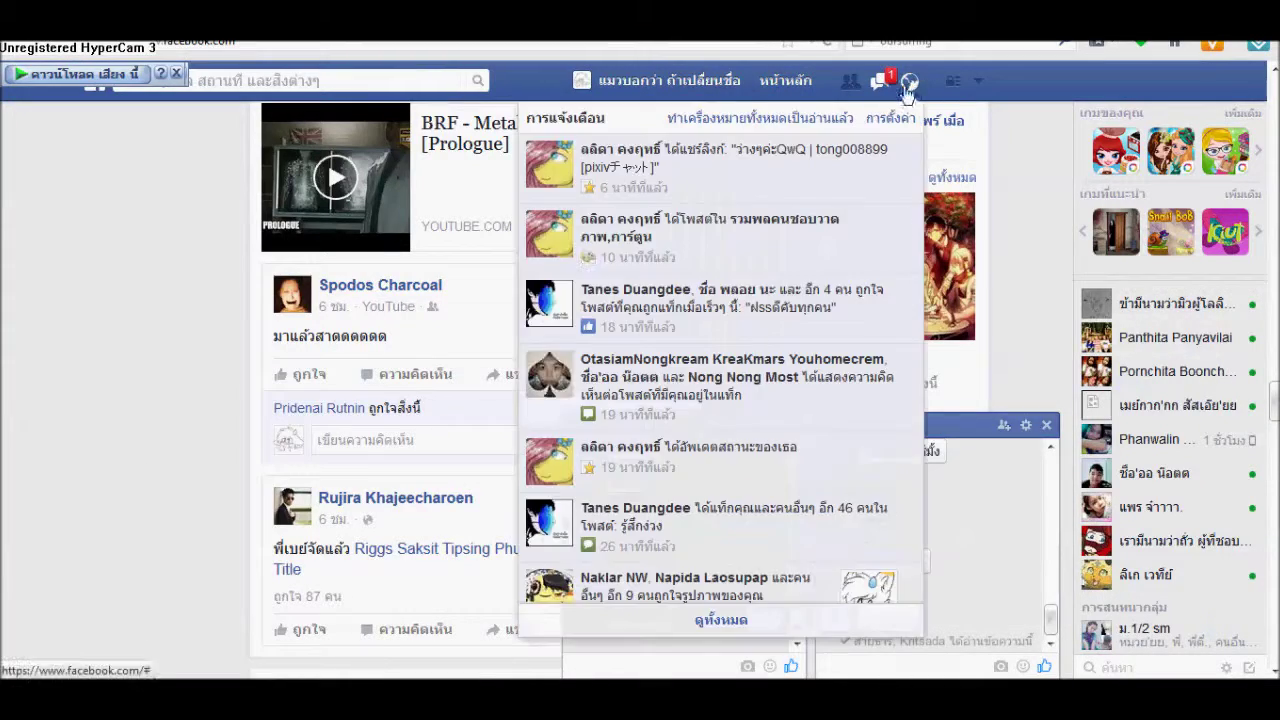
key("alt+Tab")
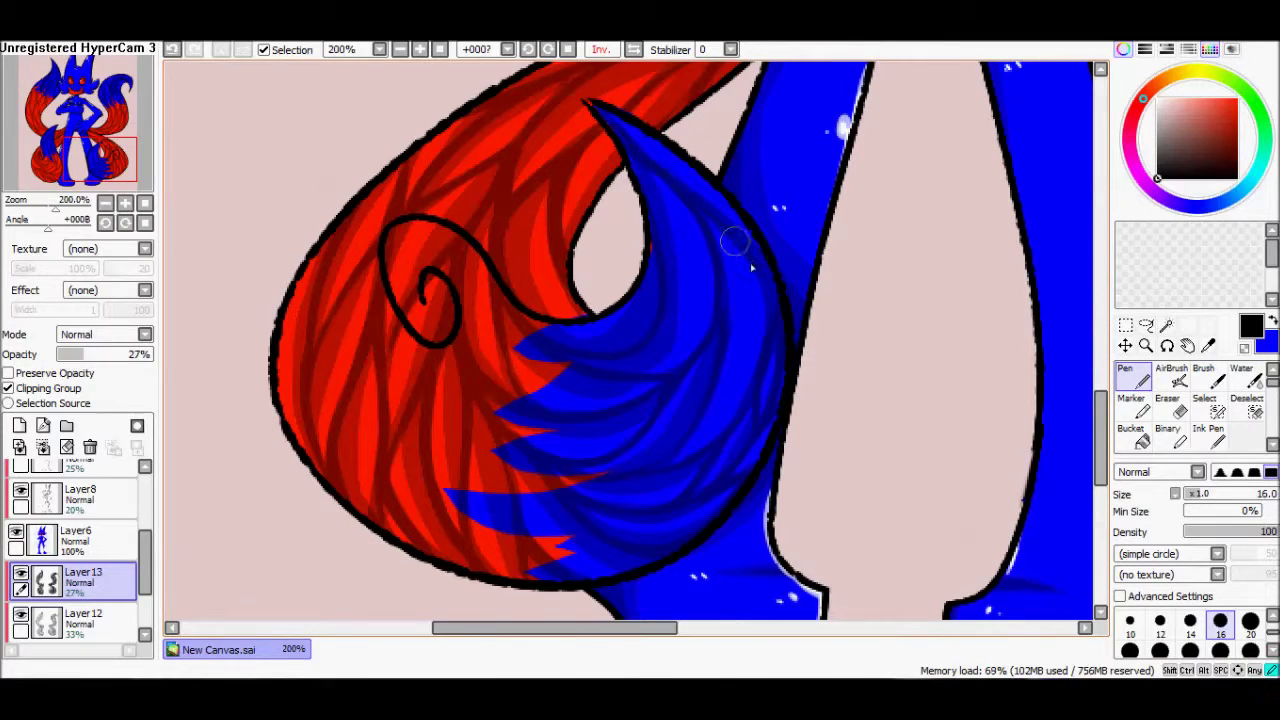
Step: Lower the opacity of the two tail shading layers, Layer13 to 25% and Layer12 to 21%
key("minus")
key("minus")
key("minus")
left_click_drag(90, 355, 84, 358)
Step: On a new clipping layer at full opacity, paint white size 20 highlights along the outer edge of the lower tail on the folded arm's side
key("ctrl+shift+n")
scroll(630, 340, "down", 3)
key("plus")
key("plus")
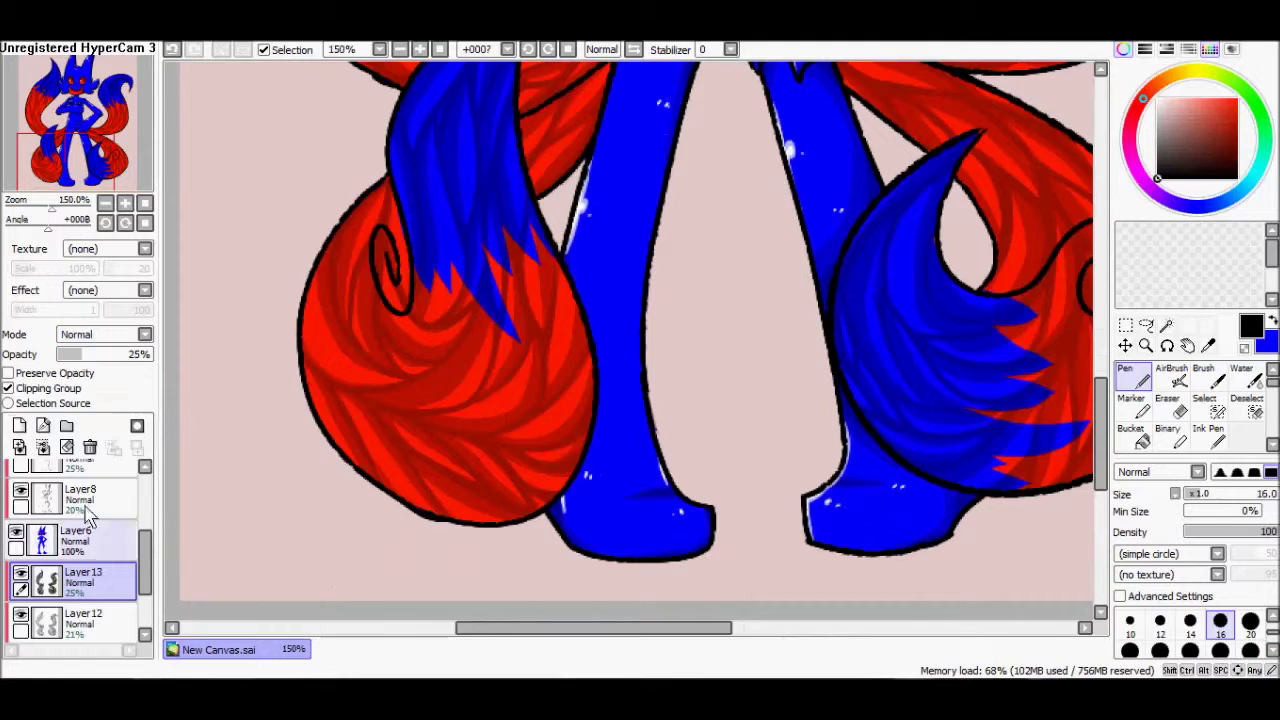
scroll(570, 137, "up", 5)
key("bracketright")
mouse_move(558, 135)
left_mouse_down()
mouse_move(405, 255)
mouse_move(310, 483)
mouse_move(318, 540)
left_mouse_up()
scroll(318, 540, "down", 5)
scroll(525, 205, "up", 10)
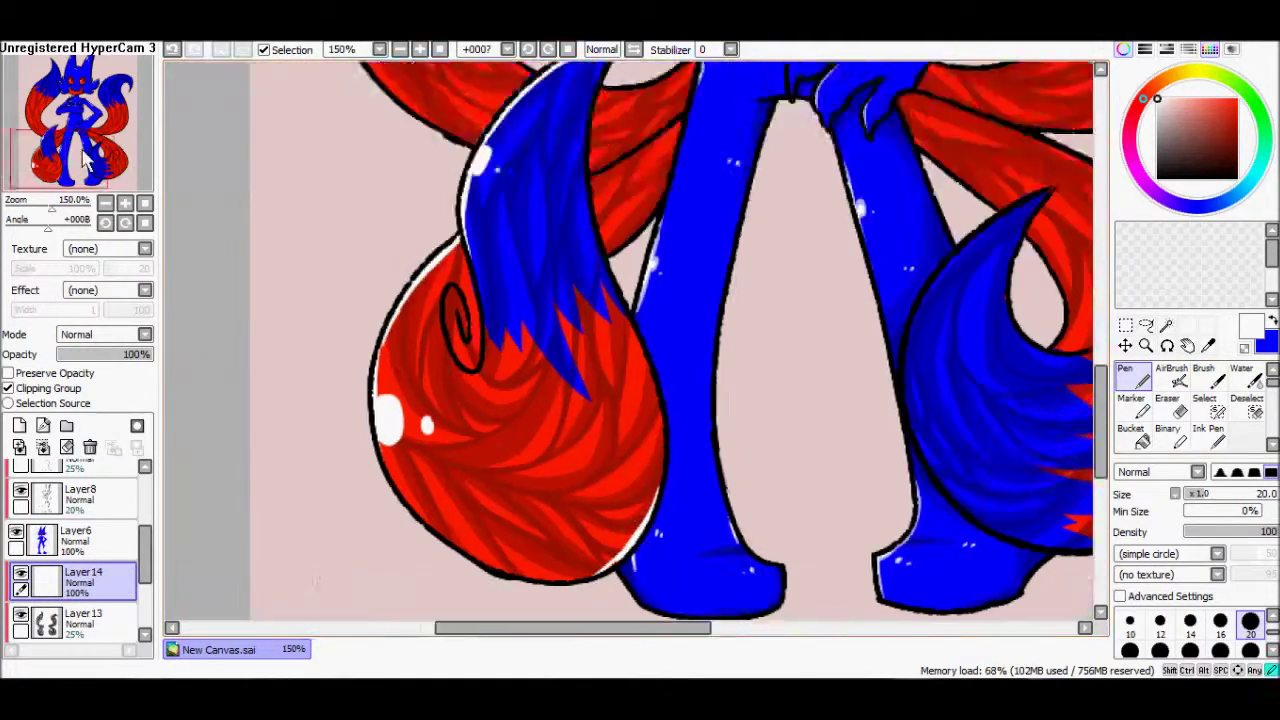
mouse_move(525, 205)
left_mouse_down()
mouse_move(358, 392)
mouse_move(305, 505)
left_mouse_up()
left_click_drag(400, 400, 405, 445)
Step: Paint white edge highlights and shine spots on the lower tail by the hip hand and on both upper tails
mouse_move(72, 148)
left_mouse_down()
mouse_move(65, 170)
mouse_move(128, 178)
left_mouse_up()
mouse_move(565, 437)
left_mouse_down()
mouse_move(515, 340)
mouse_move(588, 244)
mouse_move(418, 505)
left_mouse_up()
scroll(600, 448, "down", 5)
left_click(420, 50)
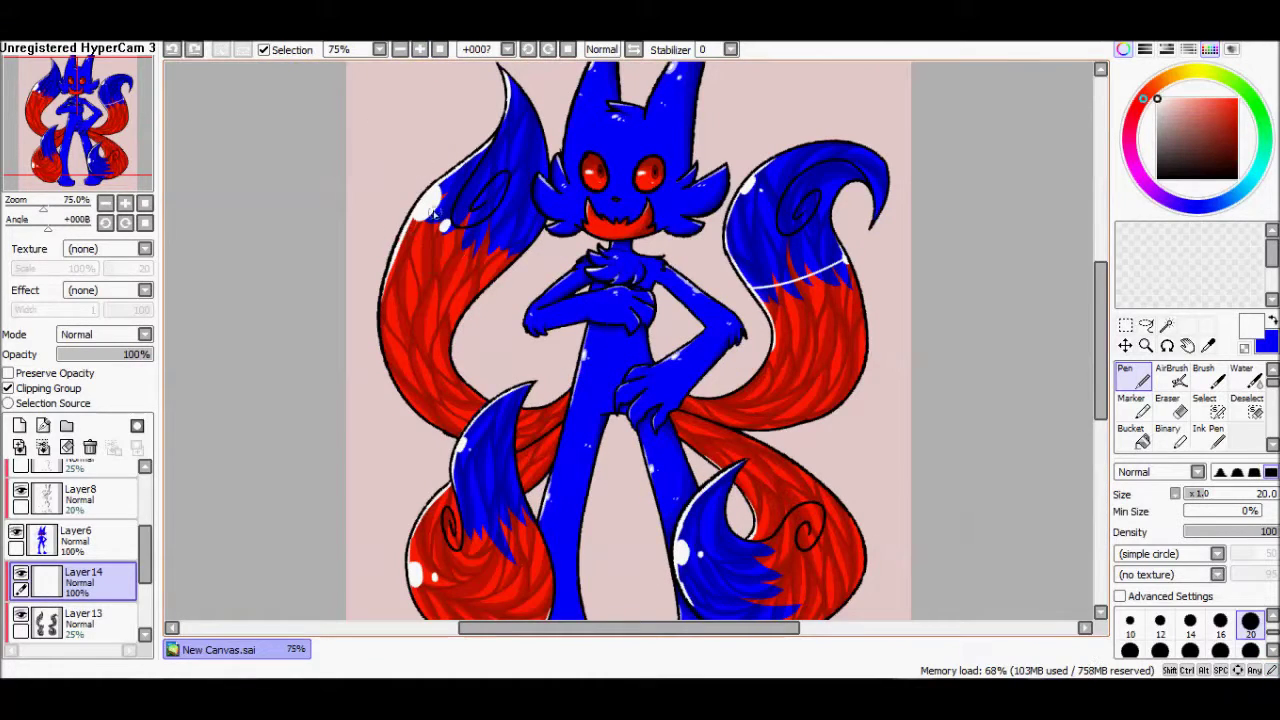
Step: Draw thin curved white bands across the upper tail on the folded arm's side and across both lower tails
left_click_drag(440, 197, 370, 57)
left_click_drag(392, 385, 464, 385)
left_click_drag(316, 140, 398, 173)
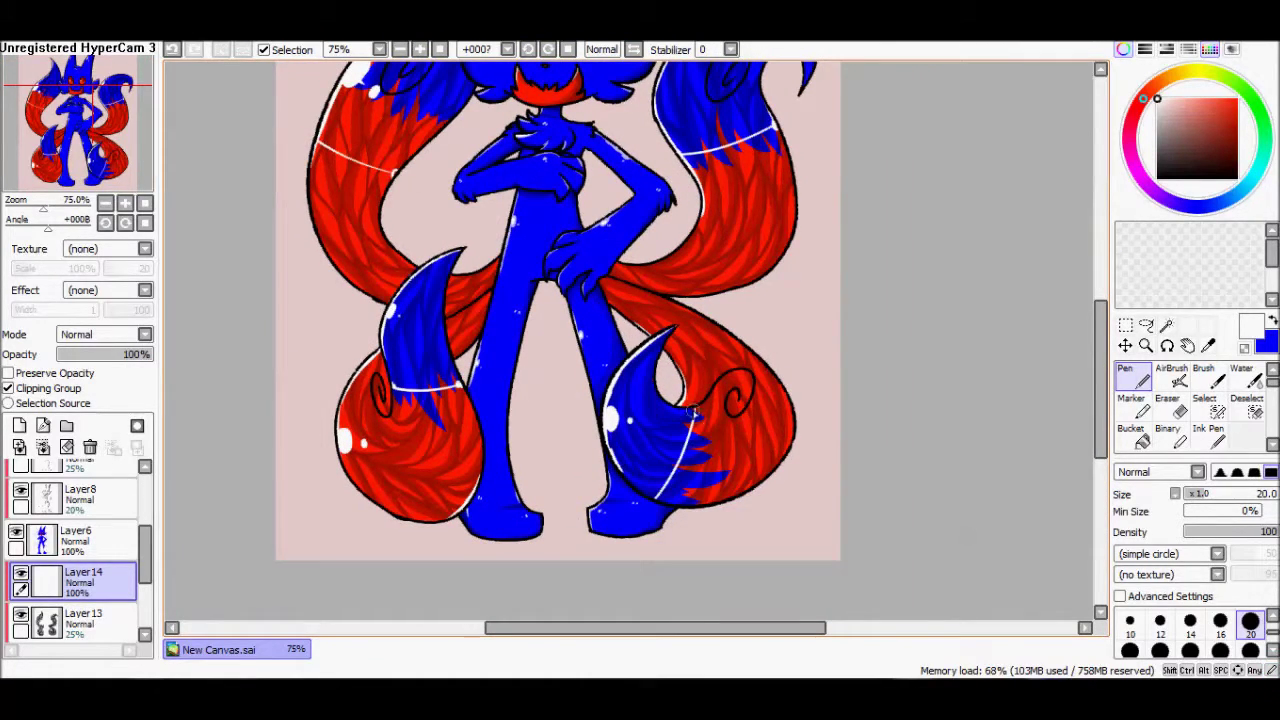
Step: Add a new layer at the bottom of the layer stack and fill it with white as the background
left_click(400, 49)
left_click(29, 608)
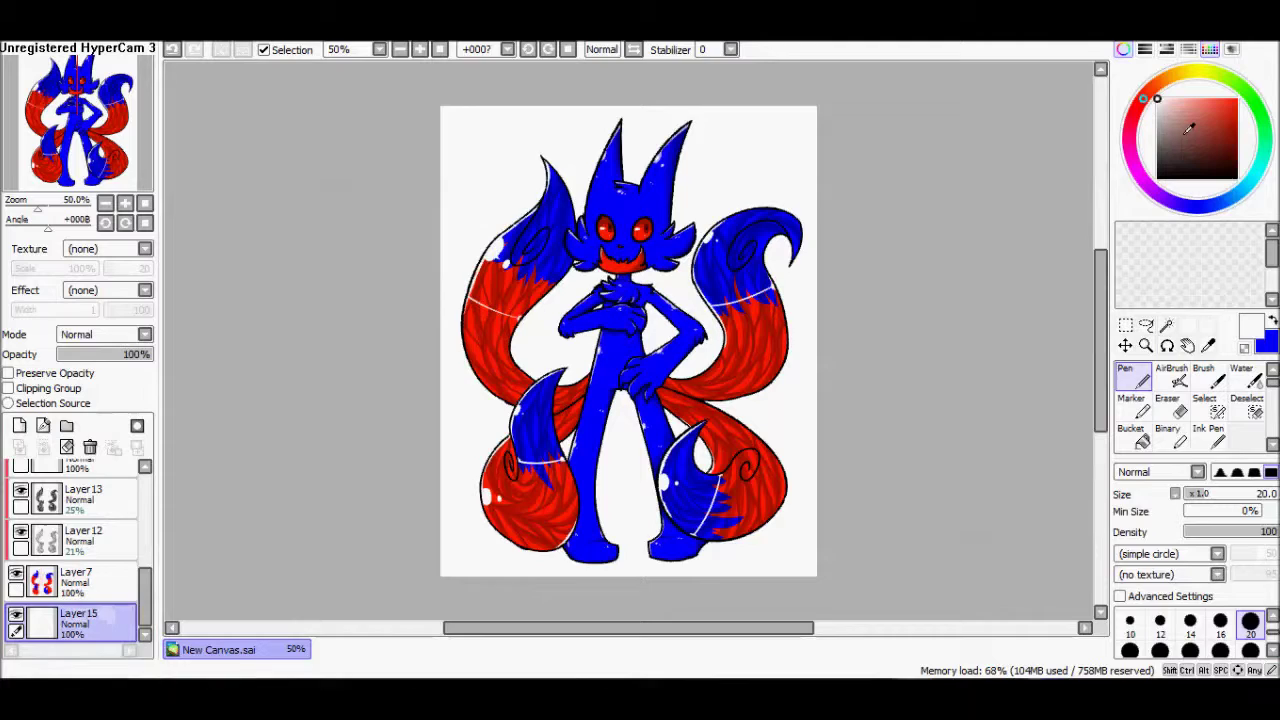
left_click(1143, 440)
Step: Preserve opacity on the line art layer, Layer4, and recolour the inner chest and folded arm lines dark blue with a size 12 Pen
left_click(75, 480)
left_click(8, 373)
scroll(632, 291, "up", 4)
left_click(1133, 377)
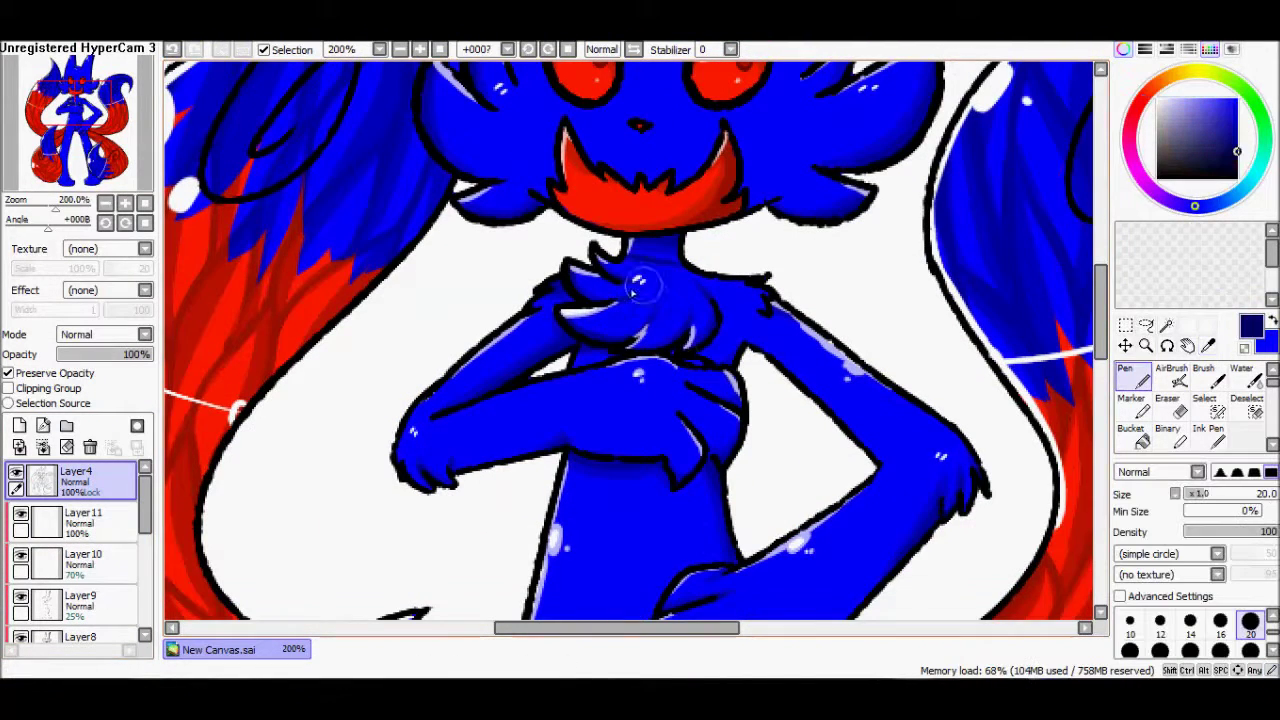
key("bracketleft")
key("bracketleft")
key("bracketleft")
key("bracketleft")
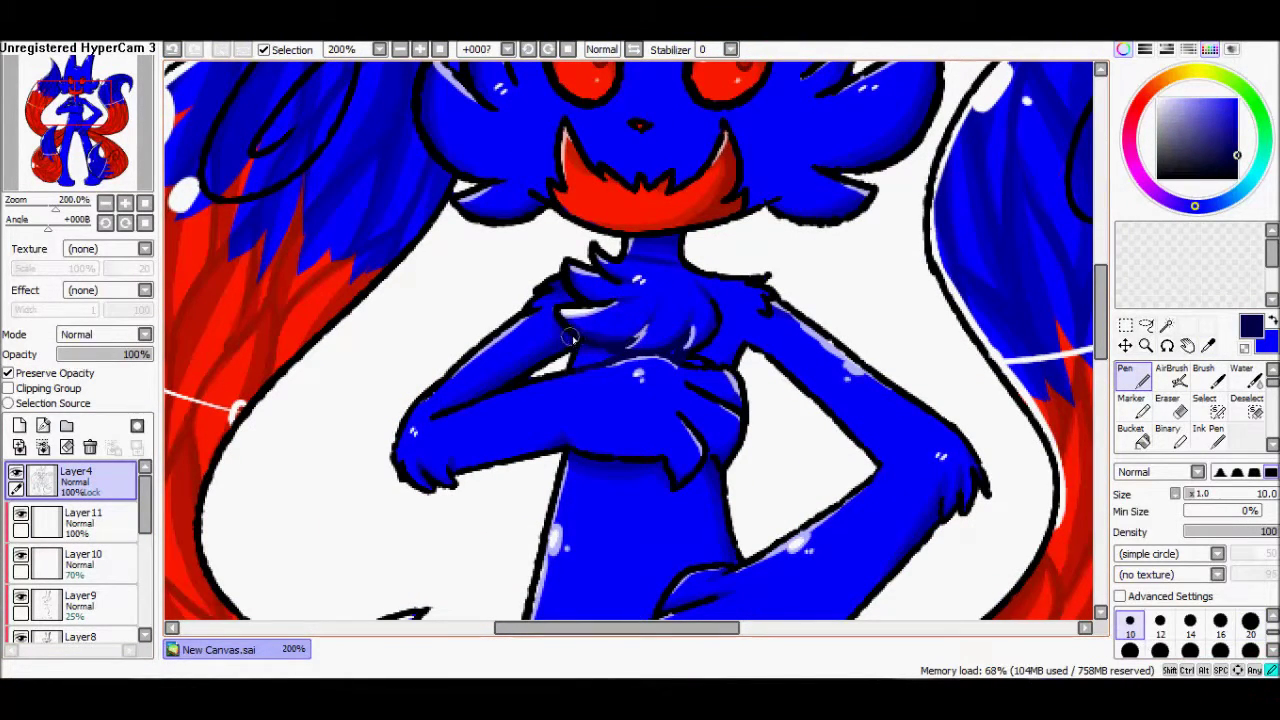
left_click(1170, 628)
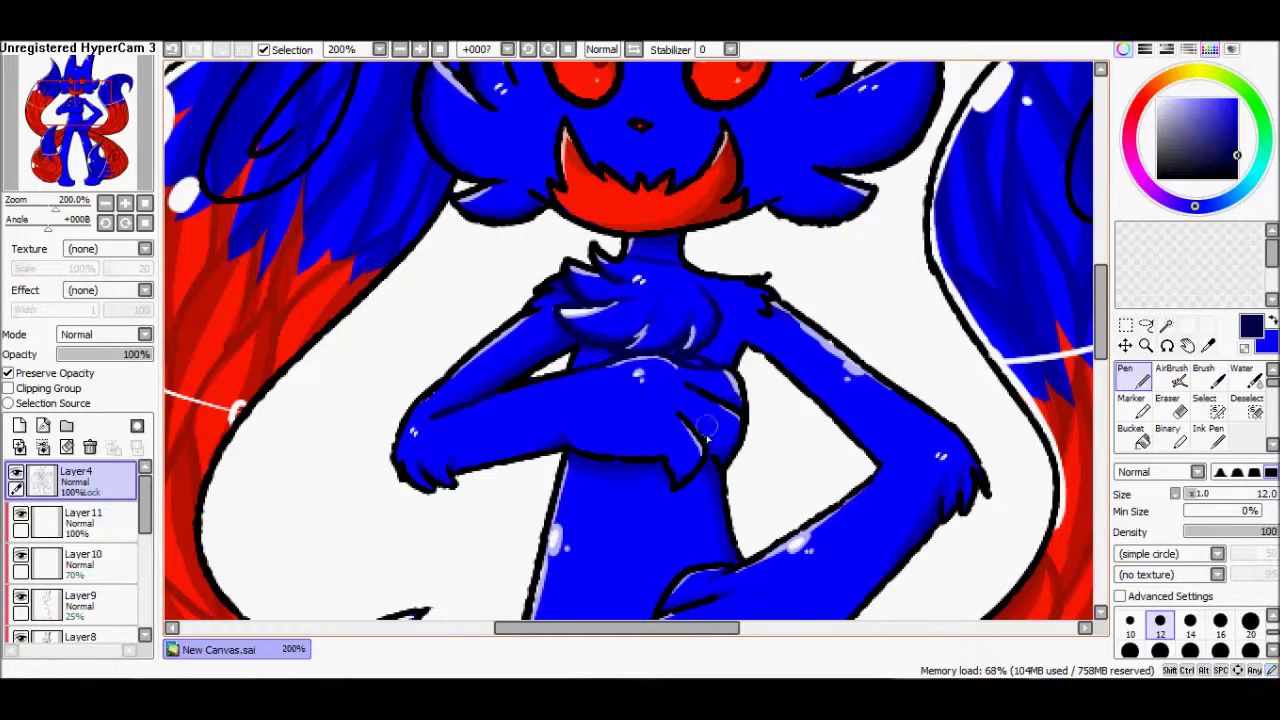
Step: Recolour the inner lines of the hip hand, arms and legs dark blue
scroll(632, 305, "down", 5)
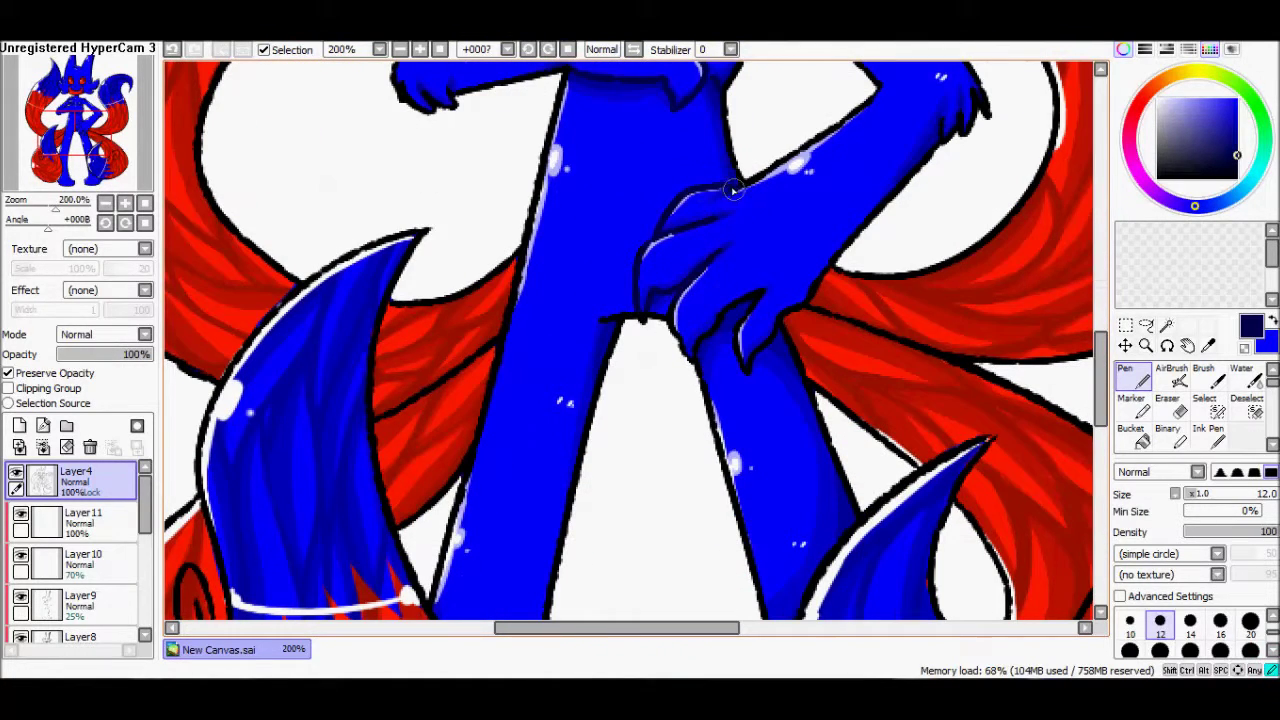
scroll(746, 322, "down", 4)
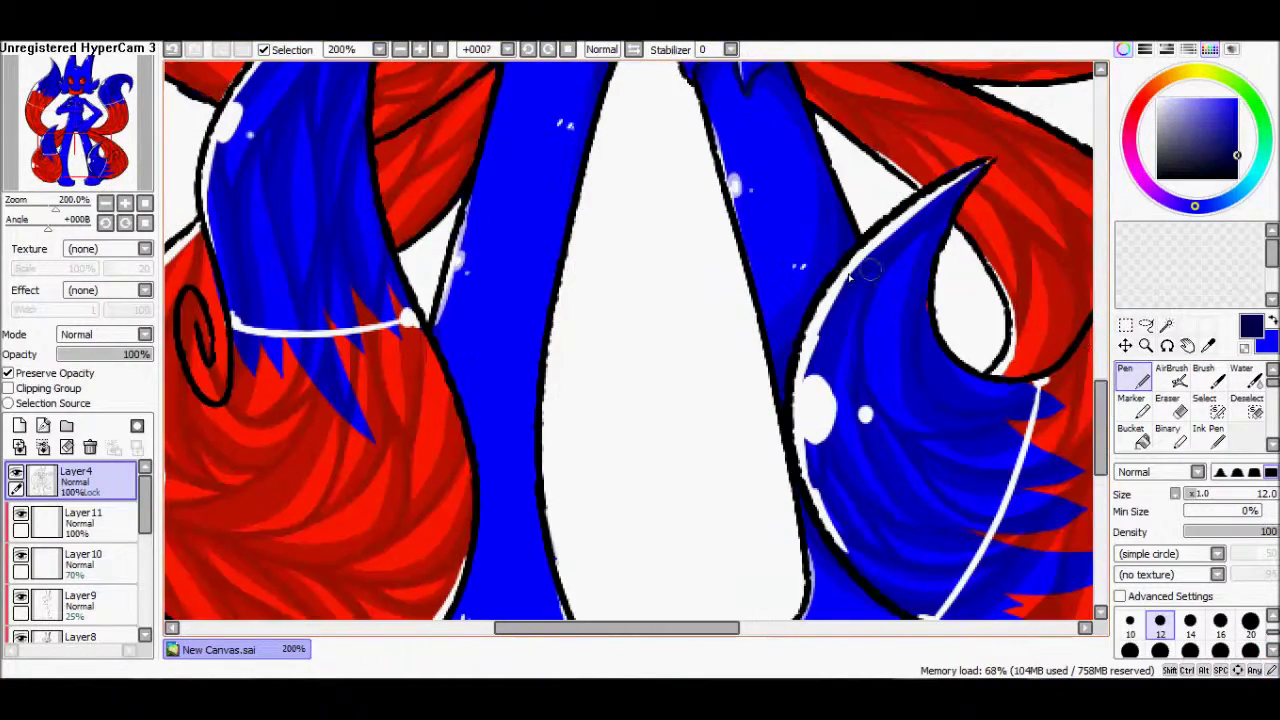
scroll(1105, 455, "down", 3)
scroll(1100, 455, "up", 8)
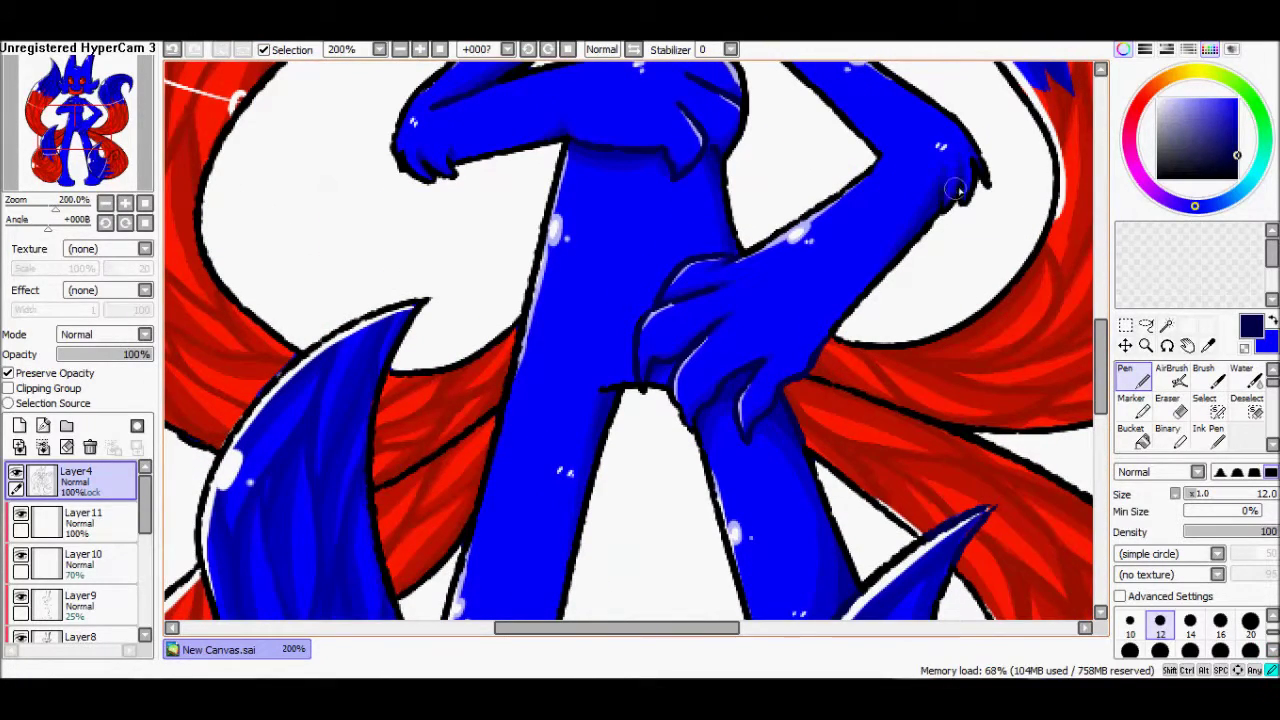
Step: Recolour the inner lines of the head, cheek fur and forehead tuft dark blue
scroll(957, 185, "up", 5)
scroll(806, 133, "up", 3)
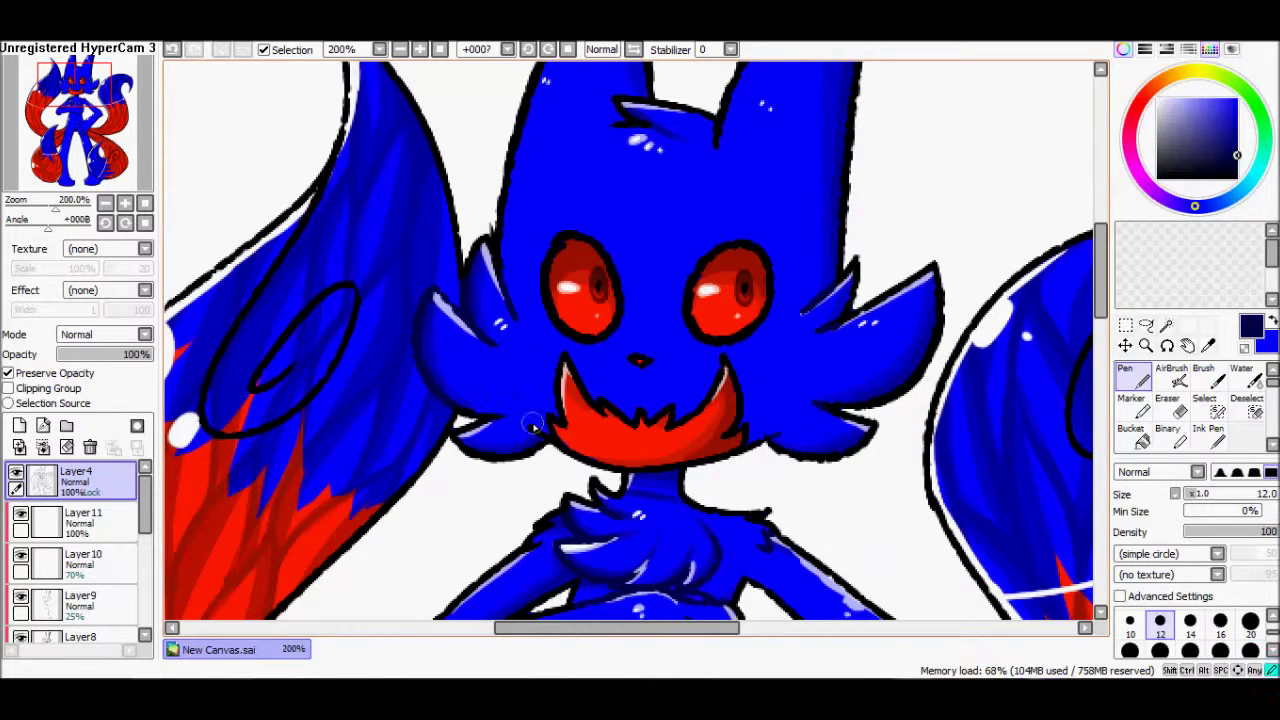
scroll(683, 212, "up", 2)
scroll(460, 247, "down", 1)
Step: Recolour the swirl markings on the tails dark blue
scroll(470, 320, "down", 4)
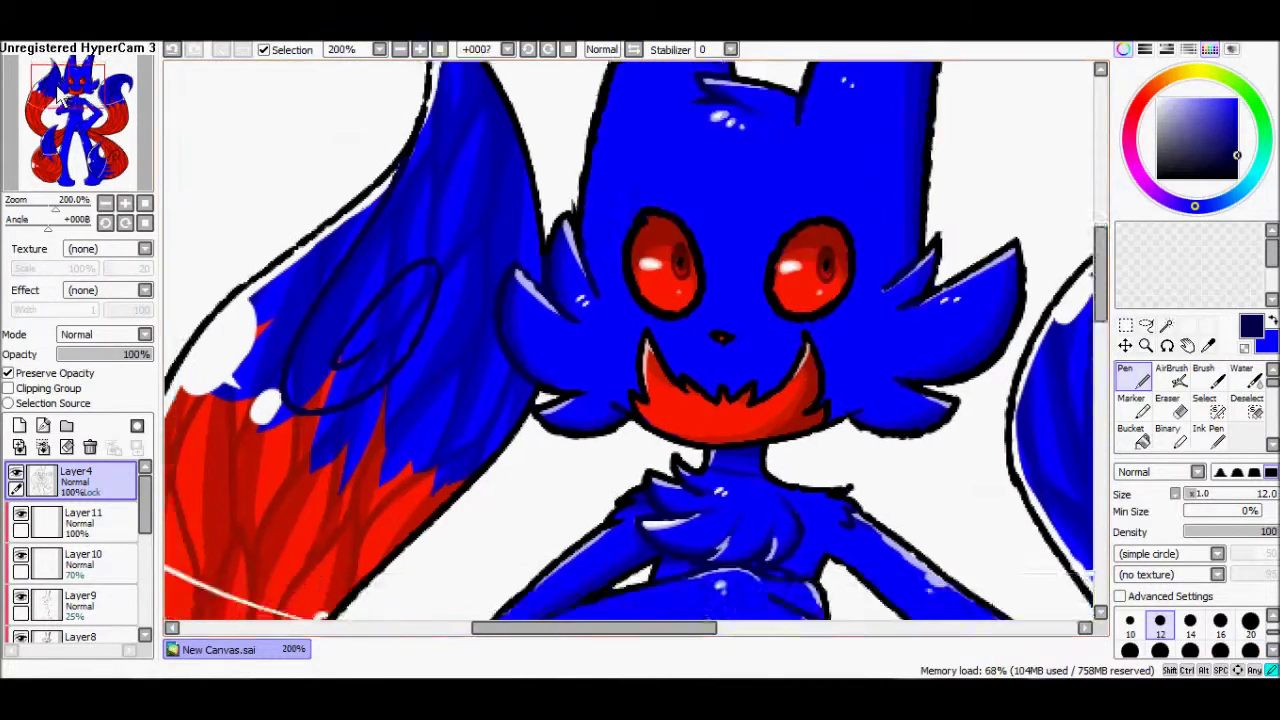
scroll(630, 340, "down", 3)
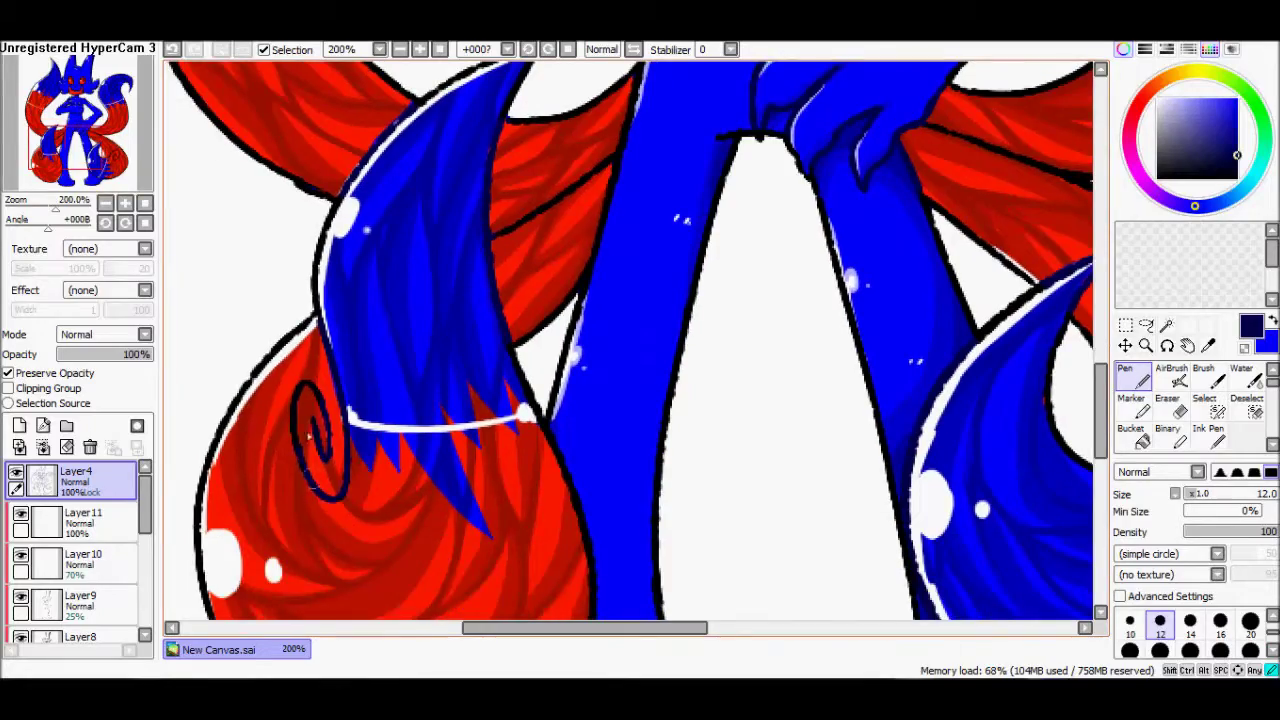
scroll(630, 340, "right", 3)
left_click_drag(1103, 452, 1100, 290)
scroll(630, 340, "down", 3)
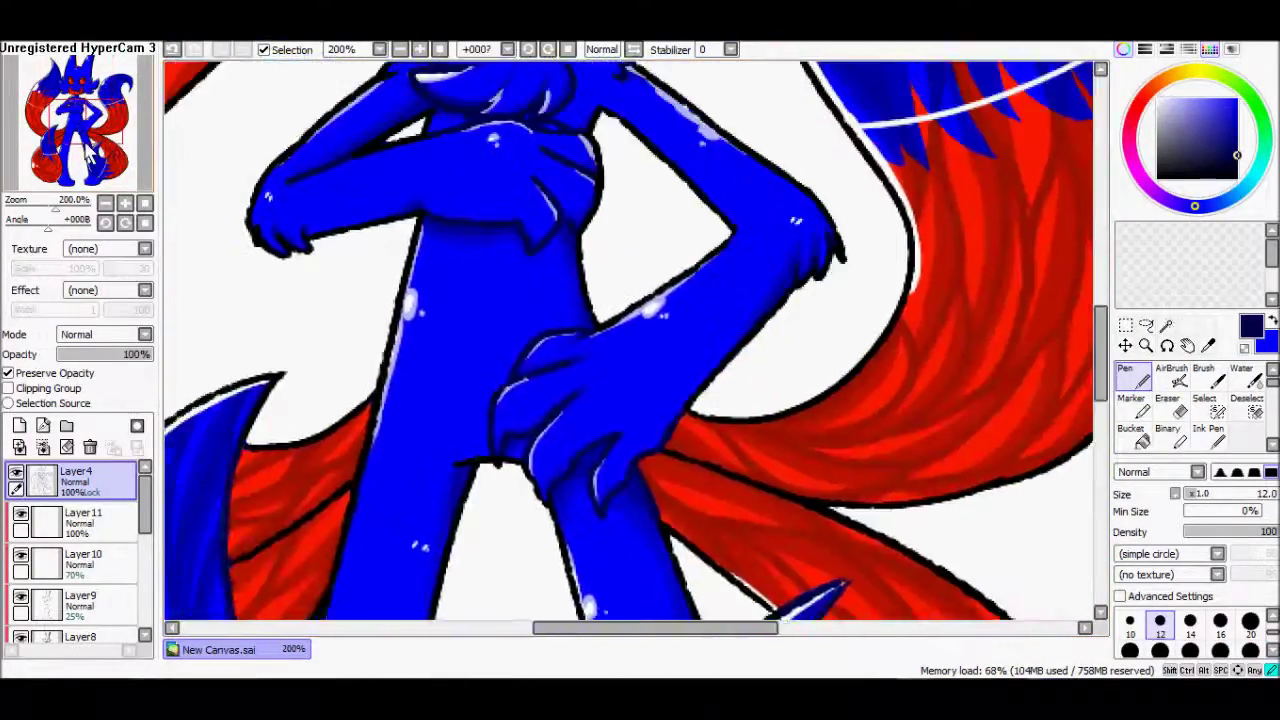
Step: Recolour the line art around the red eyes and mouth dark red
scroll(630, 340, "up", 3)
scroll(752, 268, "up", 1)
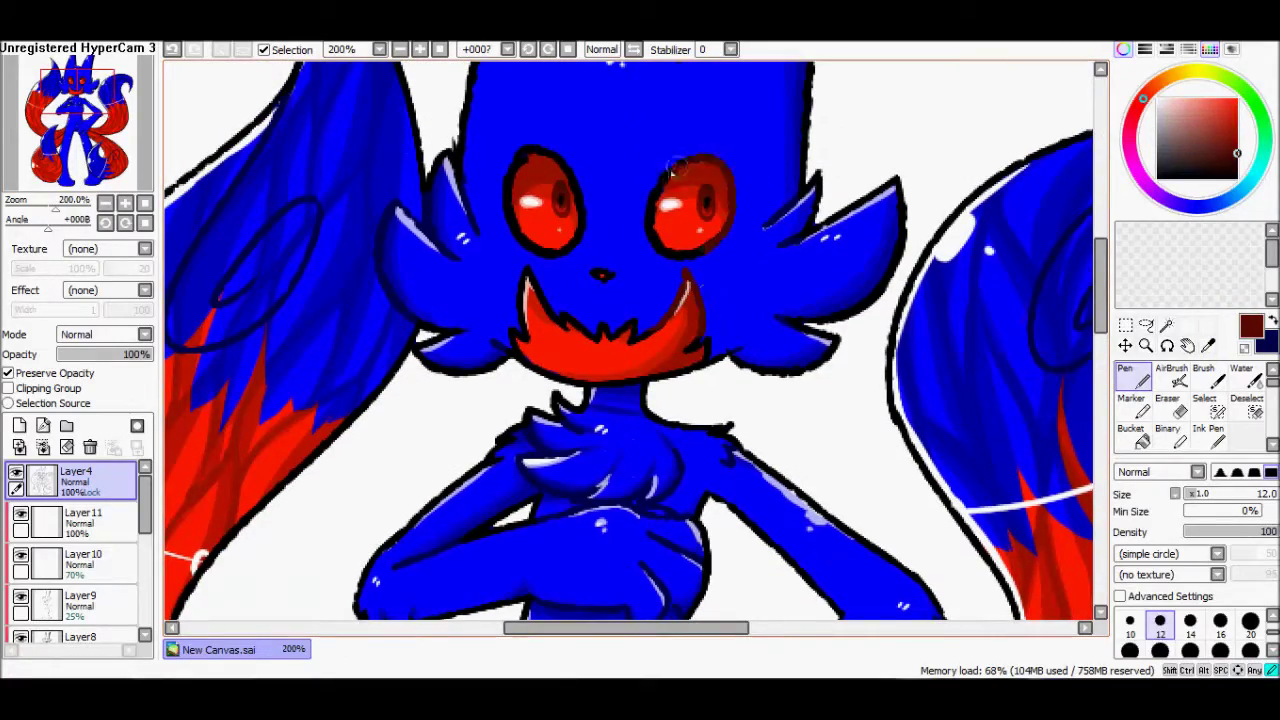
left_click_drag(580, 240, 517, 162)
scroll(517, 340, "down", 5)
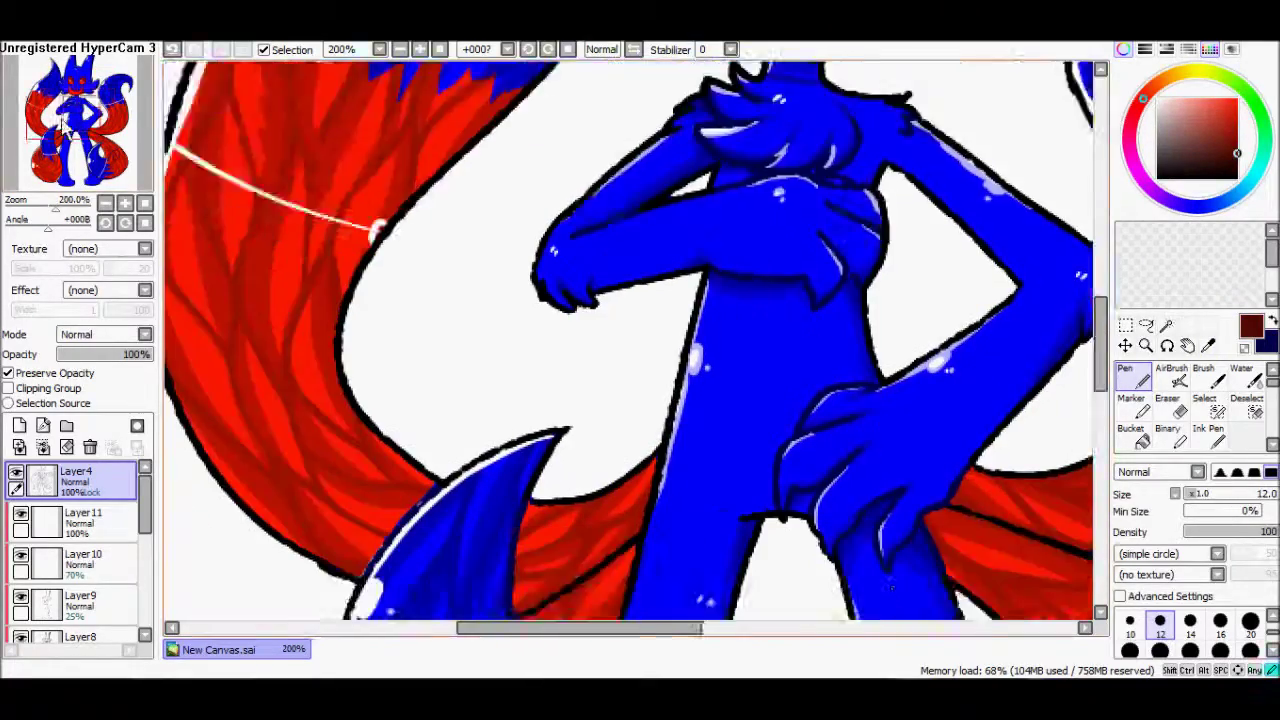